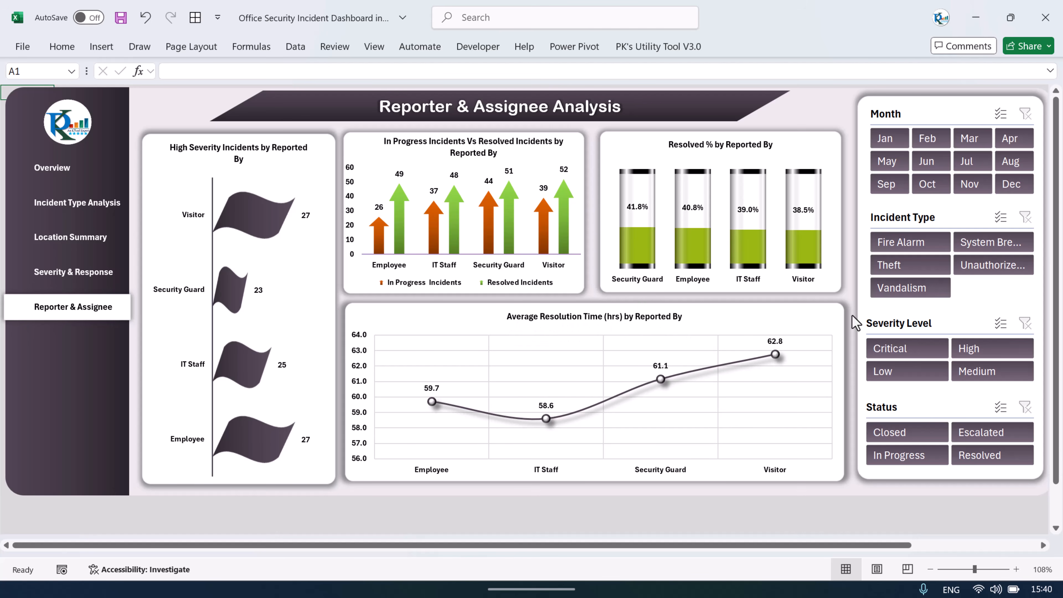
Step: Filter the dashboard by several incident types, then clear the Incident Type filter
click(912, 242)
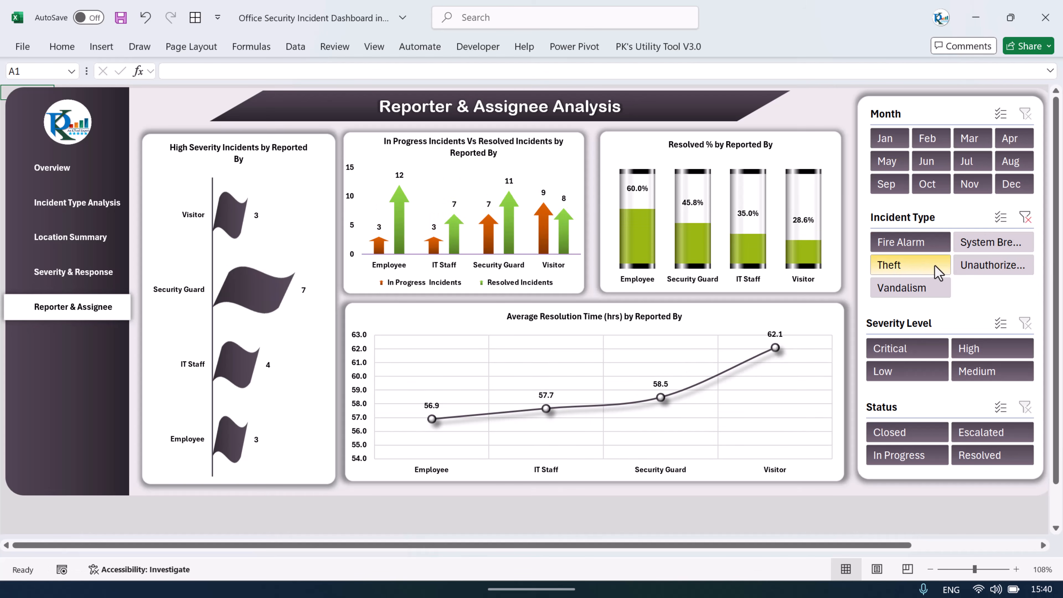
click(933, 266)
click(919, 288)
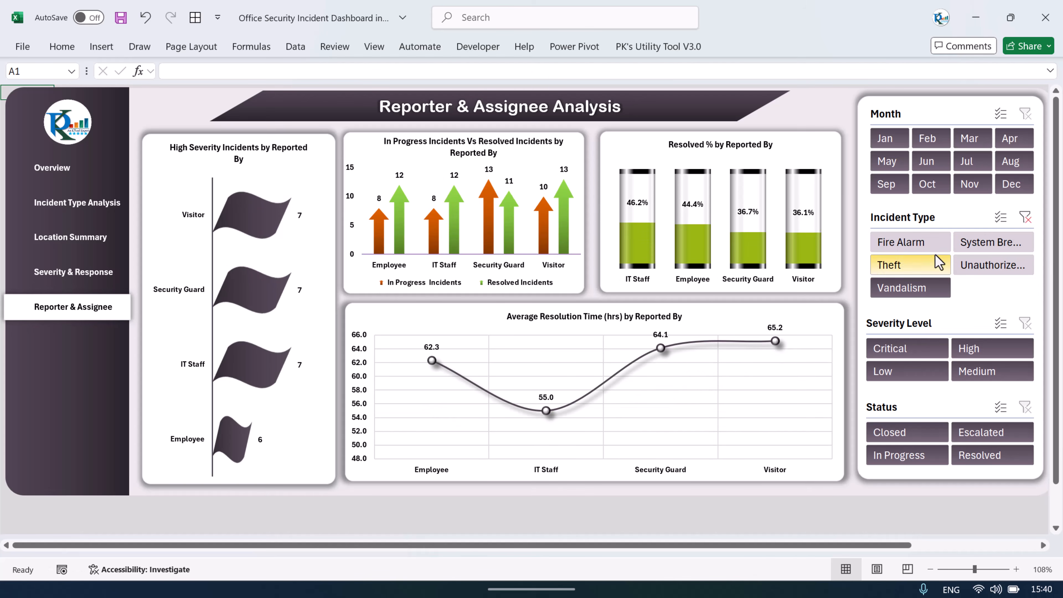
click(987, 243)
click(987, 266)
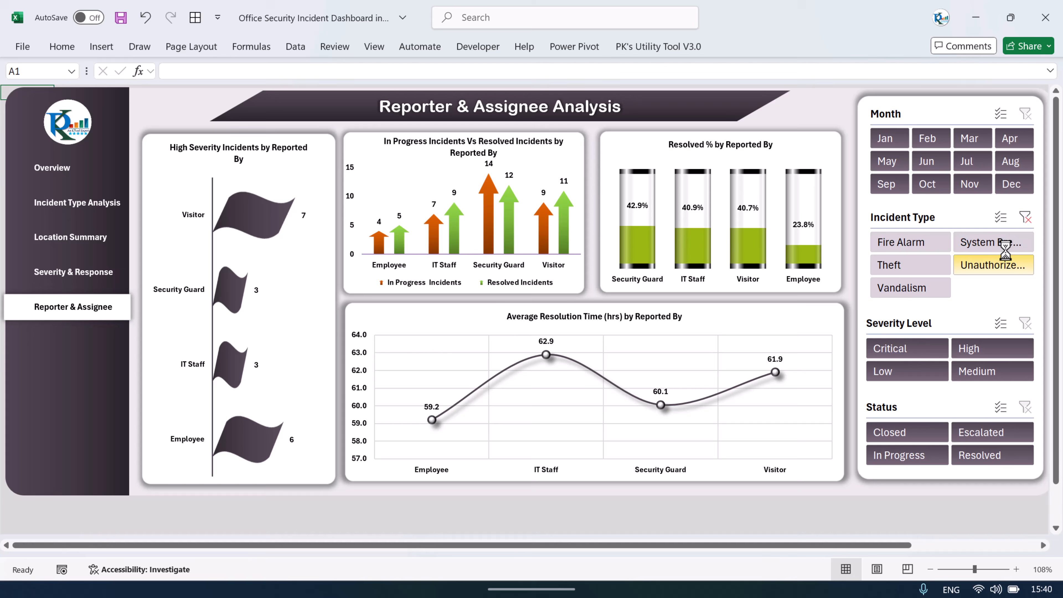
click(1025, 217)
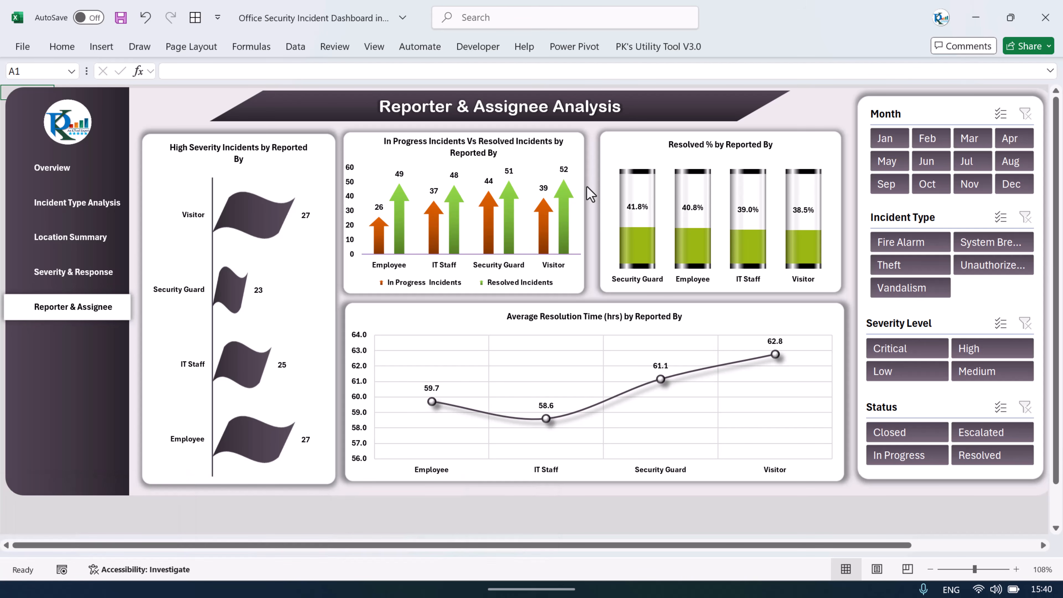
Step: Turn on showing sheet tabs for this workbook in Excel's advanced options
click(25, 46)
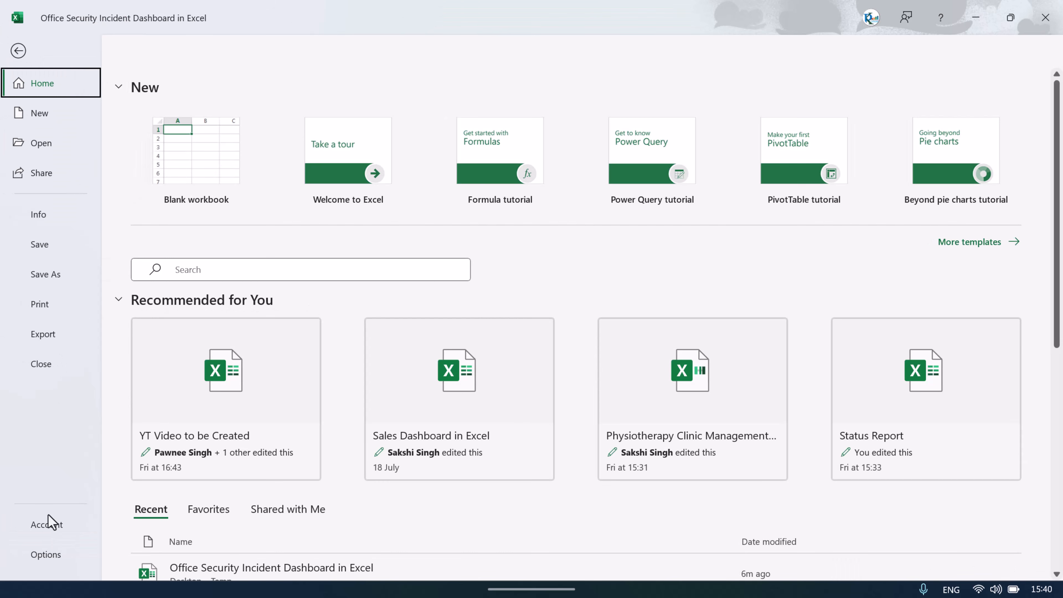
click(45, 558)
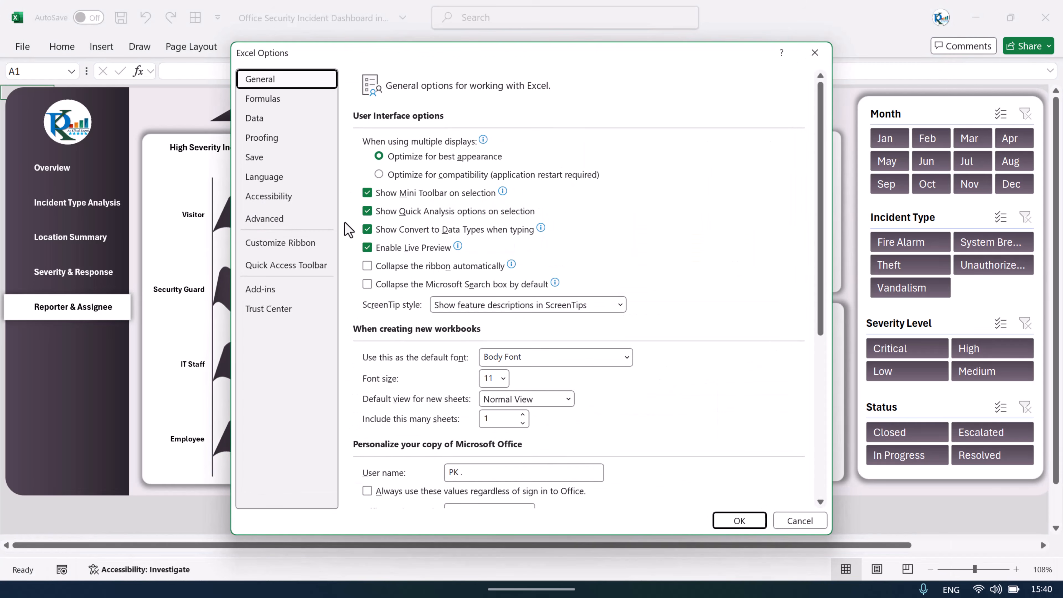
click(310, 219)
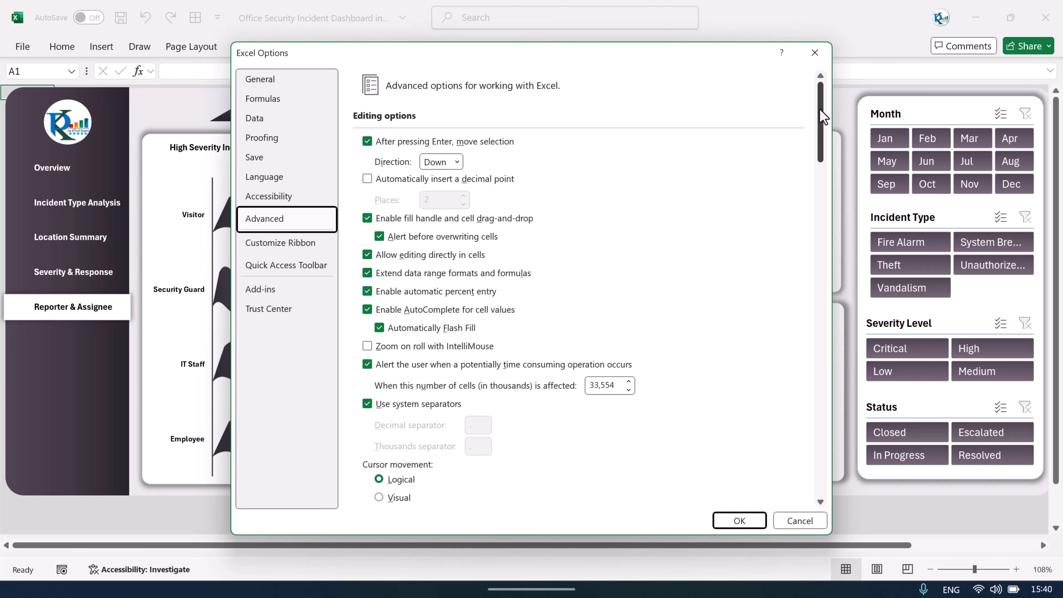
drag(820, 108, 805, 288)
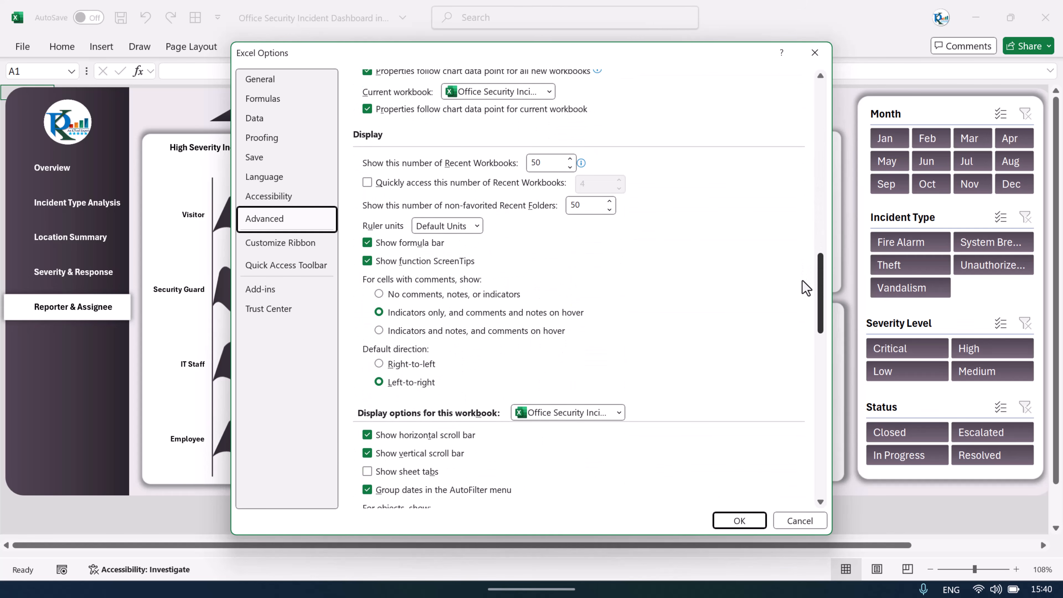
scroll(678, 350, down, 2)
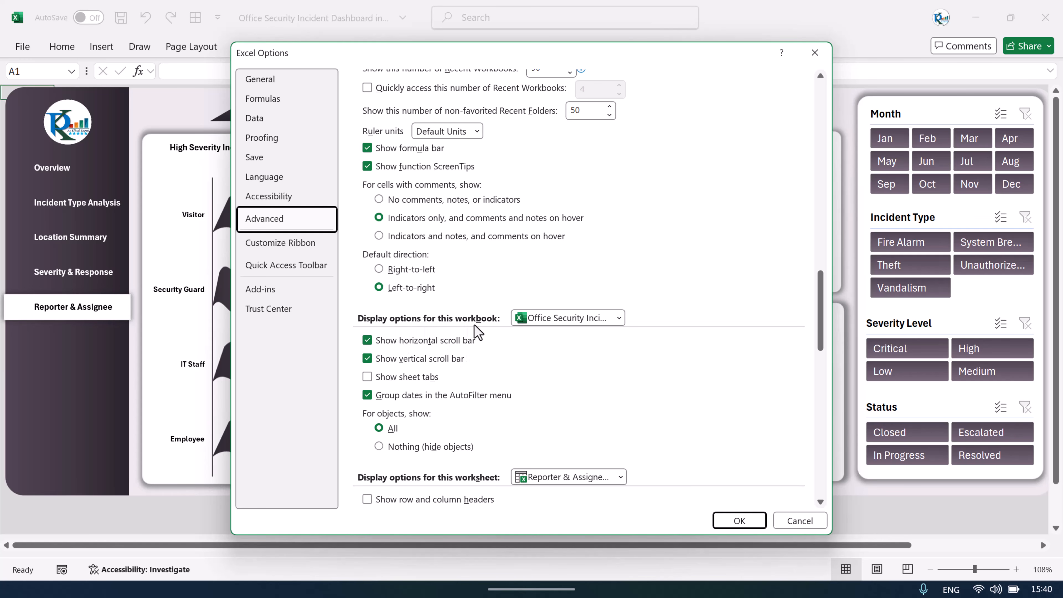
click(412, 378)
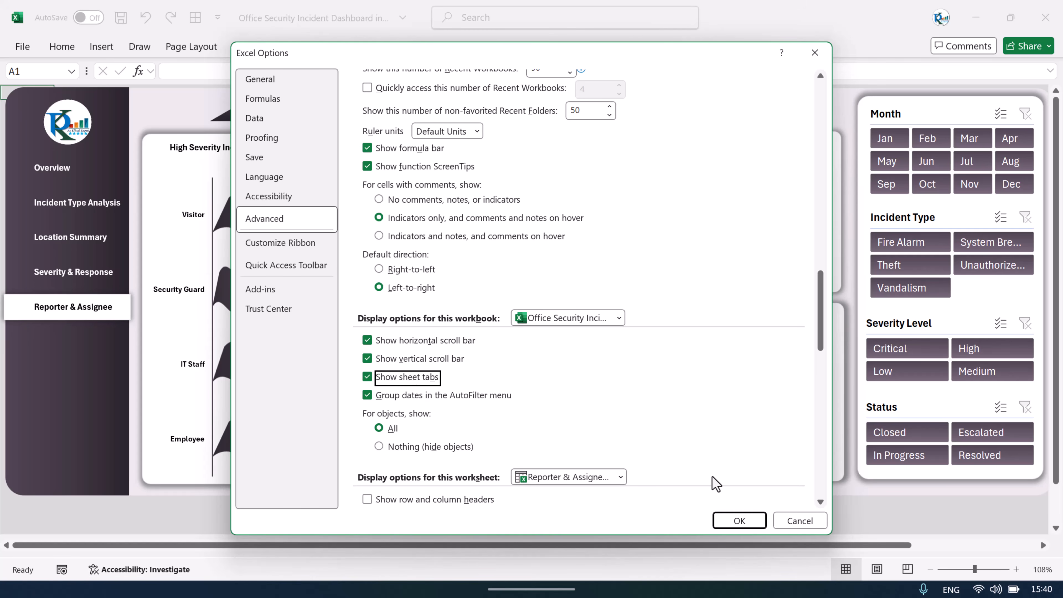
click(741, 520)
click(509, 585)
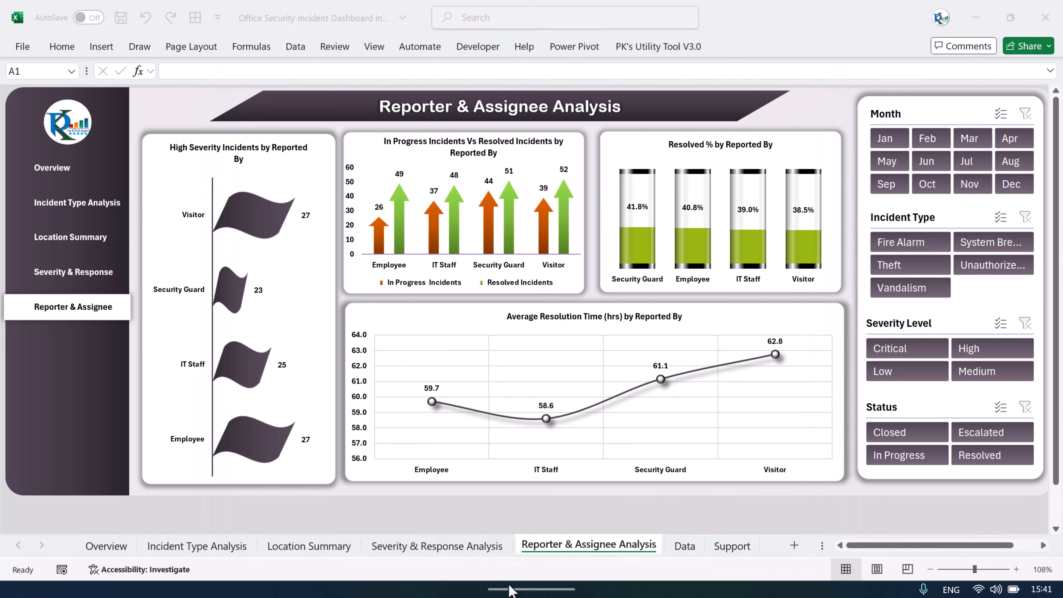
Step: Browse through each dashboard sheet and open the Data sheet
click(108, 547)
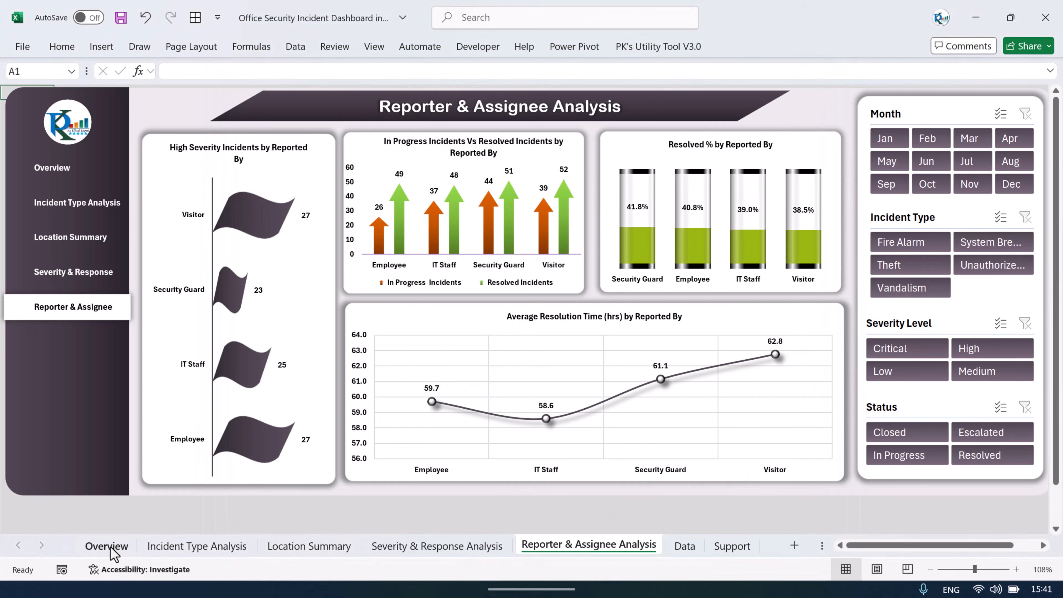
click(190, 547)
click(303, 546)
click(385, 550)
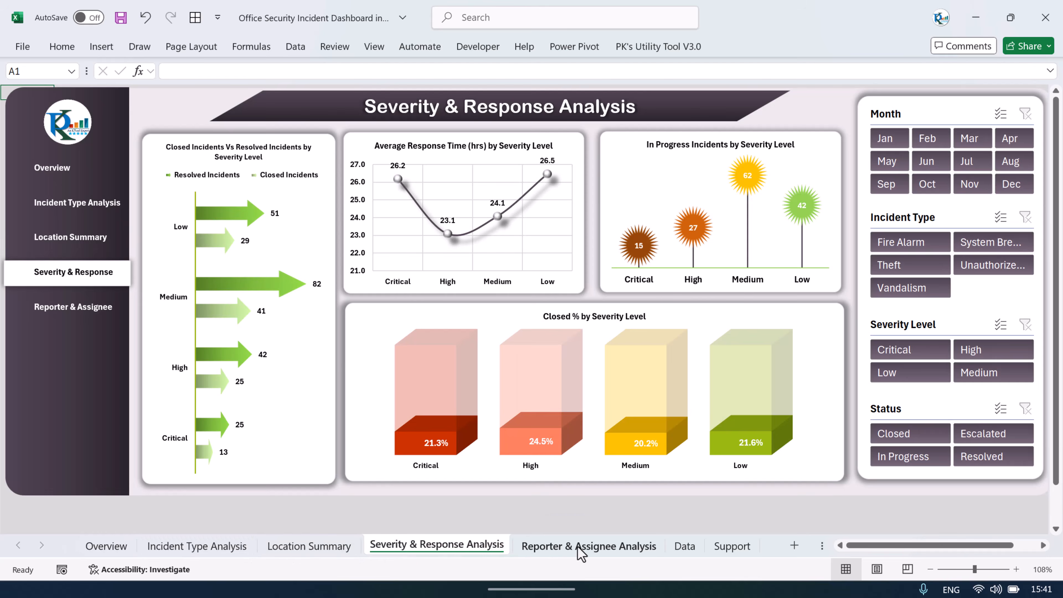
click(590, 550)
click(686, 546)
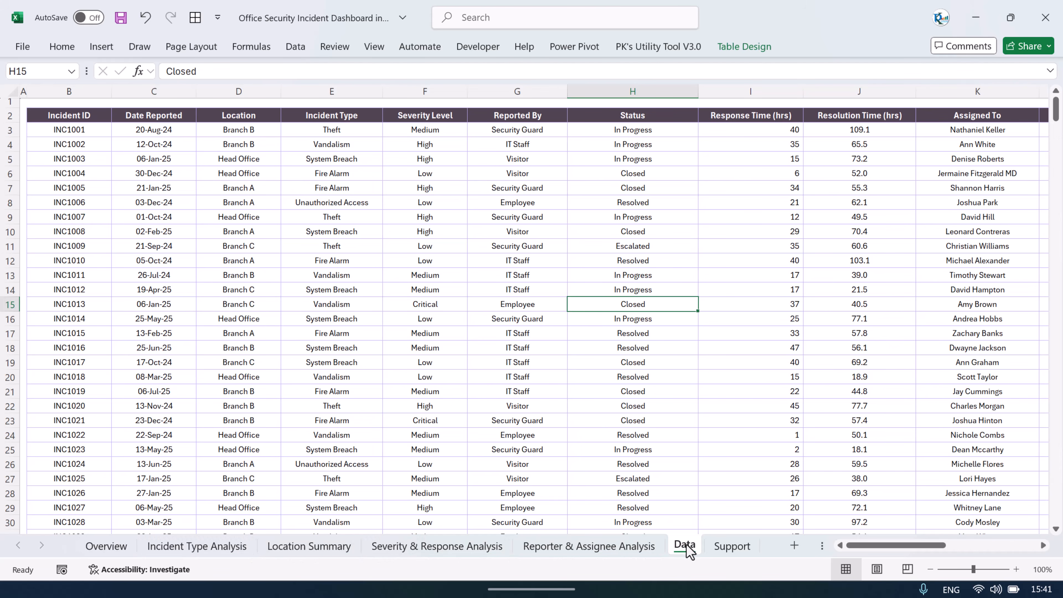
Step: Check the table name of the incident data table
click(48, 125)
click(217, 151)
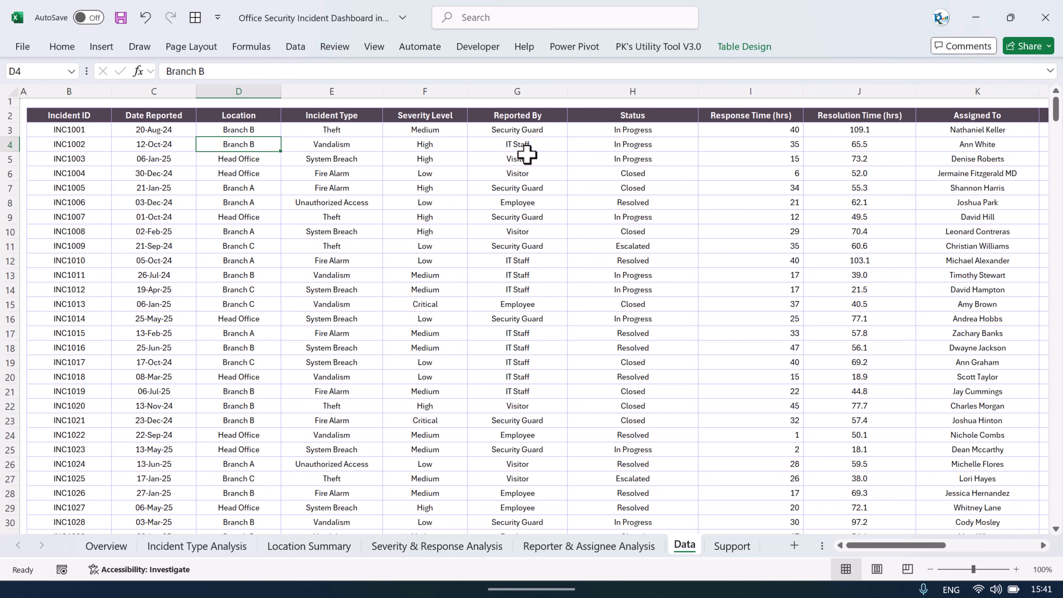
click(741, 47)
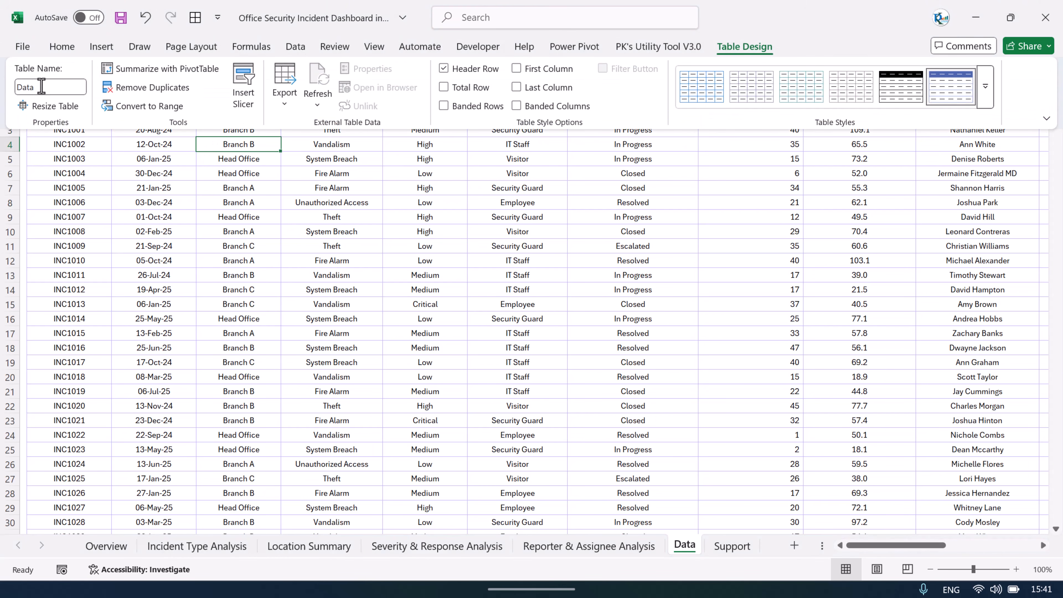
click(222, 241)
Step: Review the data table's columns from Date Reported through Resolution Time by selecting sample cells
drag(75, 112, 71, 230)
drag(150, 114, 152, 236)
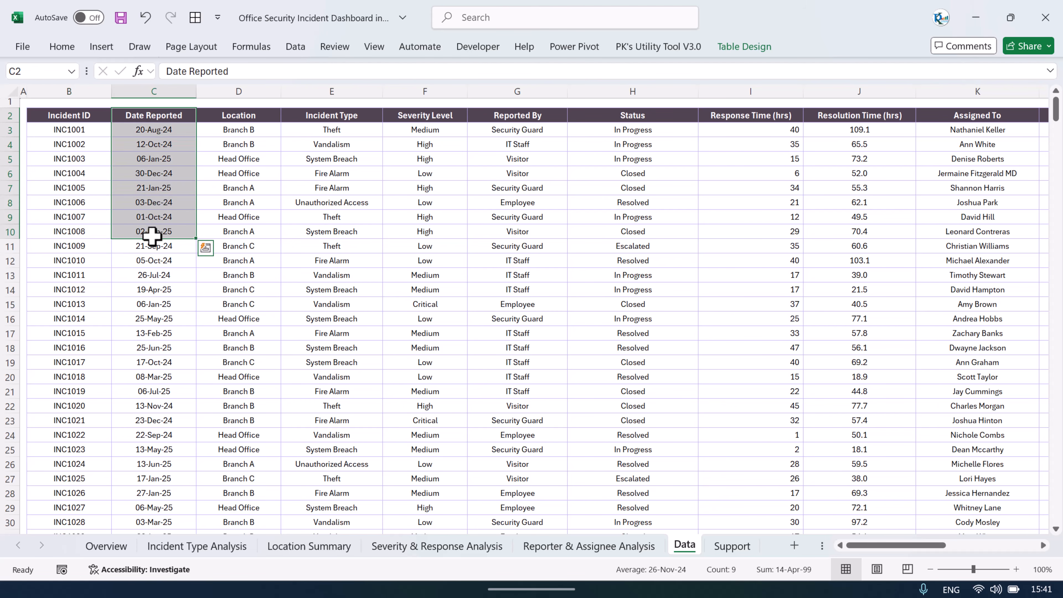
drag(159, 114, 166, 199)
drag(242, 114, 241, 264)
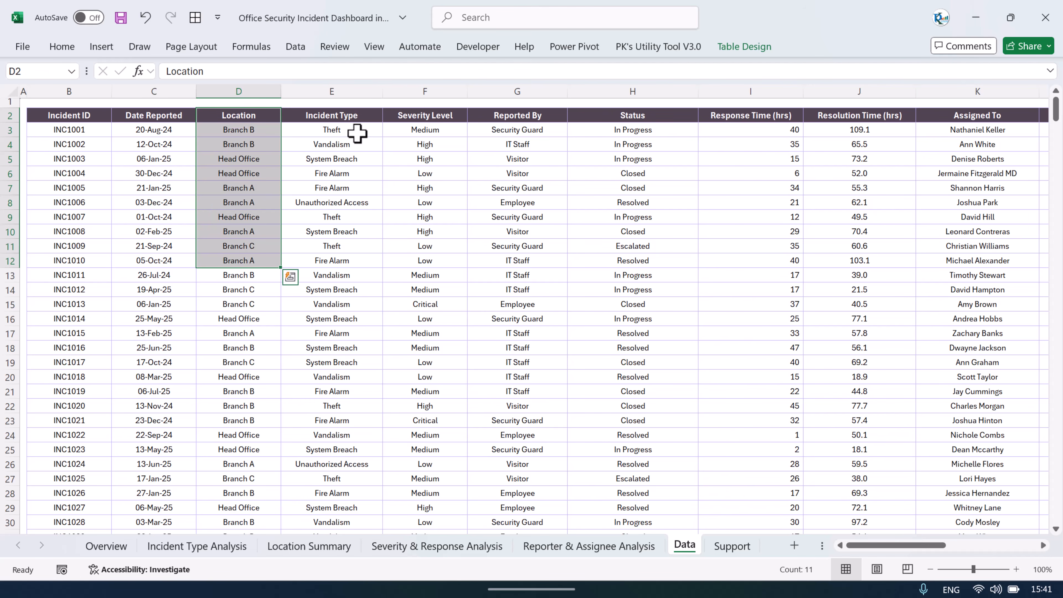
drag(358, 119, 355, 260)
drag(445, 119, 462, 217)
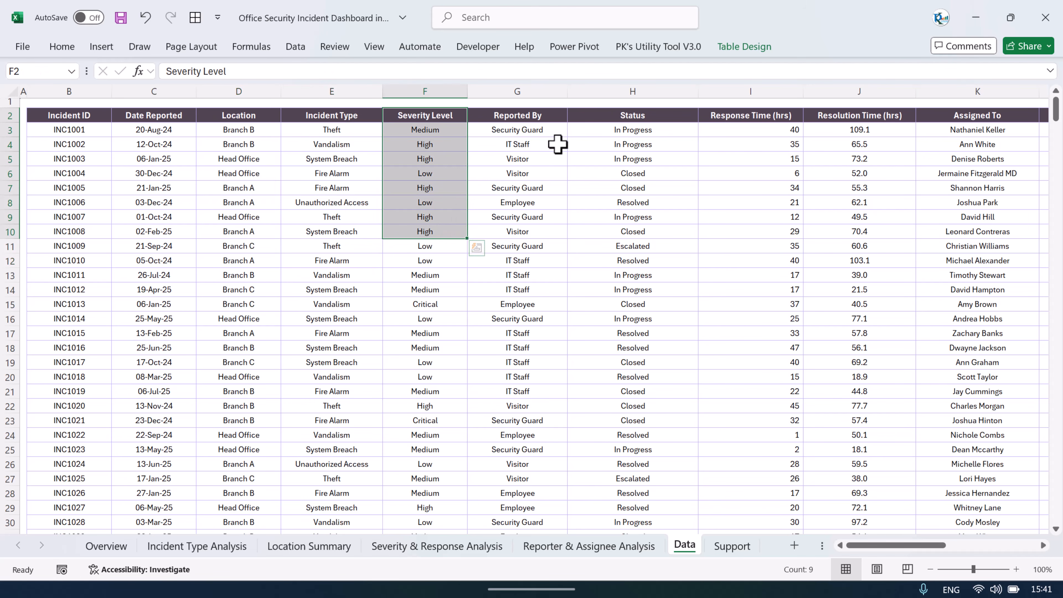
drag(541, 119, 561, 260)
drag(660, 115, 652, 262)
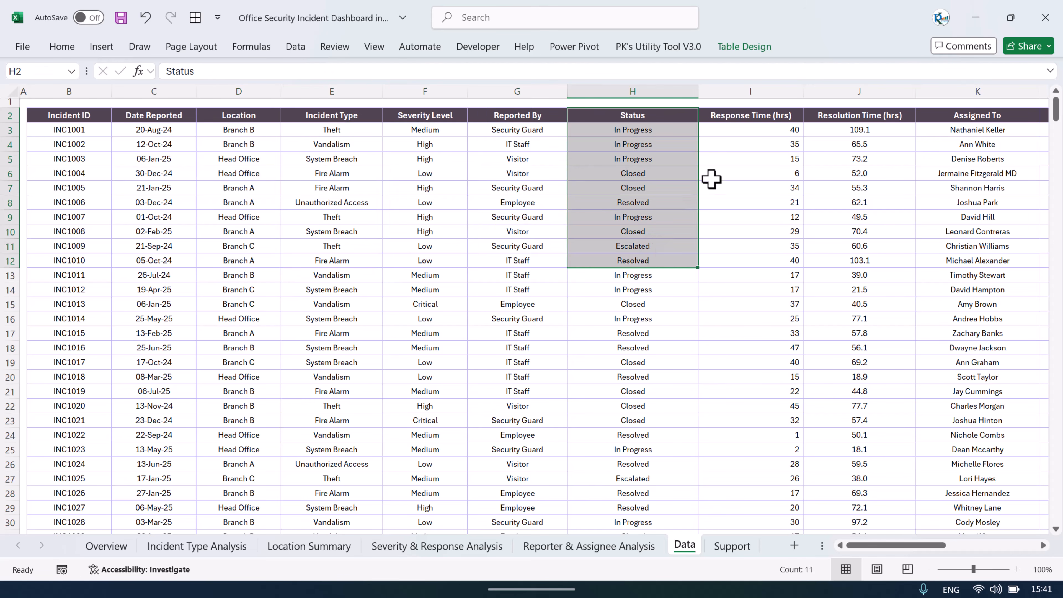
drag(749, 119, 753, 247)
drag(860, 117, 860, 246)
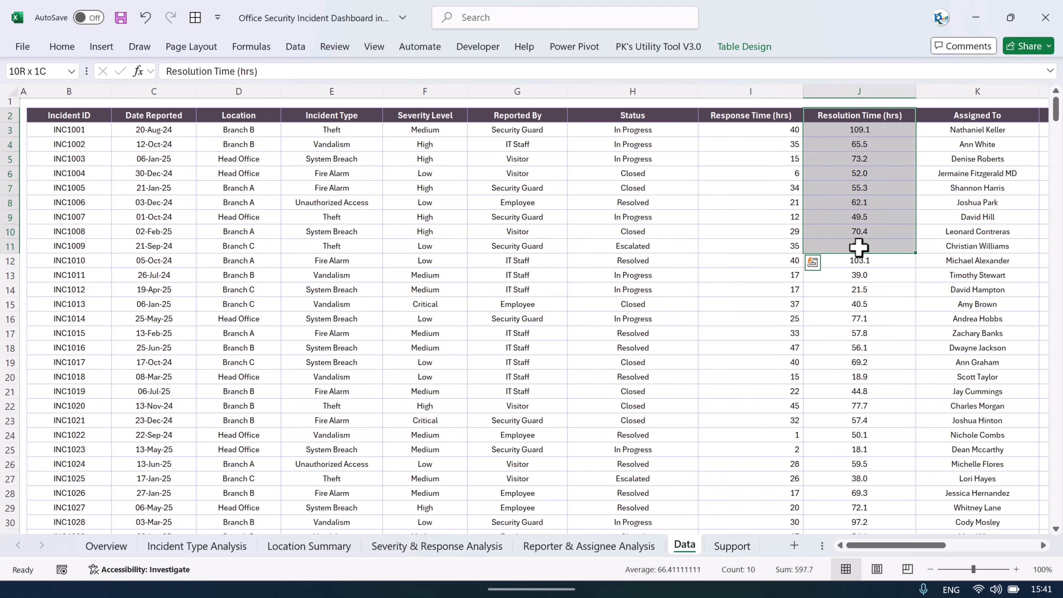
drag(902, 544, 958, 559)
Step: Examine the Remarks column and the formulas behind the Month and Year columns
drag(440, 117, 435, 232)
drag(603, 118, 607, 230)
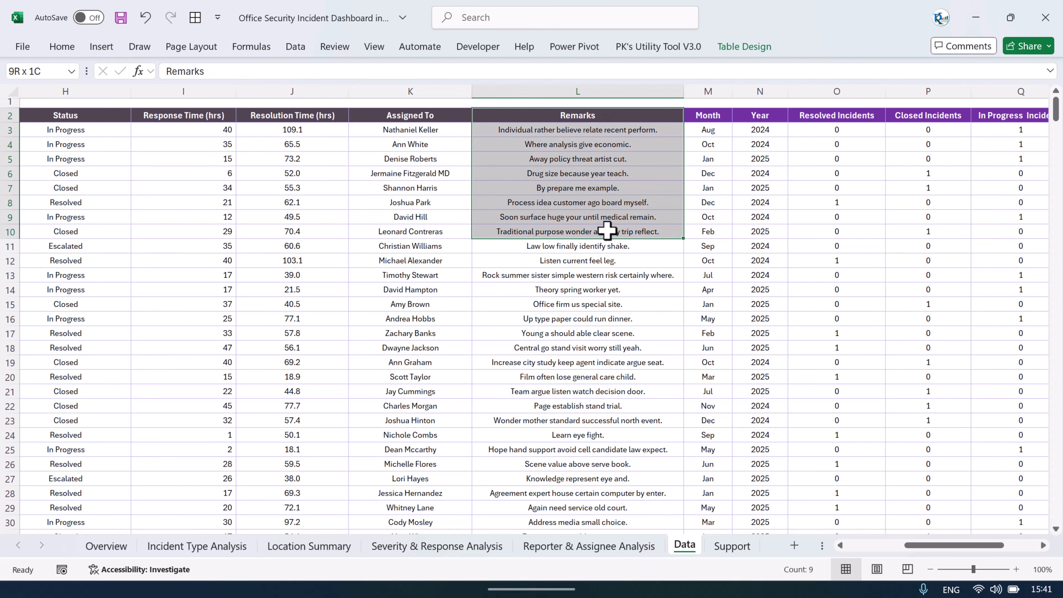
click(716, 114)
click(717, 131)
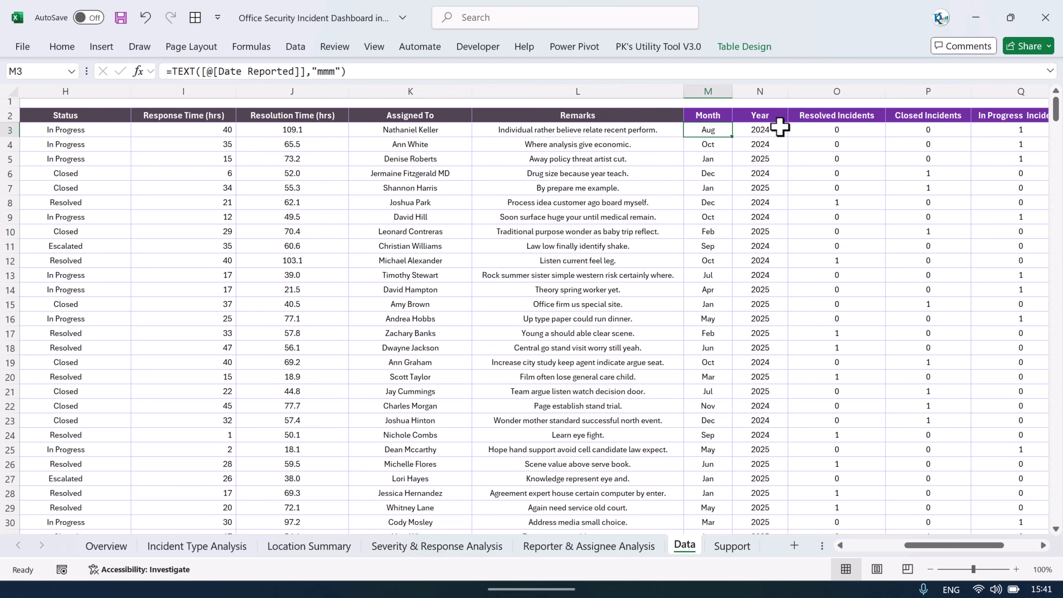
click(377, 71)
key(Escape)
click(762, 131)
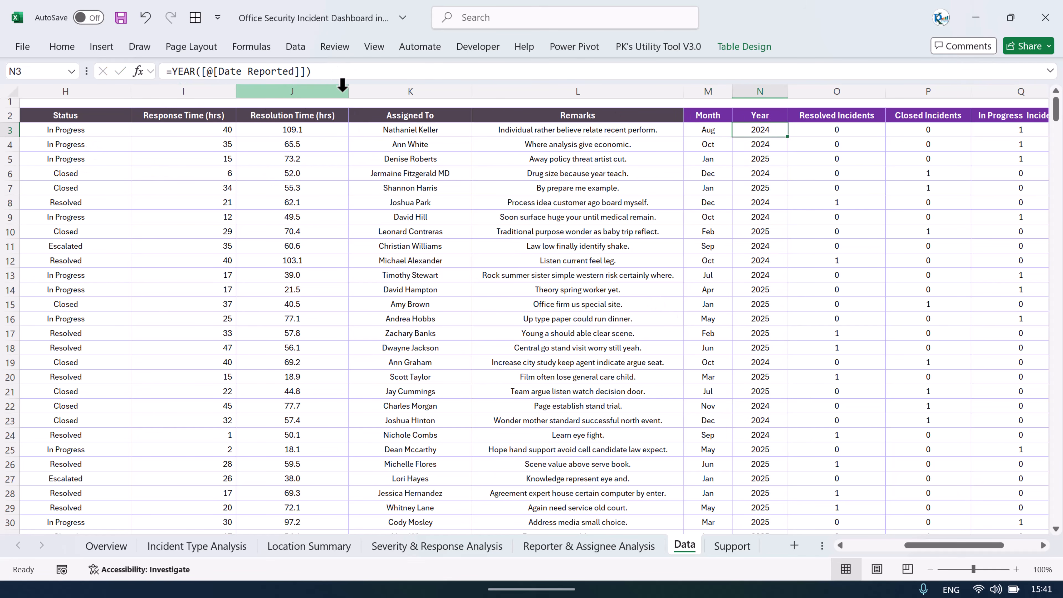
drag(709, 130, 837, 130)
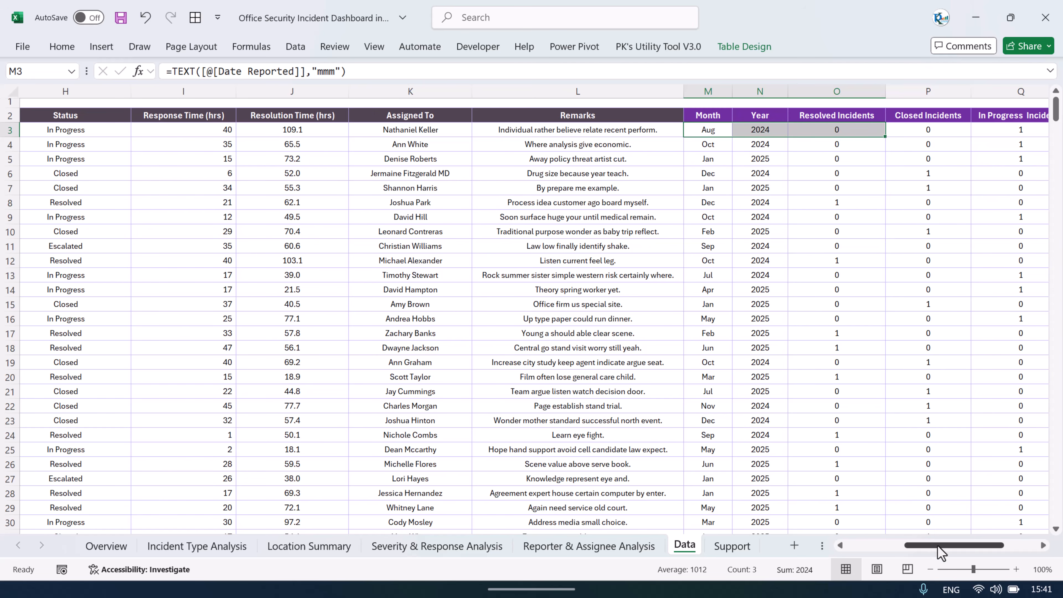
drag(937, 546, 978, 547)
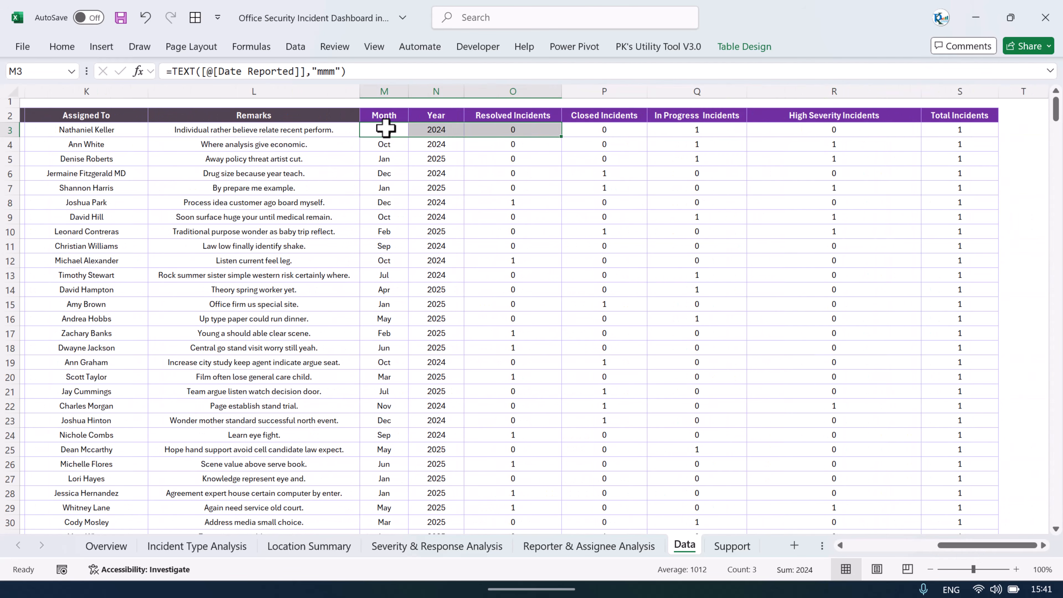
Step: Inspect the formulas of the Resolved, Closed, In Progress, High Severity and Total Incidents columns
click(435, 130)
click(511, 129)
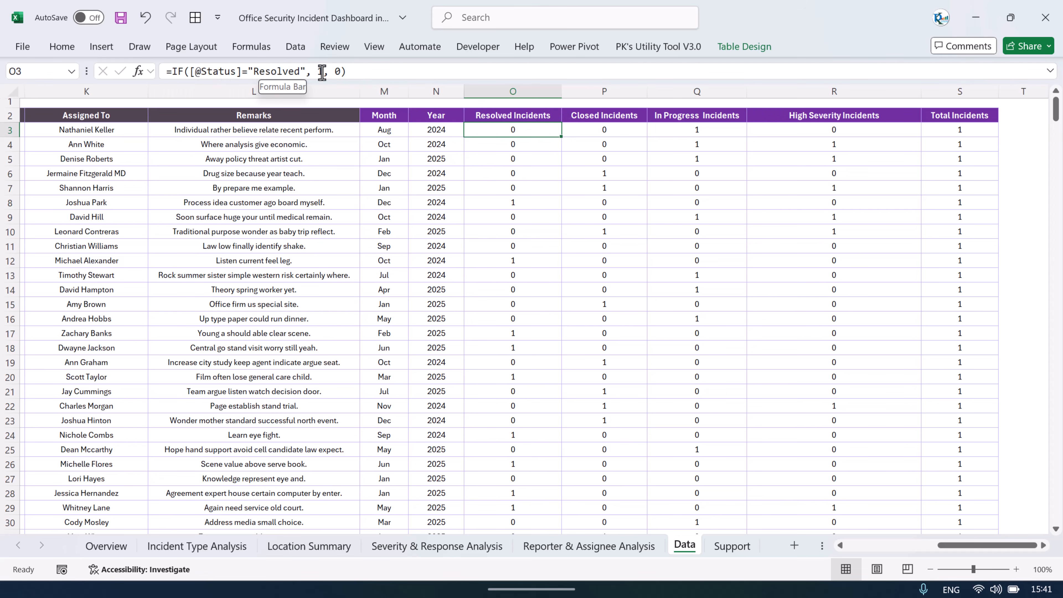
click(645, 130)
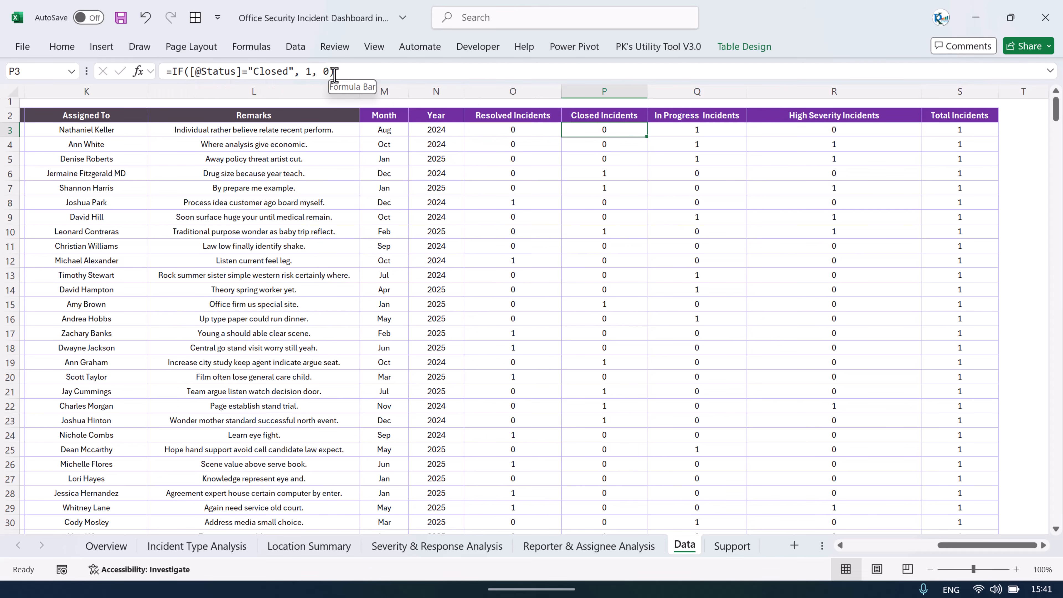
click(691, 131)
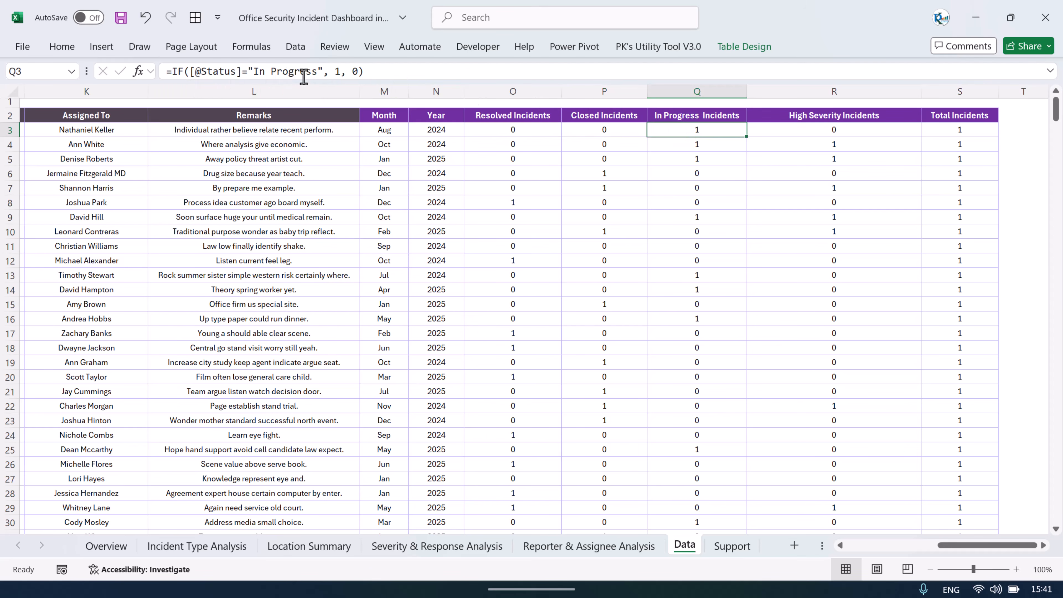
click(776, 120)
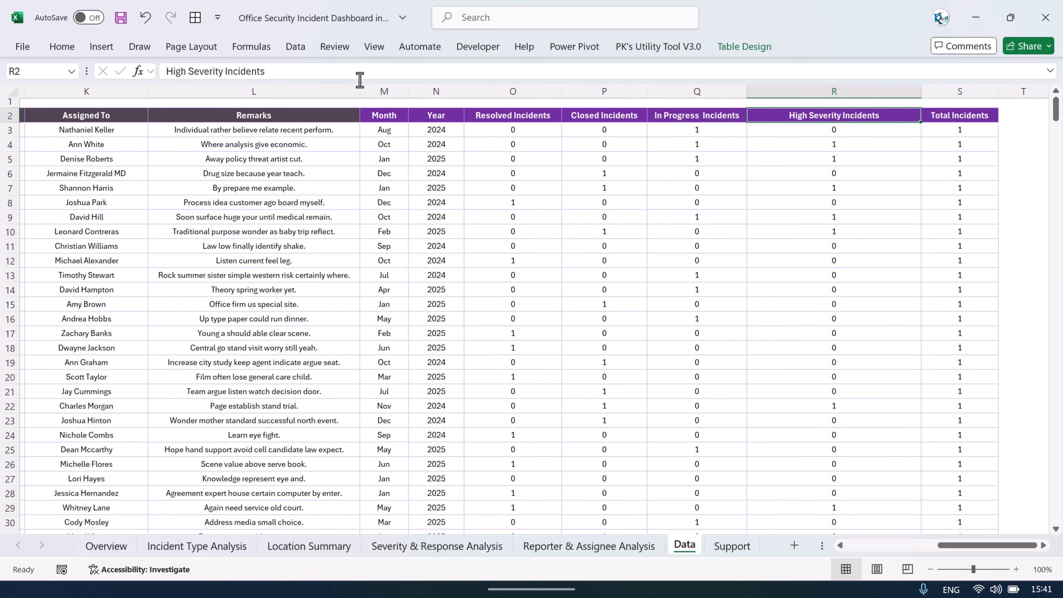
click(829, 134)
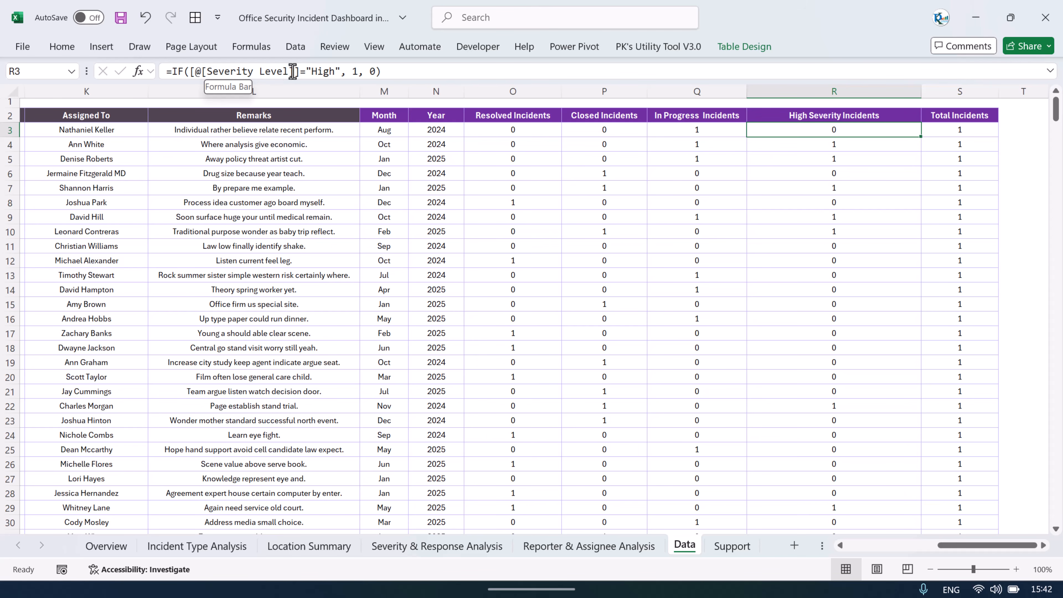
click(952, 133)
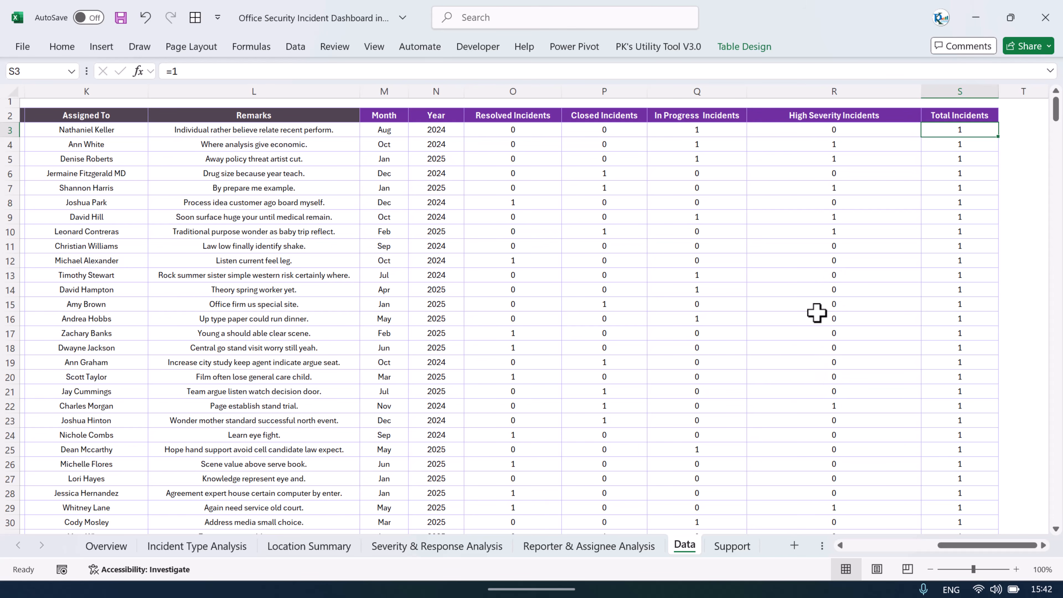
click(750, 233)
Step: Open the Support sheet and review its helper calculation values
drag(960, 547, 790, 551)
click(738, 547)
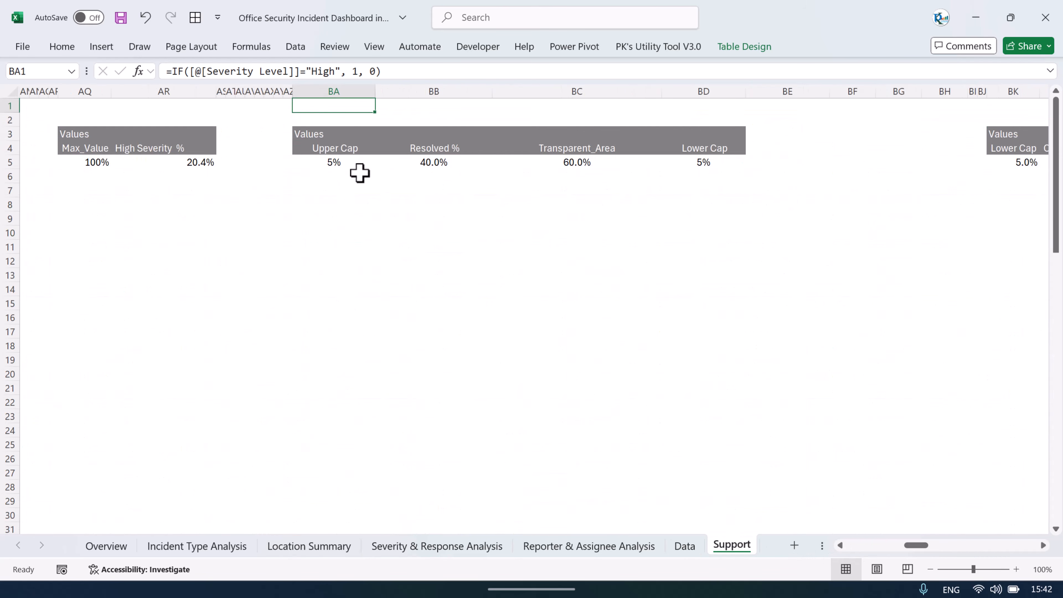
drag(873, 545, 833, 550)
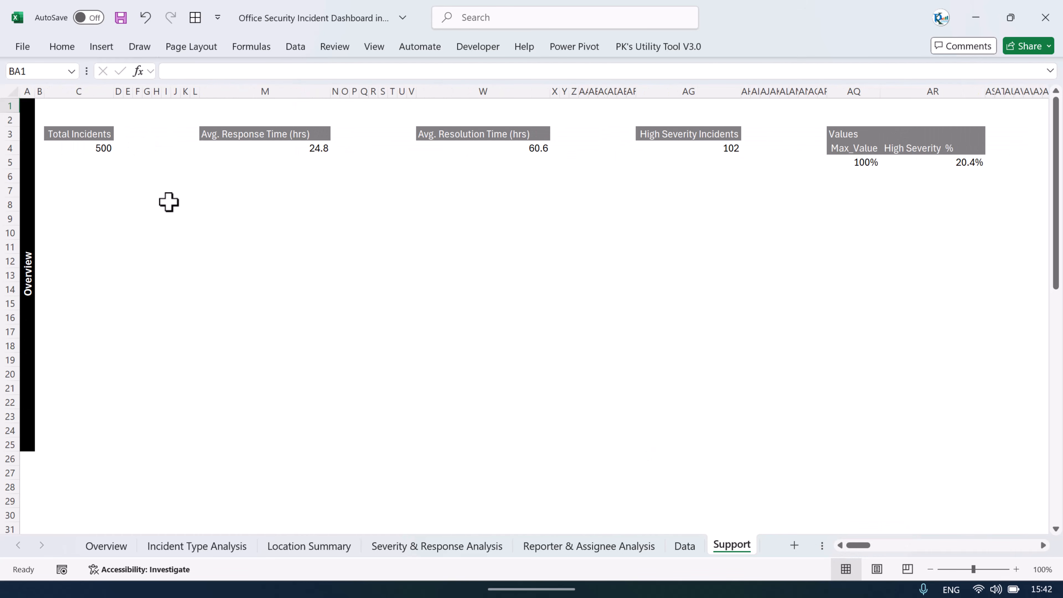
Step: Switch through the dashboard sheets back to Reporter & Assignee Analysis
click(113, 547)
click(199, 547)
click(461, 548)
click(613, 547)
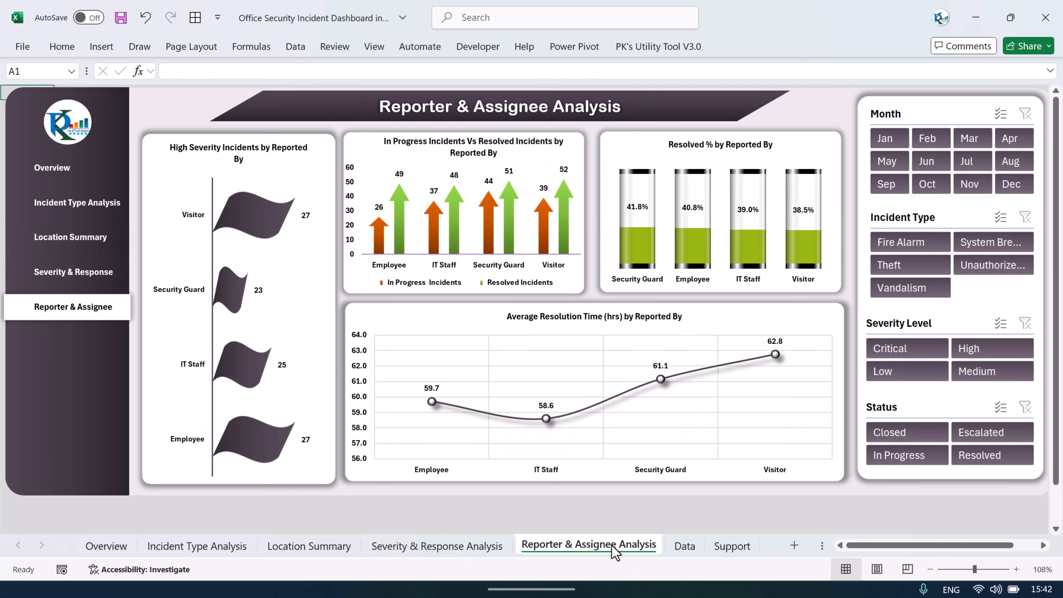
Step: Open the Data sheet and select the first Incident ID cell in the table
click(685, 546)
click(463, 232)
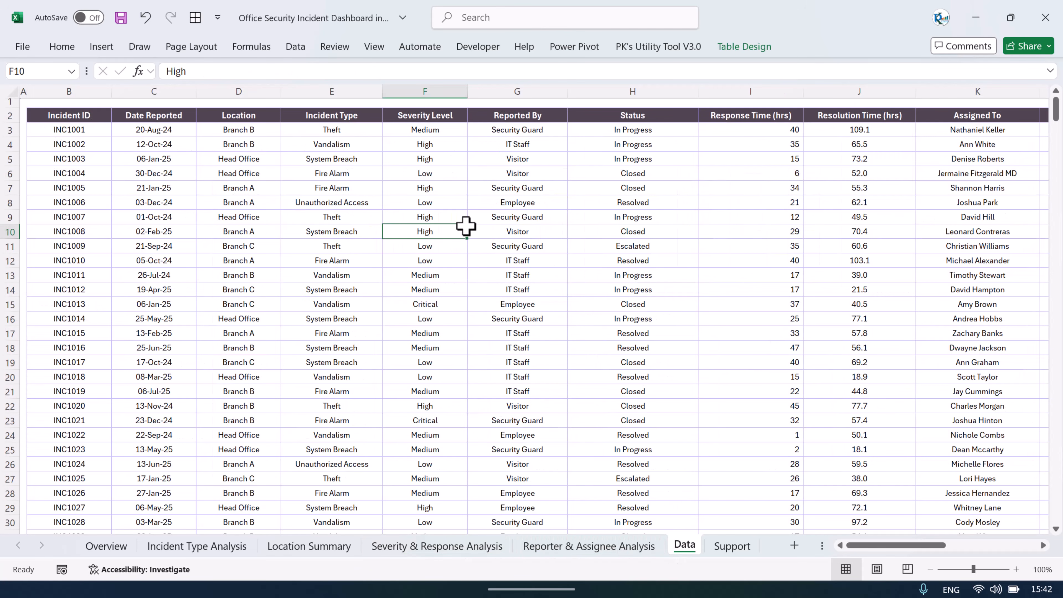
click(53, 131)
key(Up)
key(Down)
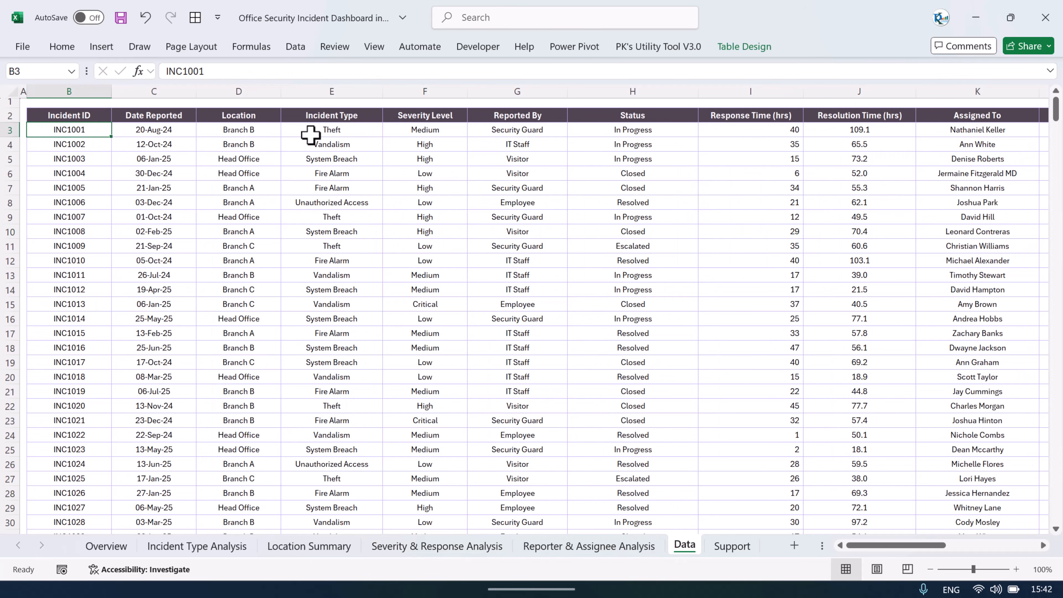
Step: Delete all data rows from the incident table and undo the deletion
key(shift+Right)
key(shift+Right)
key(shift+Right)
key(shift+Right)
key(shift+Right)
key(shift+Right)
key(shift+Right)
key(shift+Right)
key(shift+Right)
key(shift+Right)
key(shift+Right)
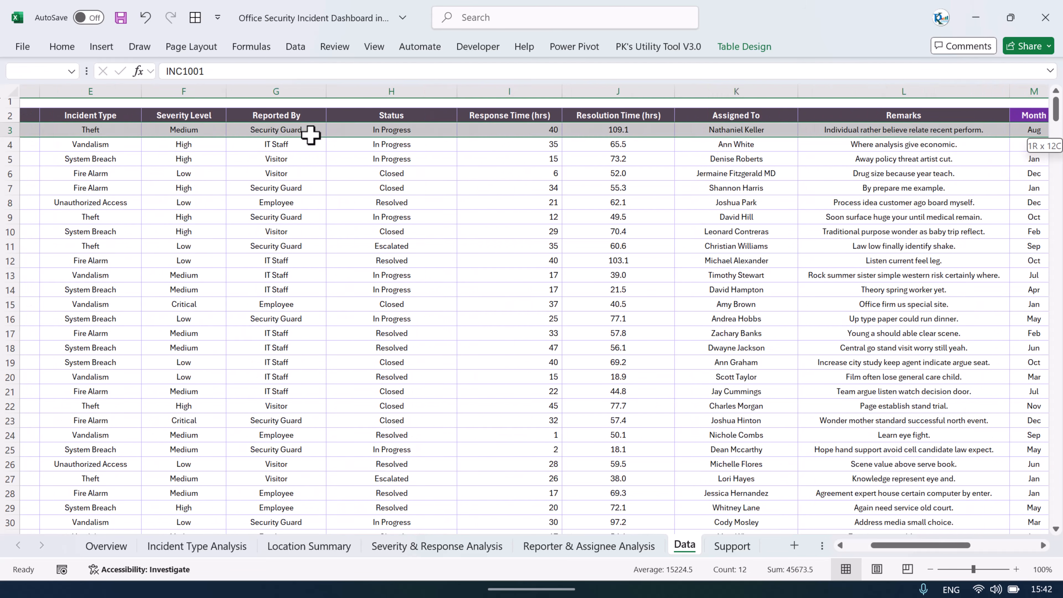
key(ctrl+shift+Down)
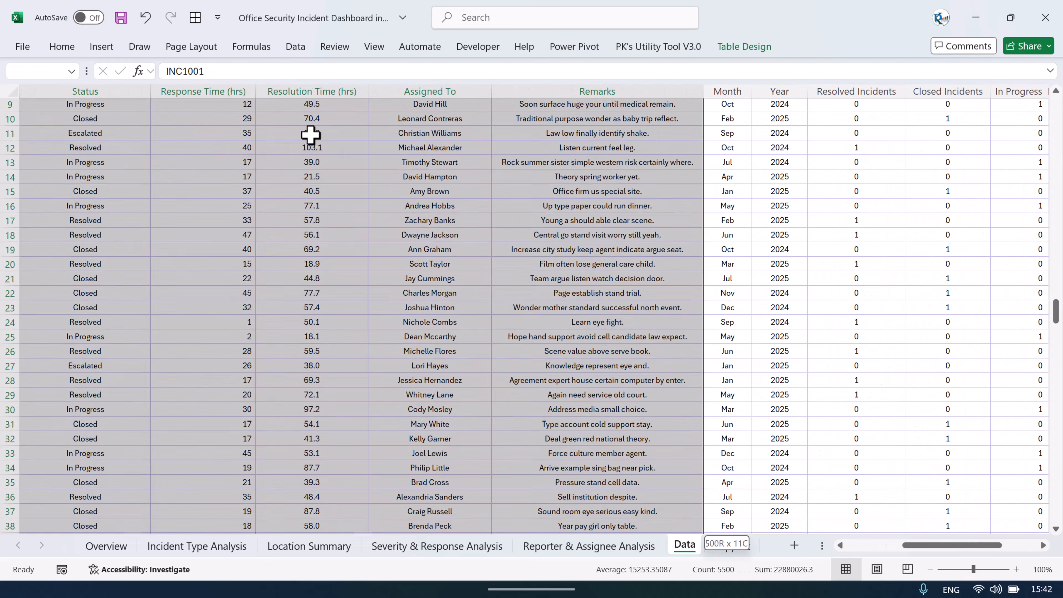
key(ctrl+BackSpace)
key(ctrl+minus)
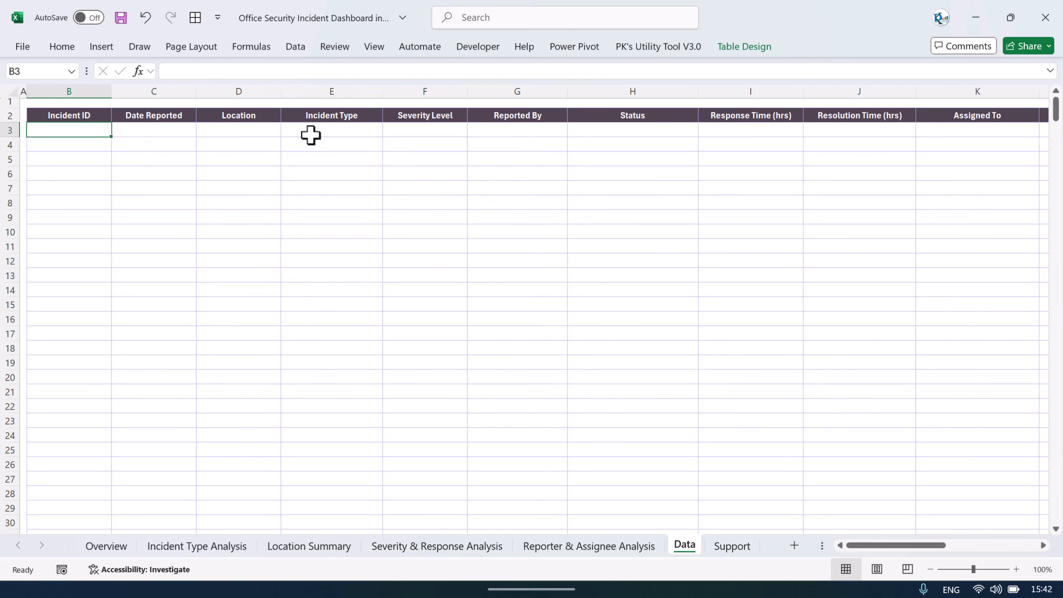
key(Up)
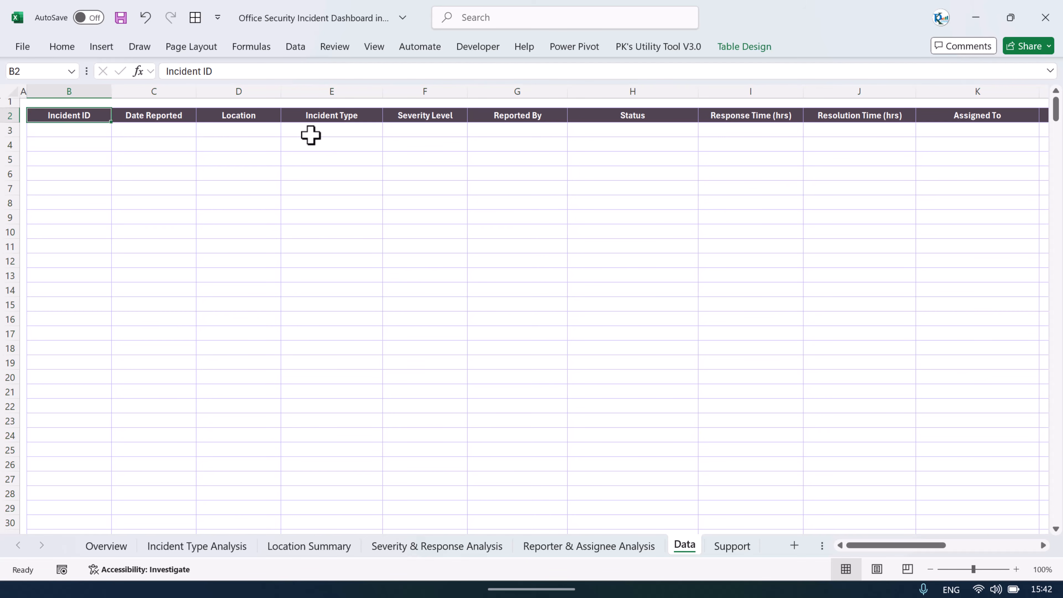
key(Down)
key(ctrl+z)
Step: Refresh all data connections and pivot tables in the workbook
click(341, 187)
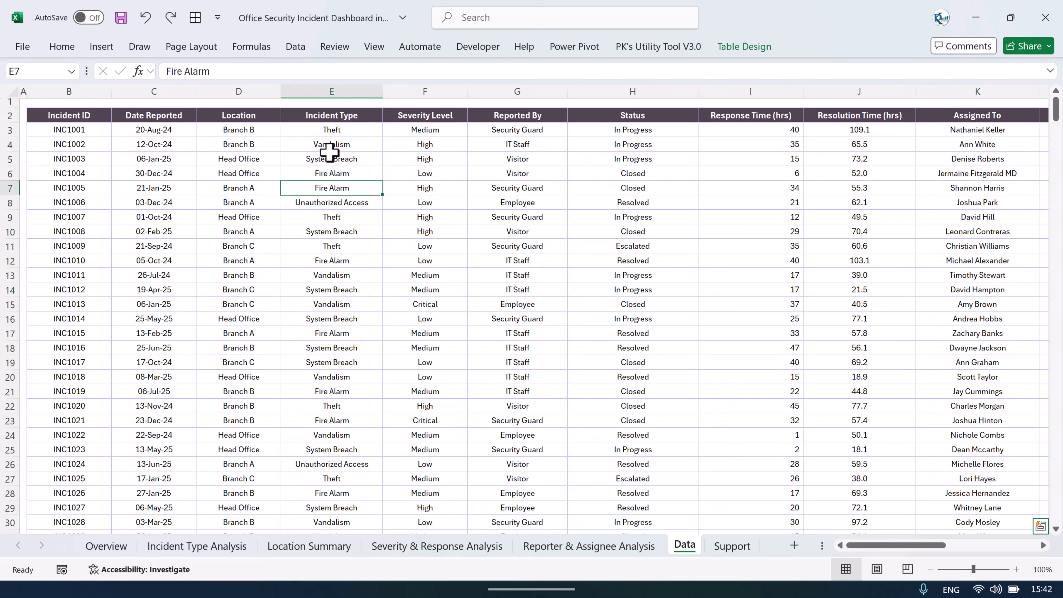
click(295, 47)
click(285, 106)
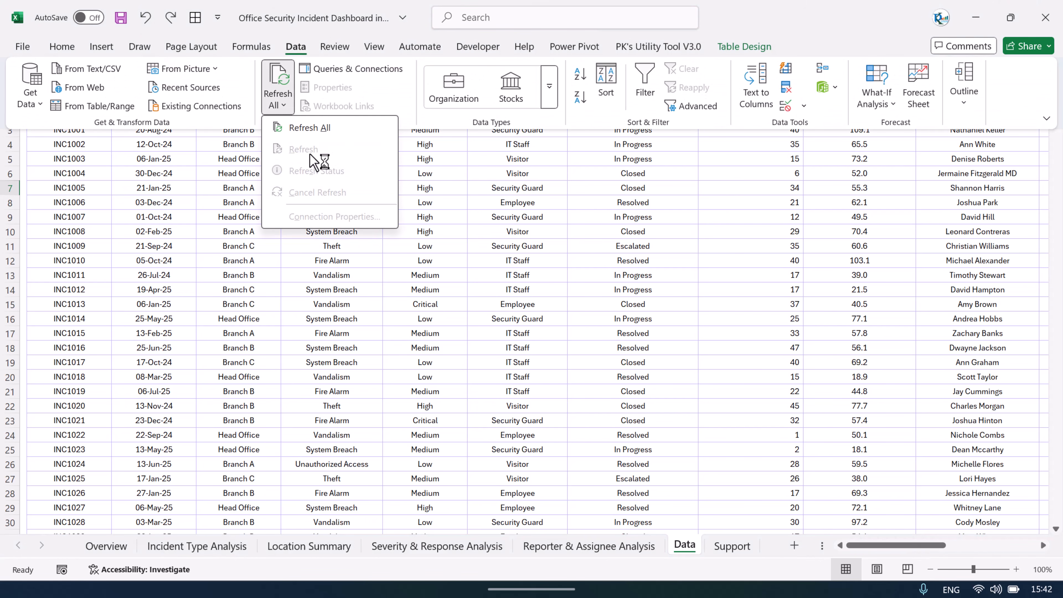
click(310, 129)
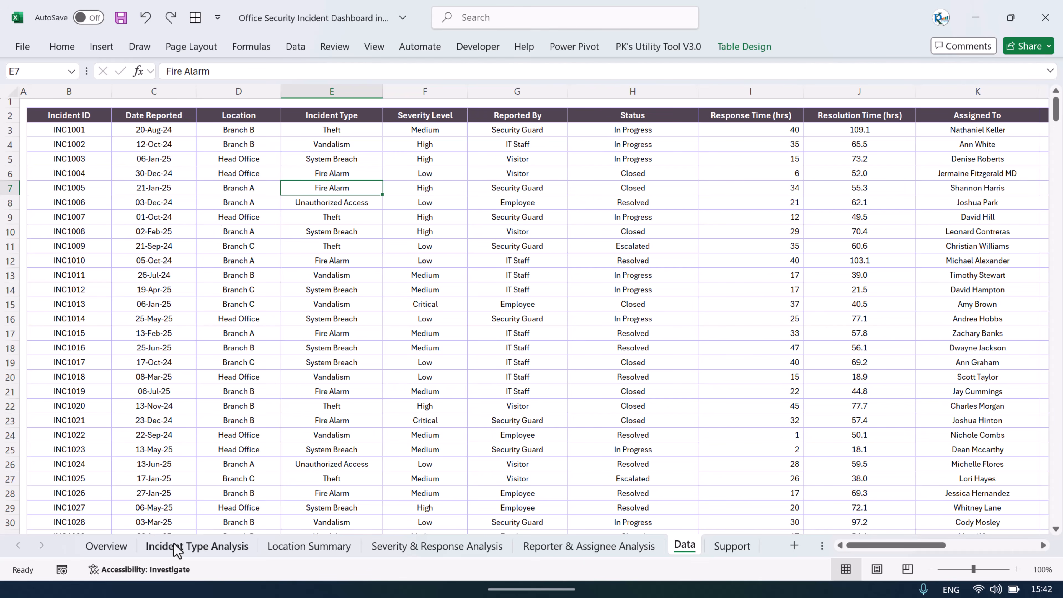
Step: Switch through the dashboard sheets to the Support sheet and back to Overview
click(101, 548)
click(195, 548)
click(306, 547)
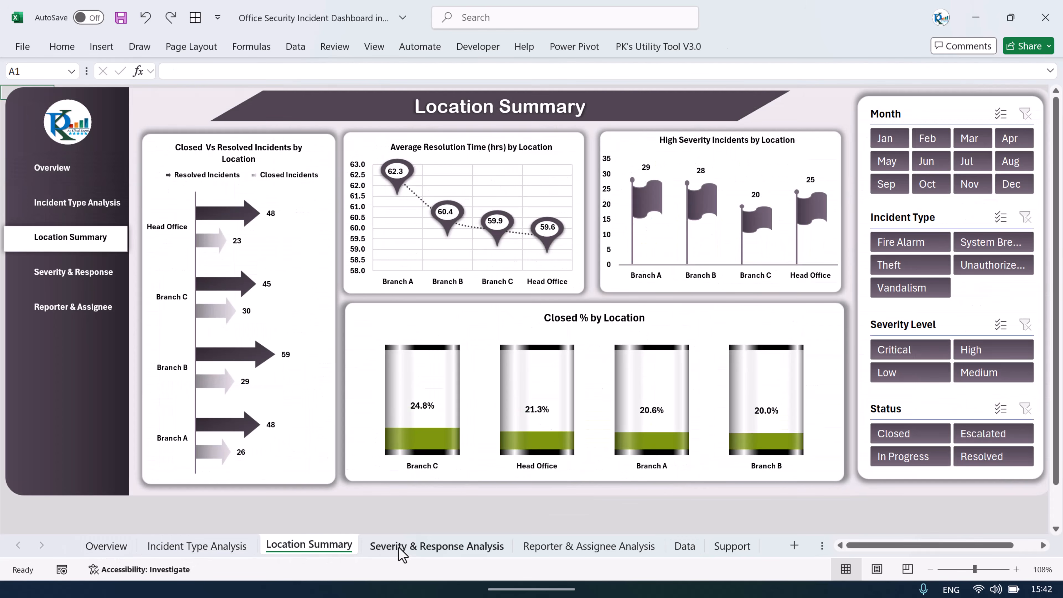
click(401, 547)
click(726, 547)
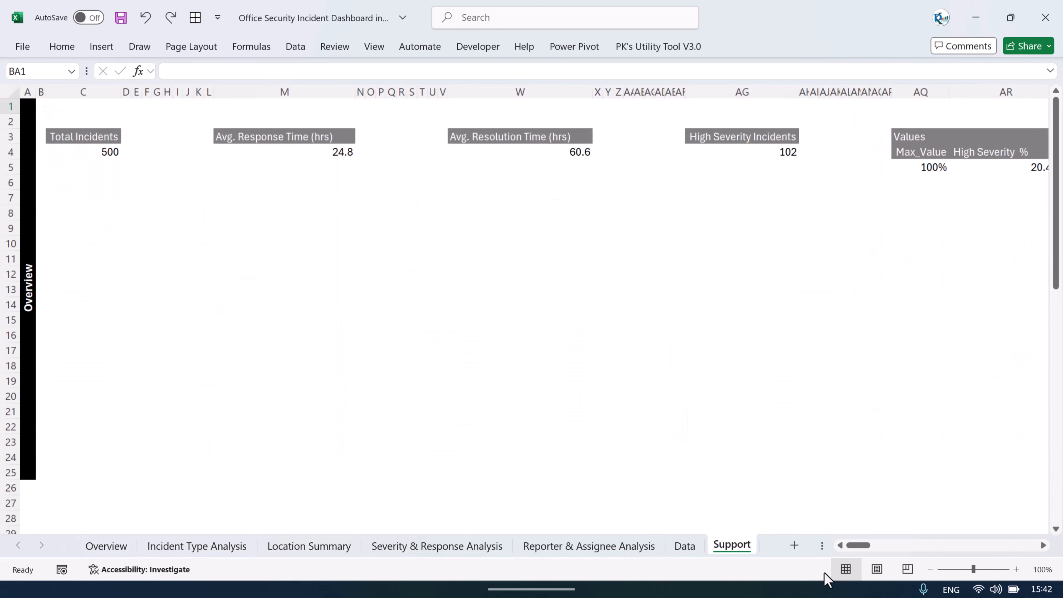
click(696, 364)
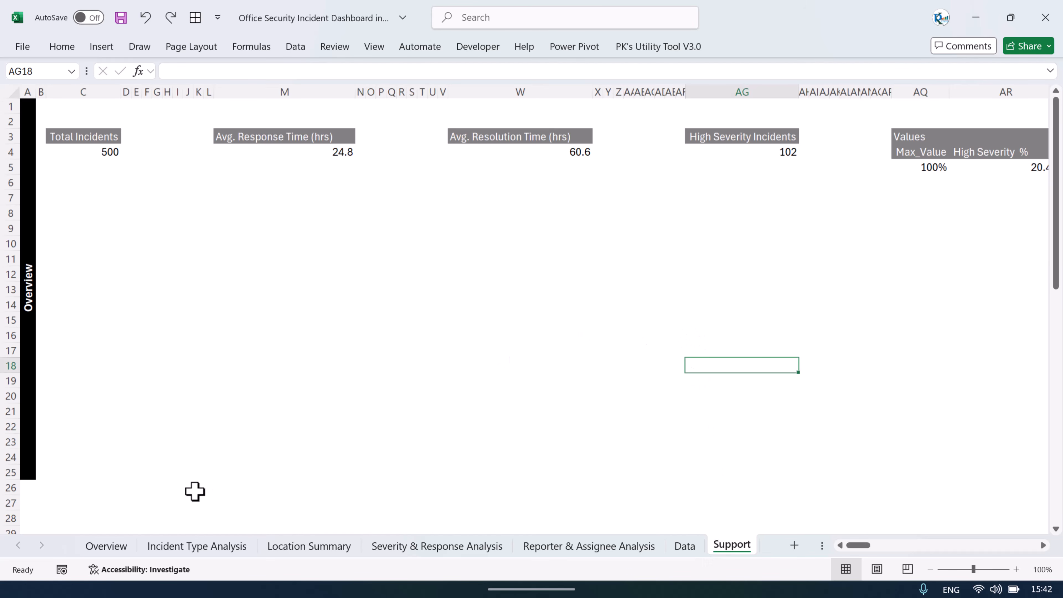
click(122, 545)
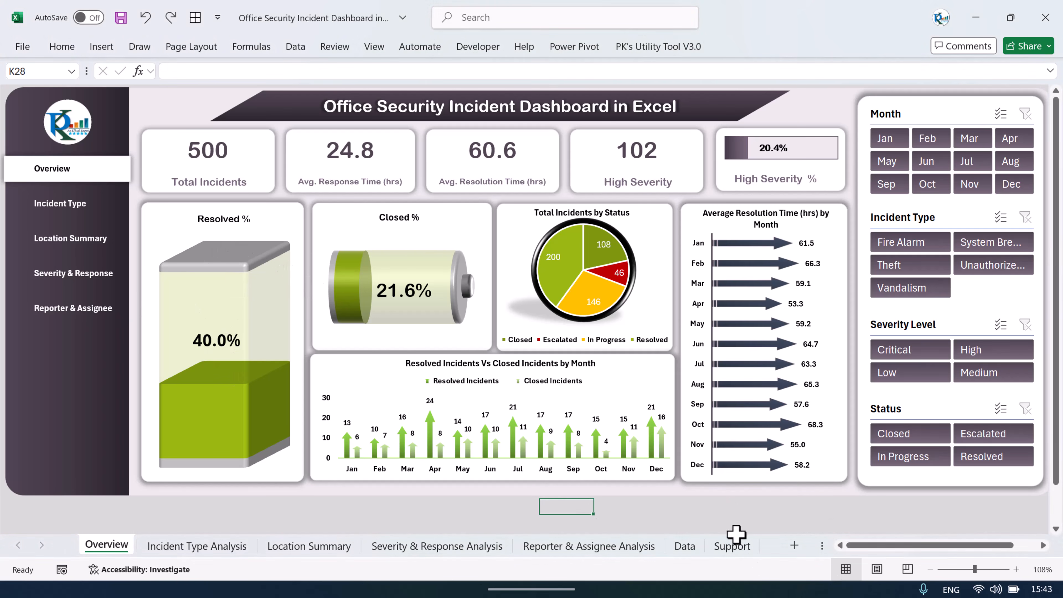
Step: Compare the Support sheet's Total Incidents pivot value and Overview label with the Overview dashboard
click(737, 548)
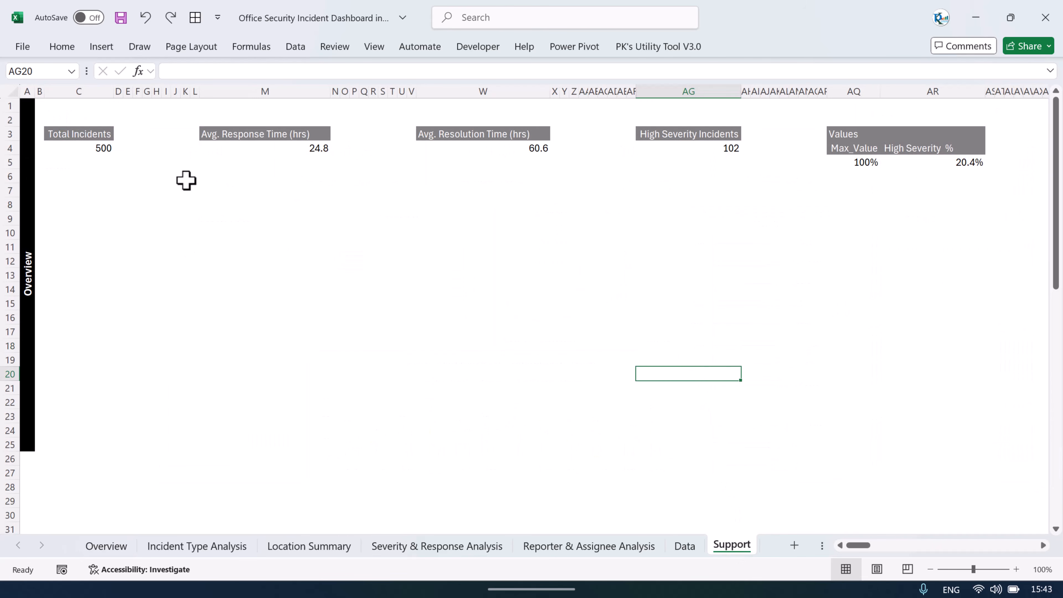
click(66, 146)
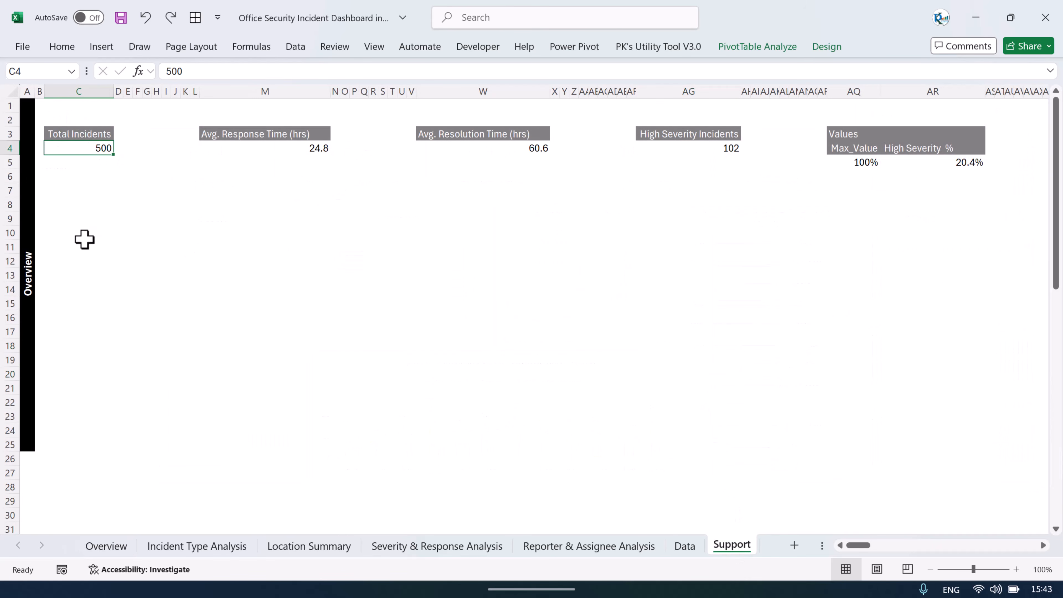
click(31, 237)
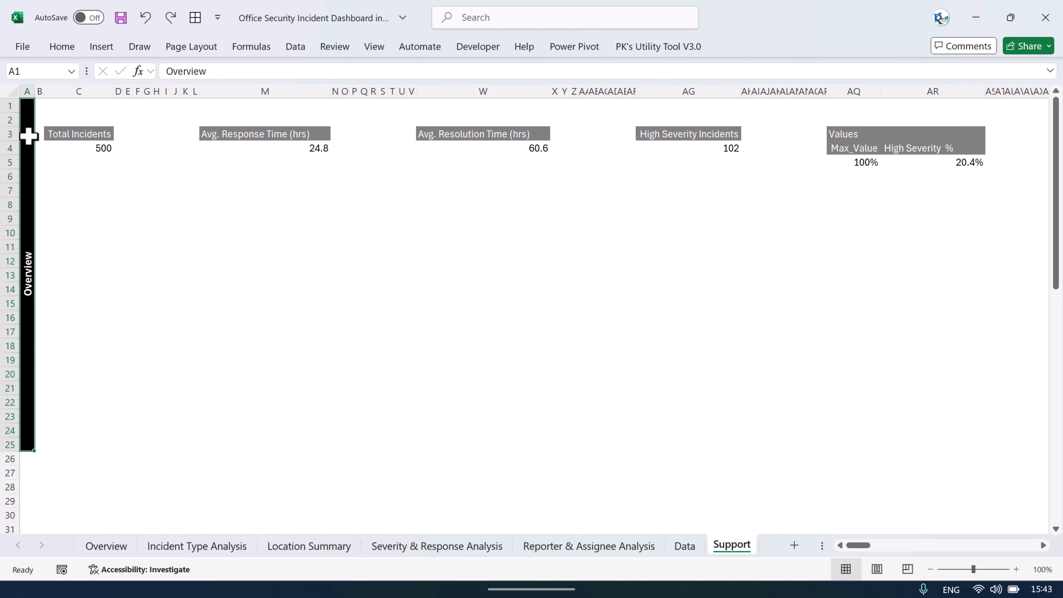
click(108, 547)
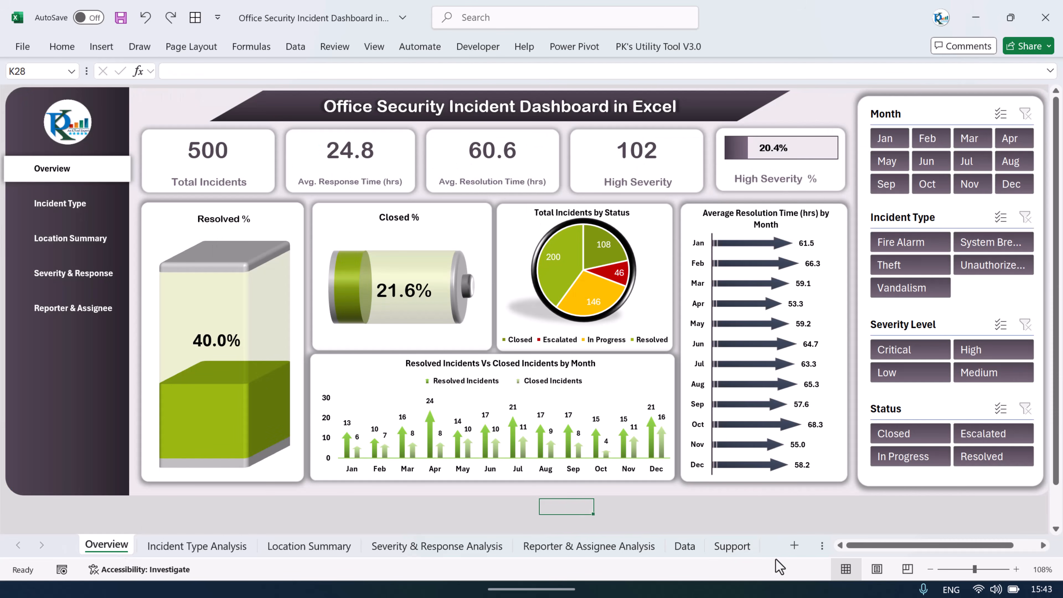
Step: Show the PivotTable field list for the Total Incidents pivot on the Support sheet and close it
click(732, 546)
click(95, 150)
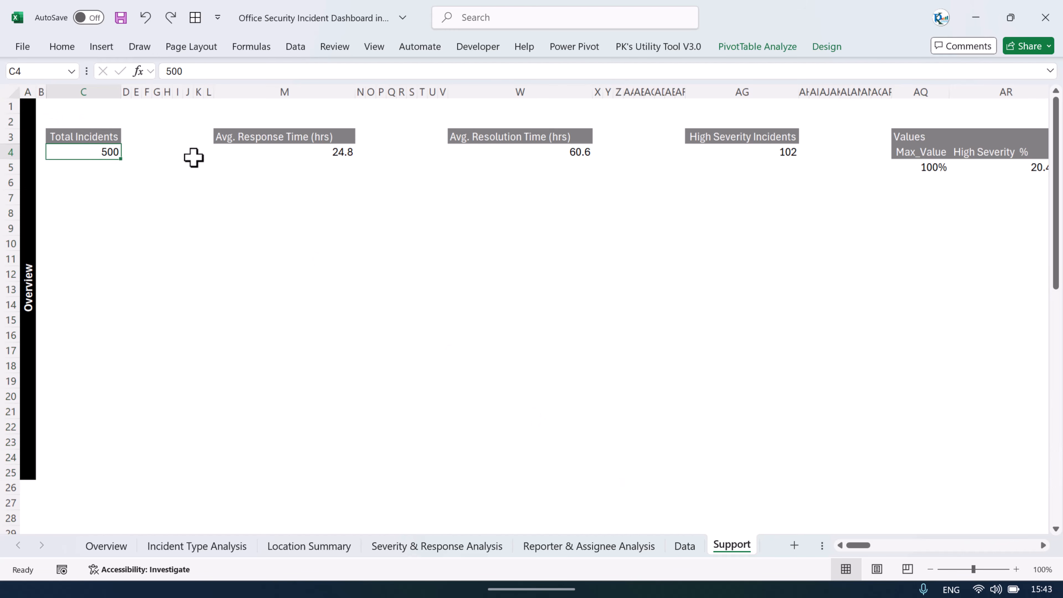
right_click(106, 150)
click(173, 468)
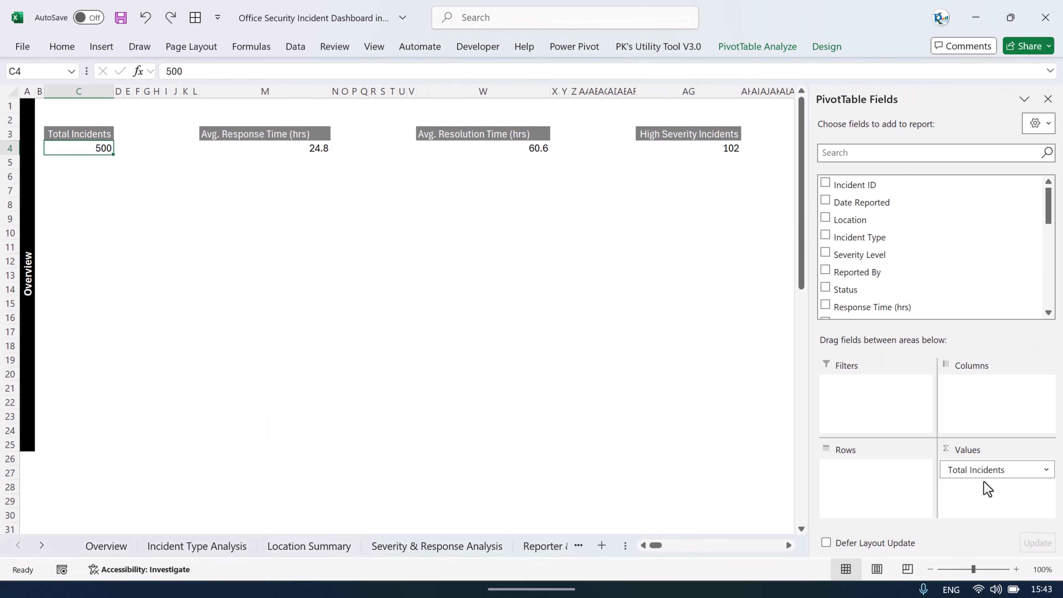
click(1047, 98)
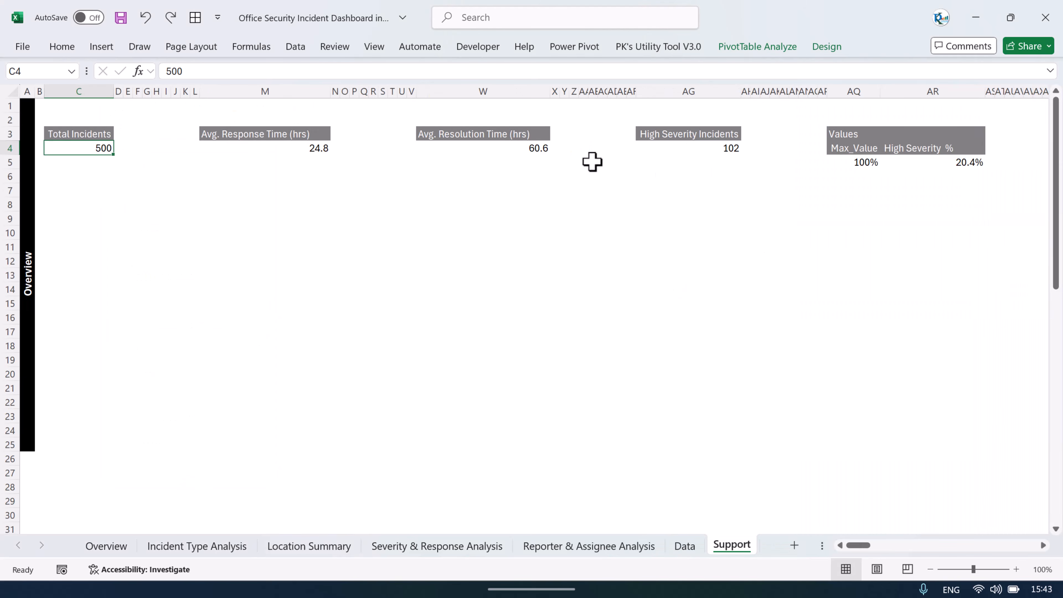
Step: Review the Avg. Response Time, Avg. Resolution Time, High Severity and Max_Value pivot cells and the Resolved % helper
click(238, 144)
click(486, 138)
click(693, 137)
click(876, 152)
scroll(847, 151, right, 2)
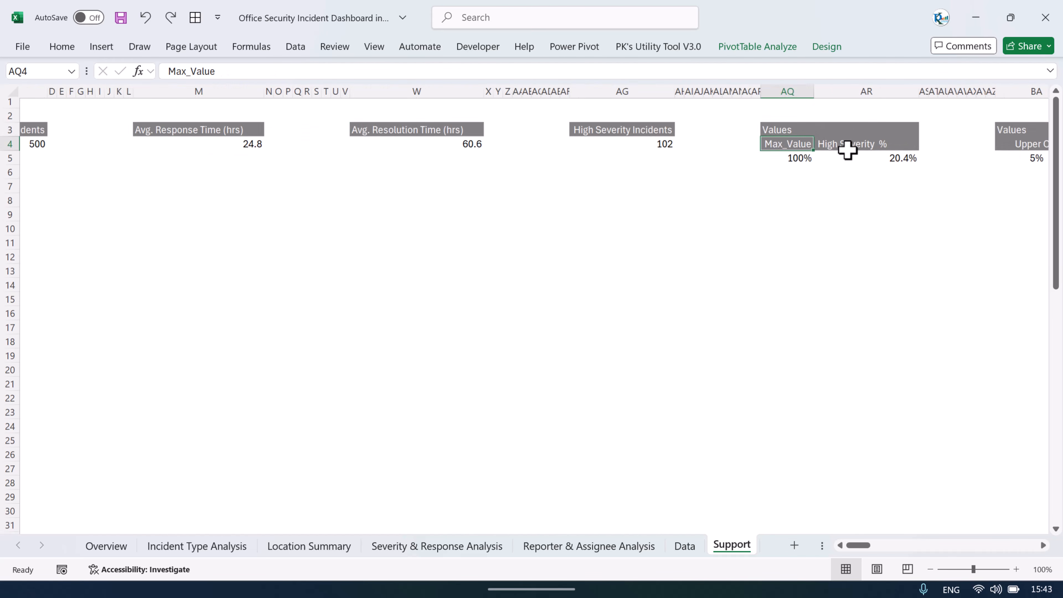
scroll(847, 151, right, 10)
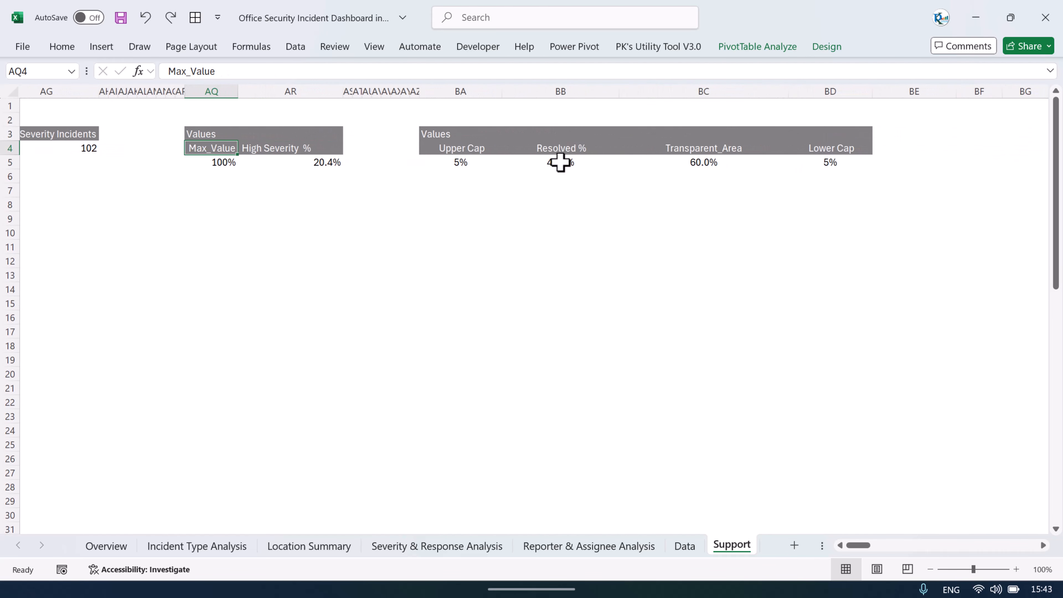
click(560, 162)
Step: Compare the Overview's Resolved % gauge with the Upper Cap, Resolved %, Transparent_Area and Lower Cap support values
click(106, 545)
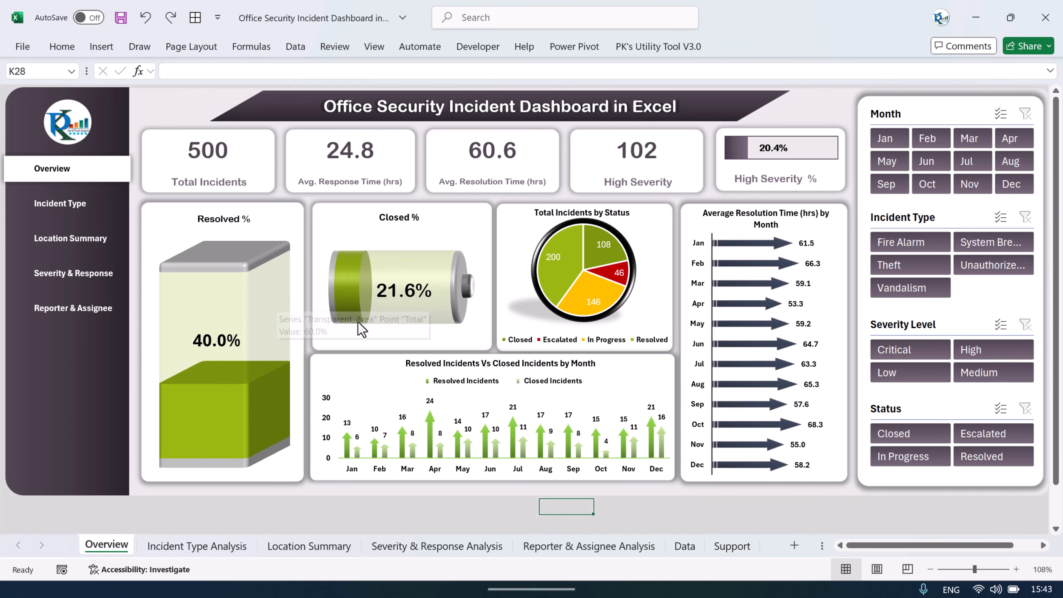
click(730, 545)
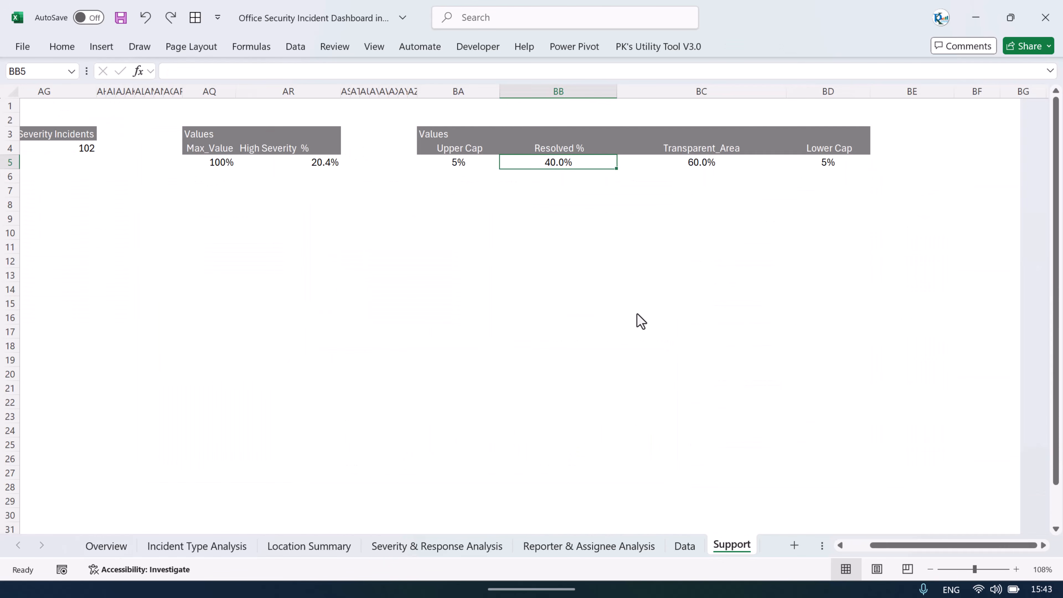
click(472, 163)
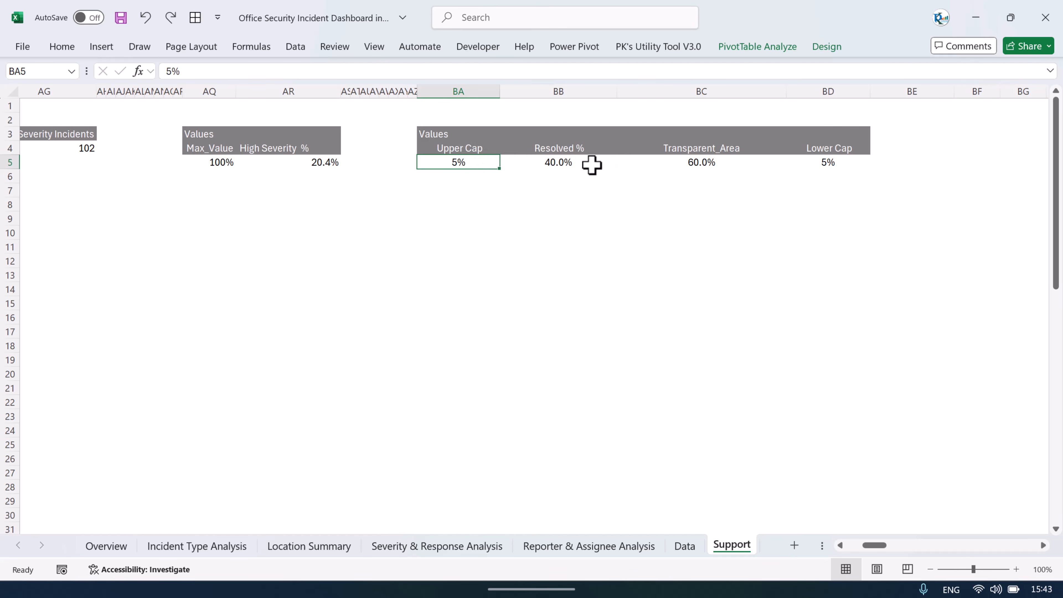
click(554, 163)
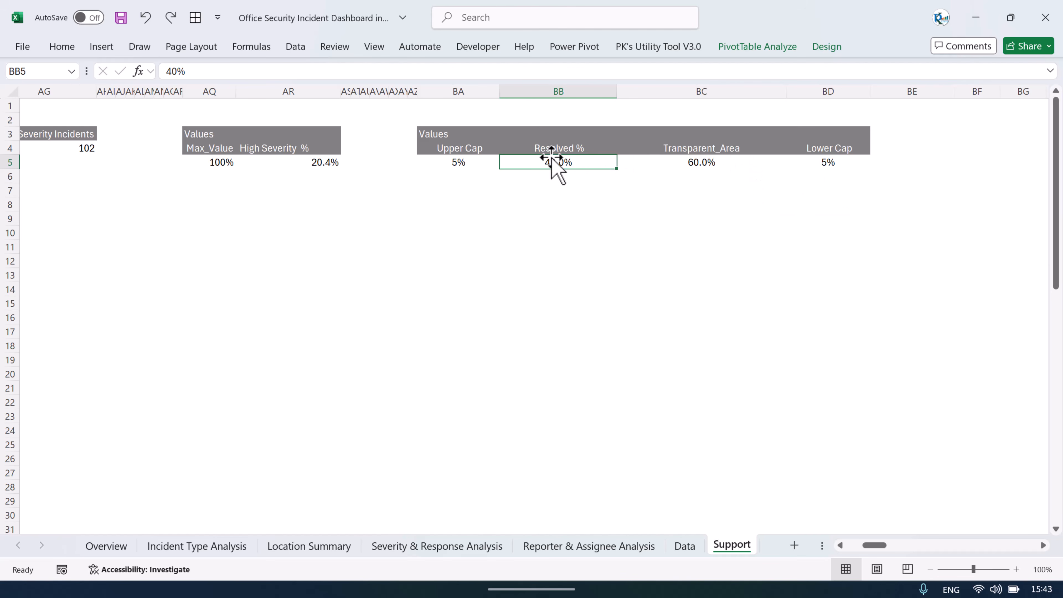
click(710, 165)
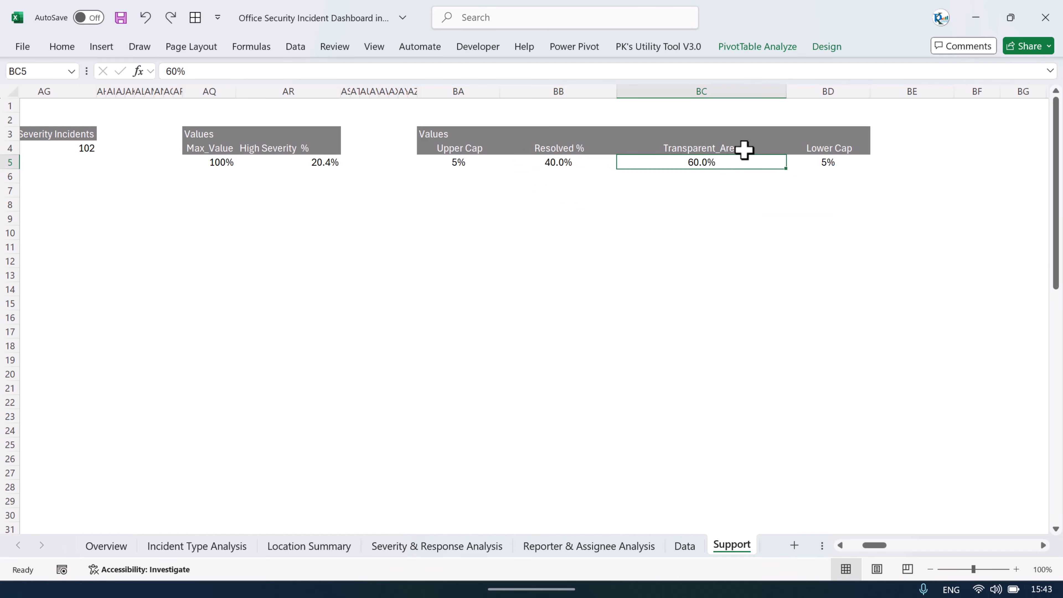
click(560, 163)
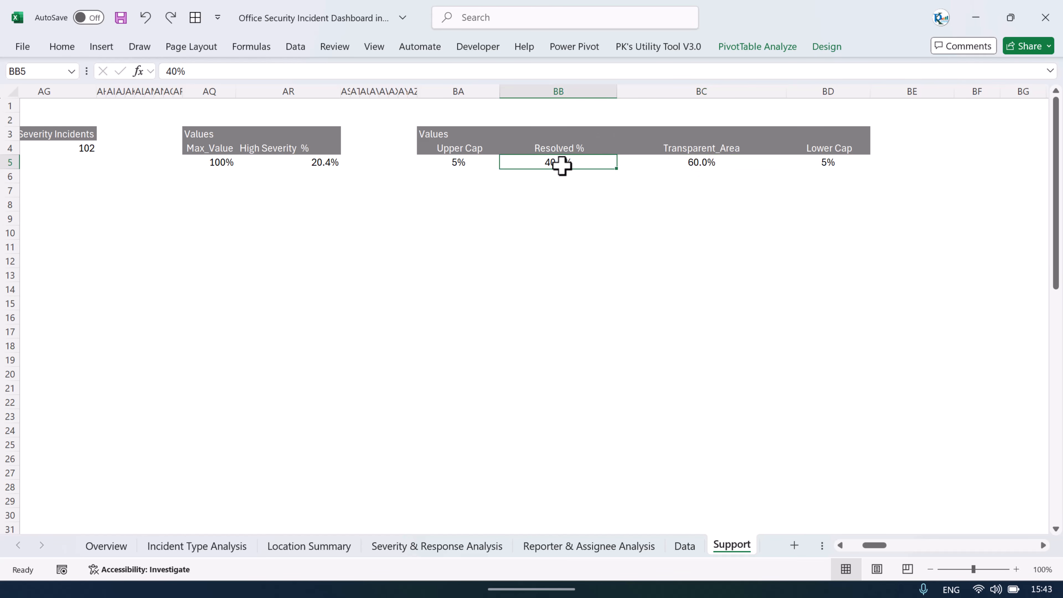
click(697, 165)
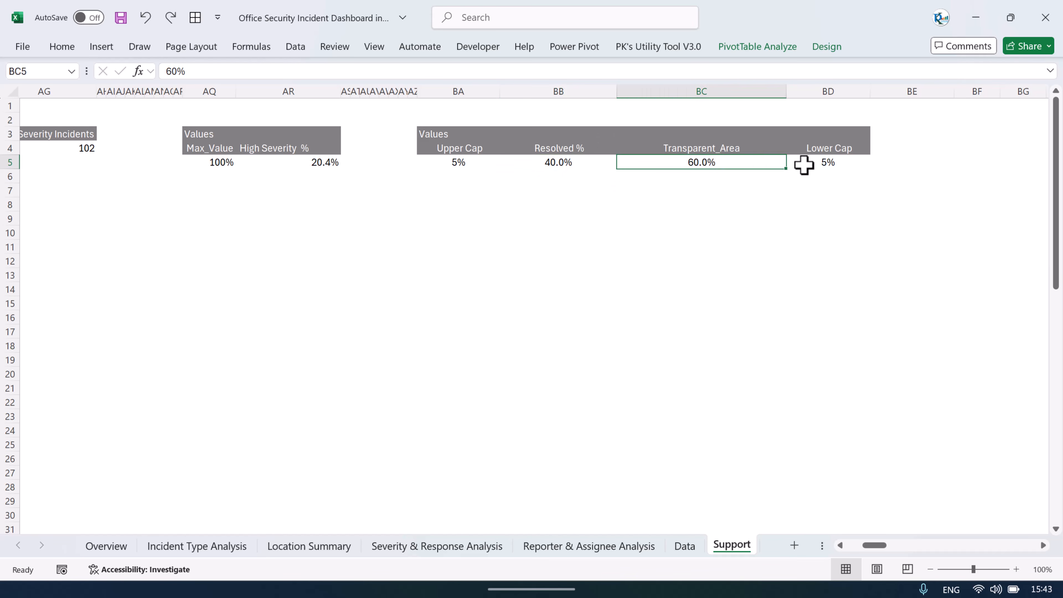
click(557, 163)
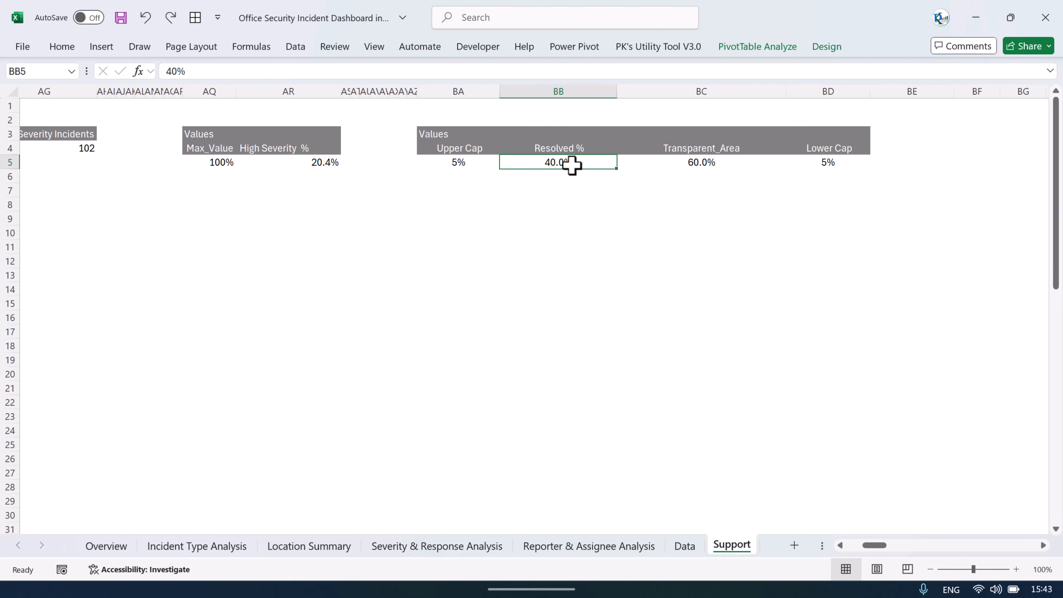
click(704, 164)
click(845, 164)
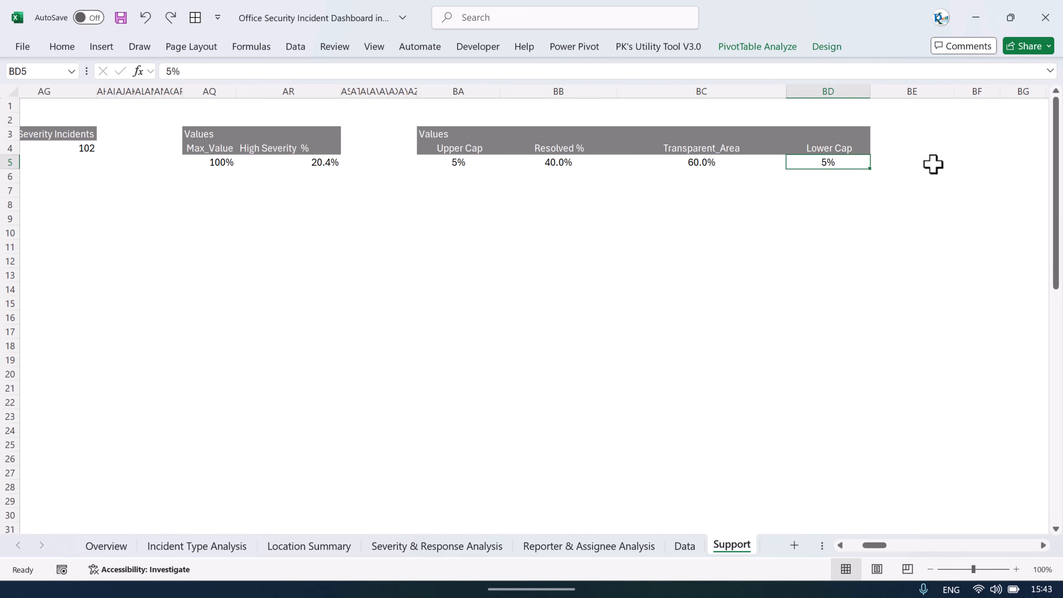
click(460, 162)
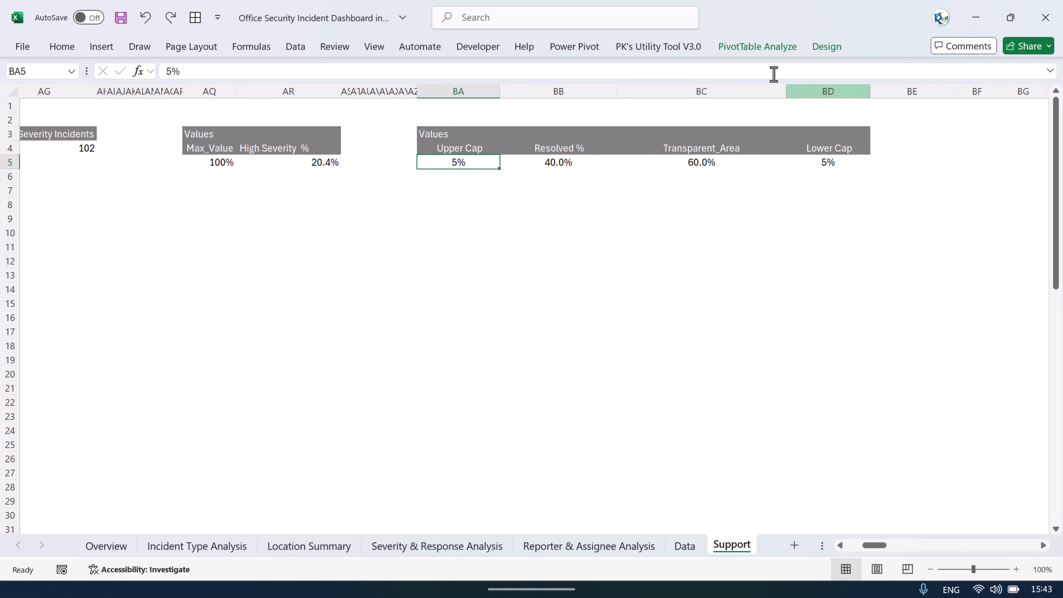
Step: Inspect the Lower Cap and Upper Cap calculated fields of the support pivot, then close the Insert Calculated Field dialog
click(758, 46)
click(711, 68)
click(724, 88)
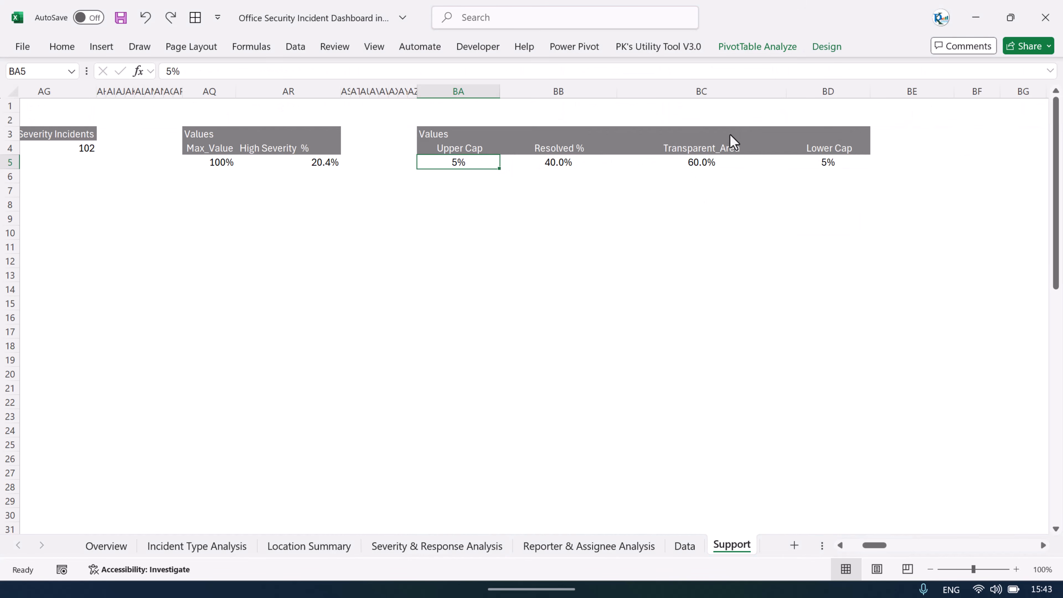
click(559, 166)
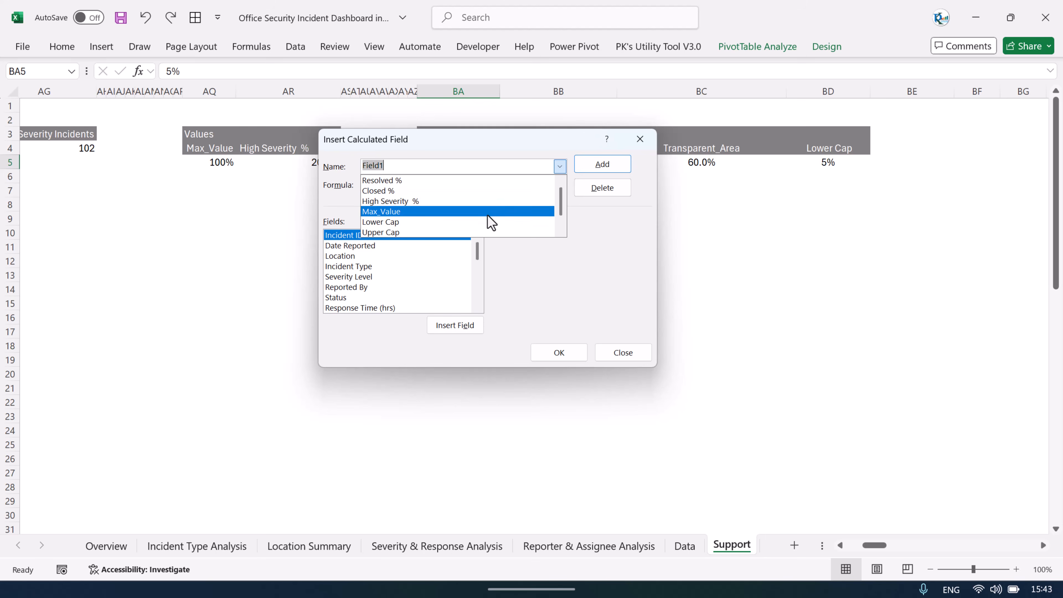
click(487, 230)
click(560, 167)
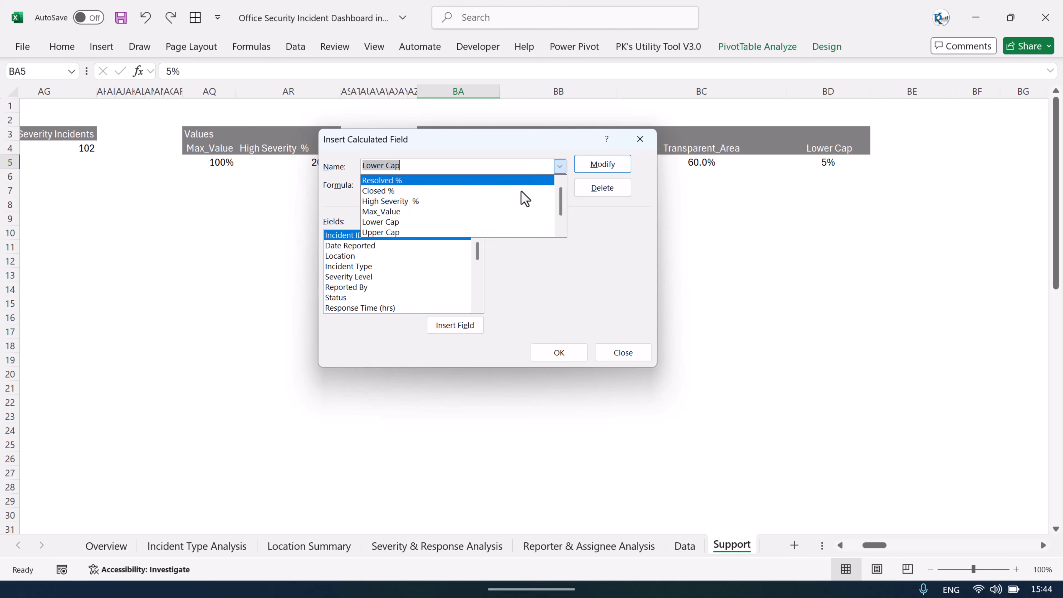
click(456, 231)
drag(522, 141, 527, 221)
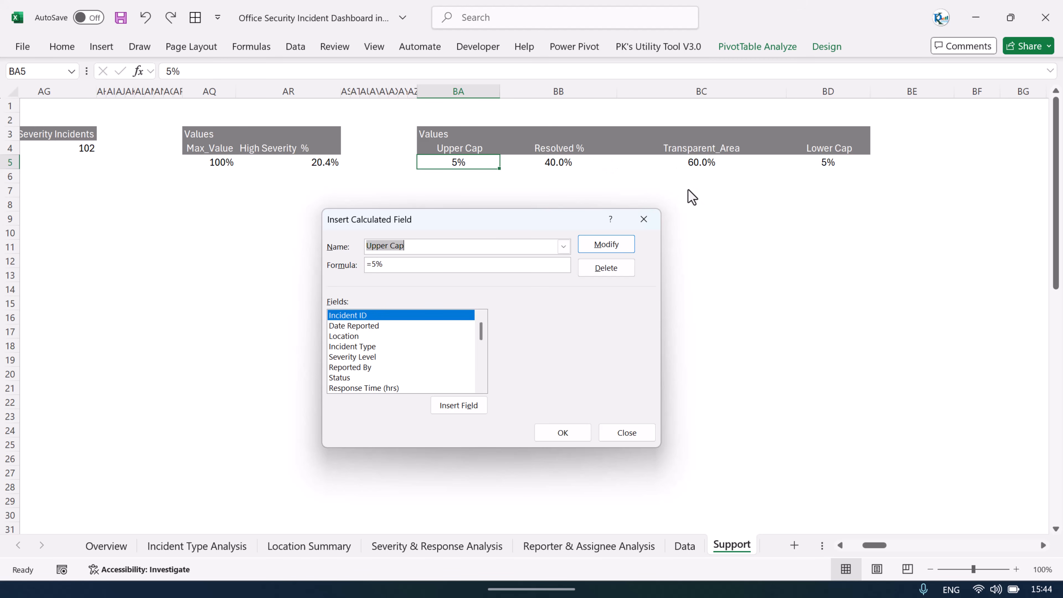
click(647, 223)
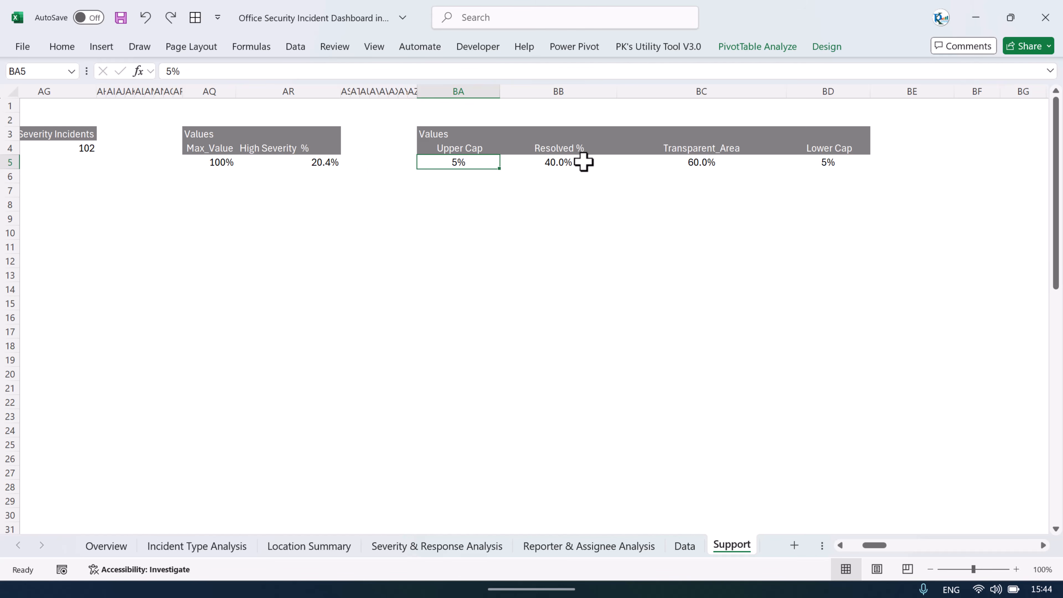
Step: Compare the Upper Cap, Resolved %, Transparent_Area and Lower Cap values with the Overview's Resolved % gauge
click(581, 163)
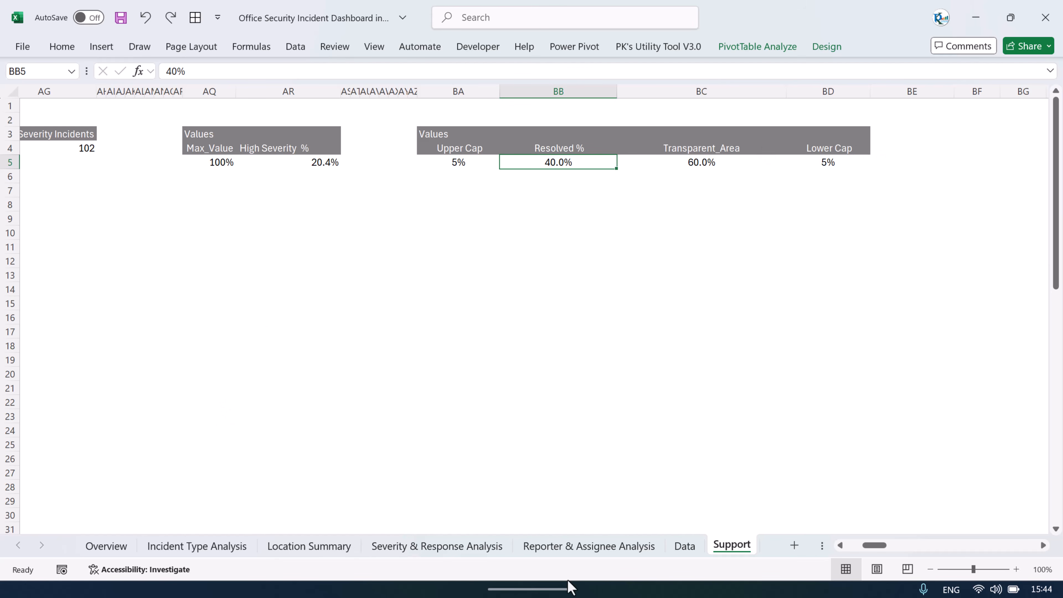
click(106, 545)
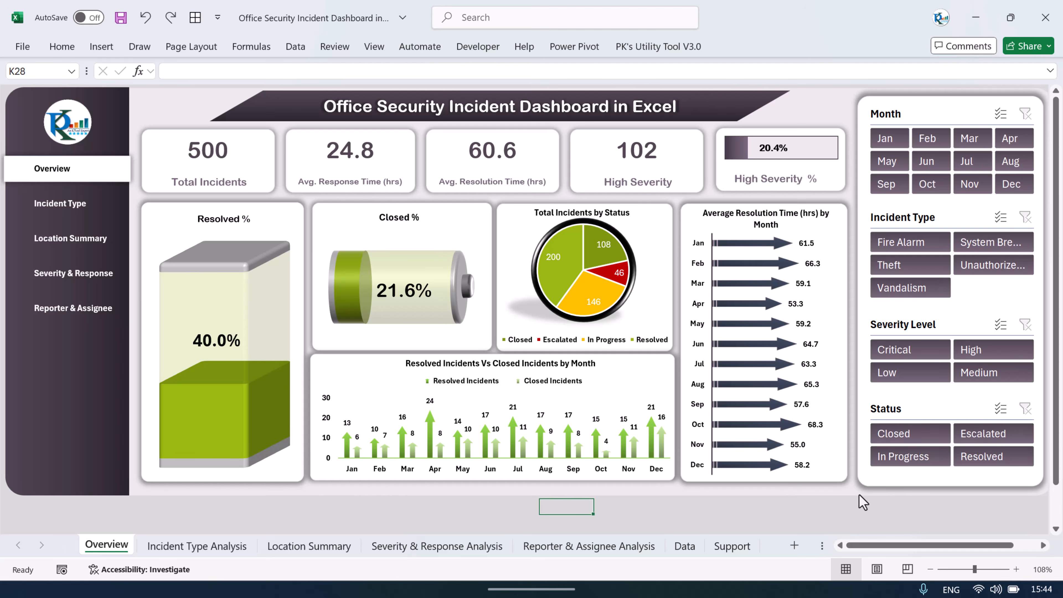
click(730, 549)
click(597, 273)
drag(458, 148, 816, 163)
click(105, 546)
click(736, 546)
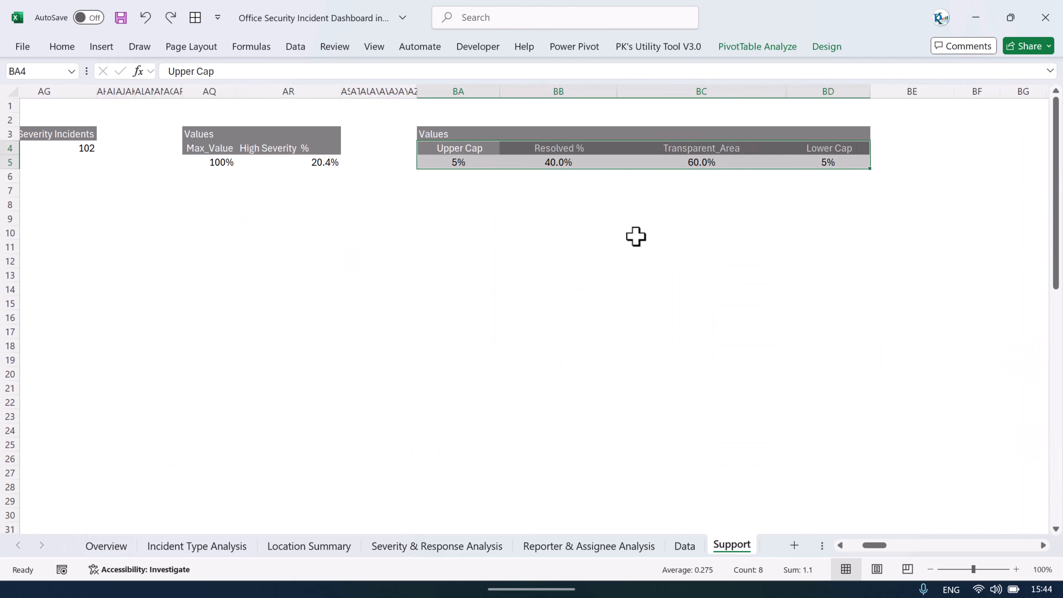
click(636, 235)
click(467, 161)
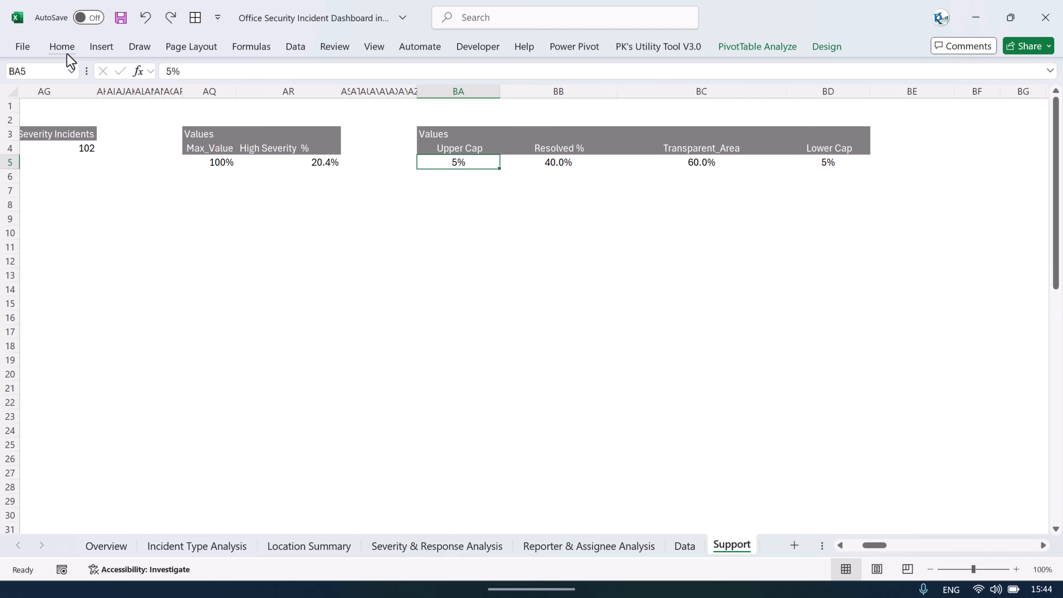
Step: Insert a 3-D Stacked Column pivot chart from the gauge support pivot, then move and lengthen it
click(99, 49)
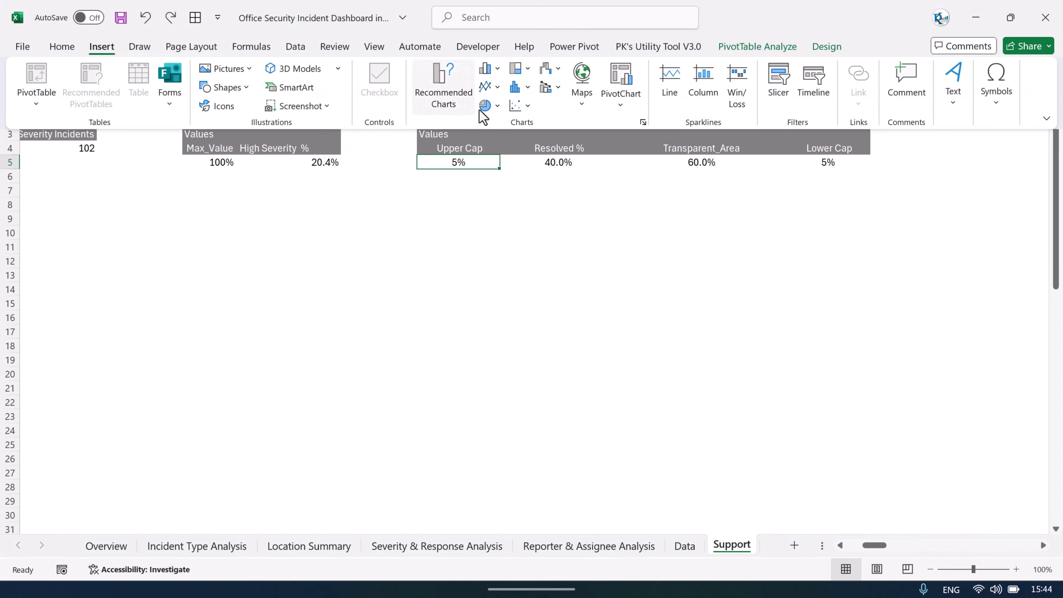
click(498, 69)
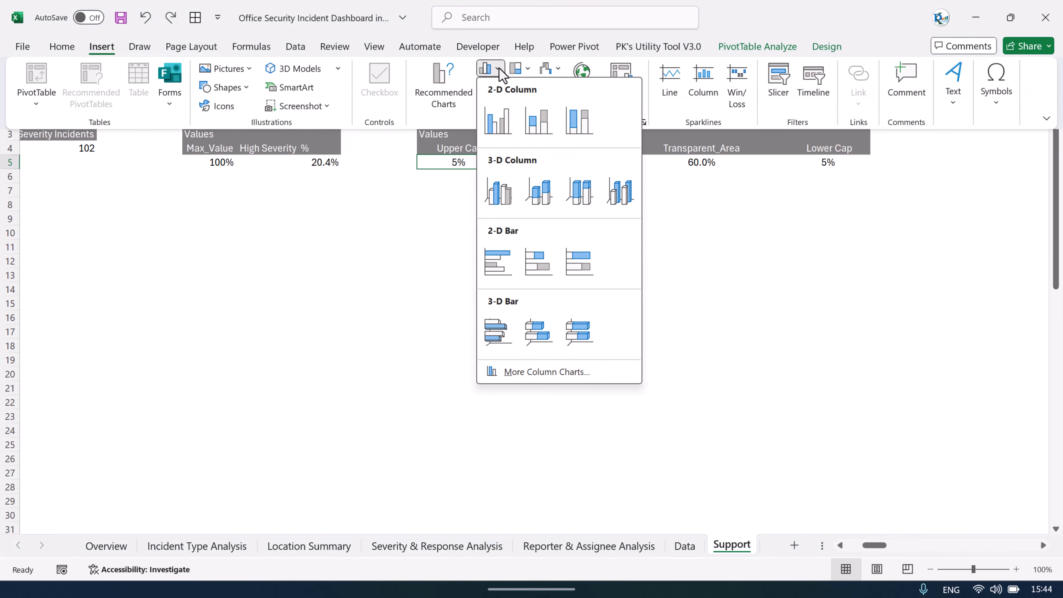
click(539, 197)
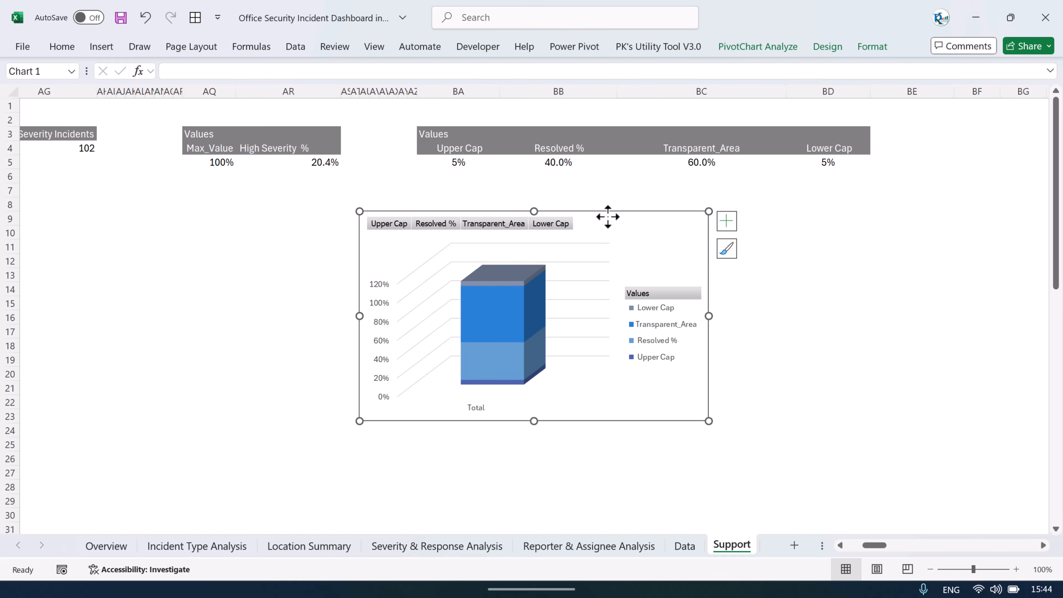
drag(606, 216, 644, 211)
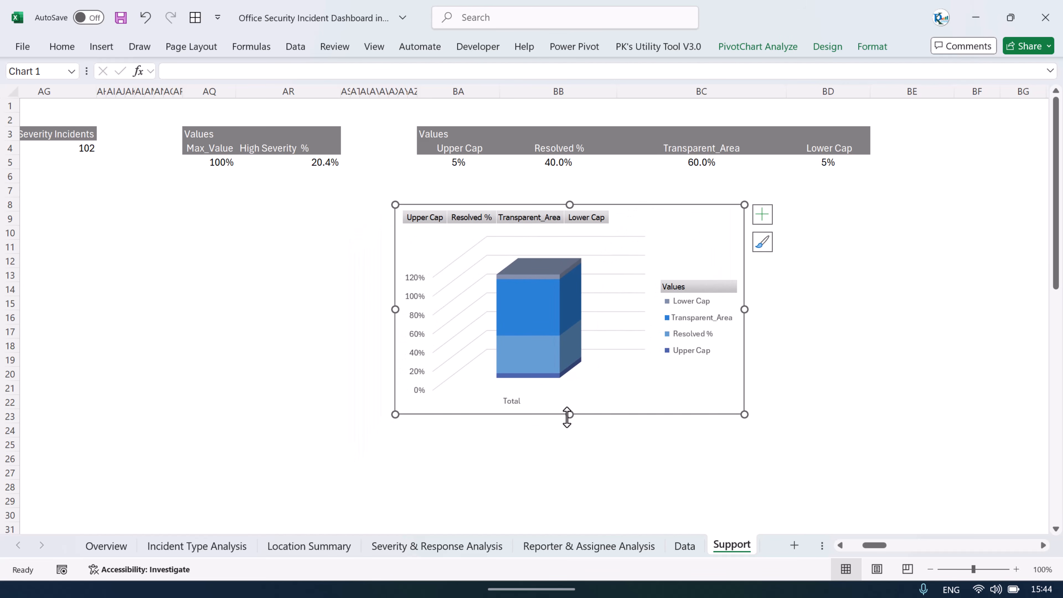
drag(567, 414, 569, 498)
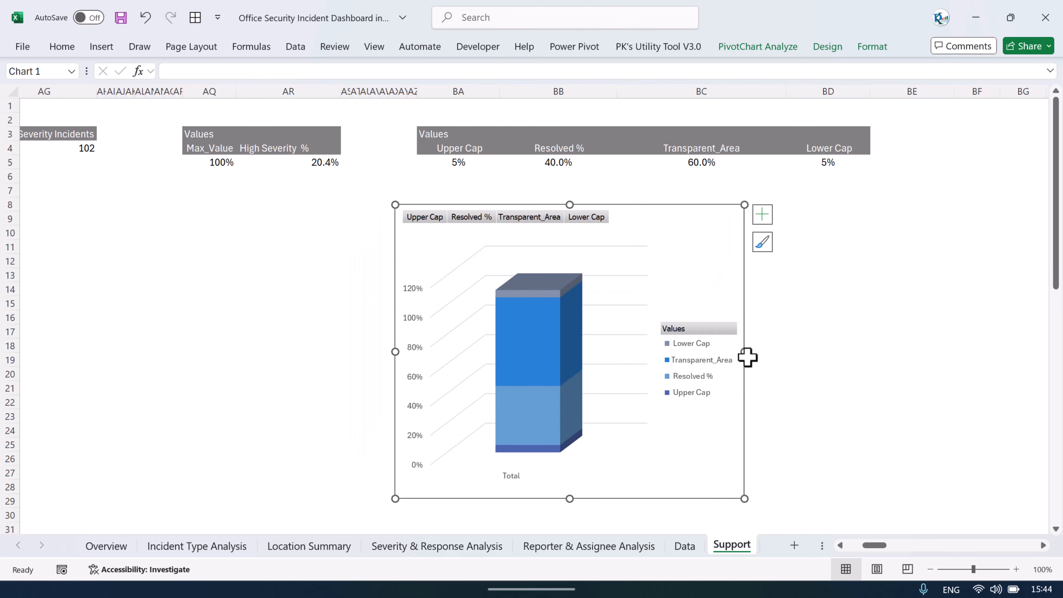
Step: Remove the chart's axes, gridlines and legend, and hide all its pivot field buttons
click(762, 214)
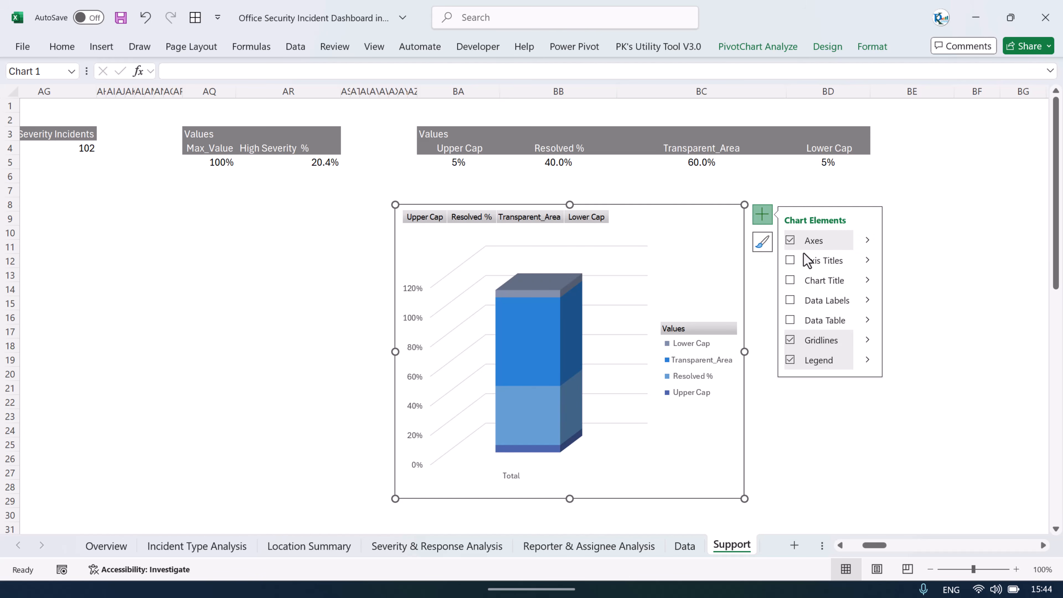
click(790, 240)
click(790, 340)
click(789, 360)
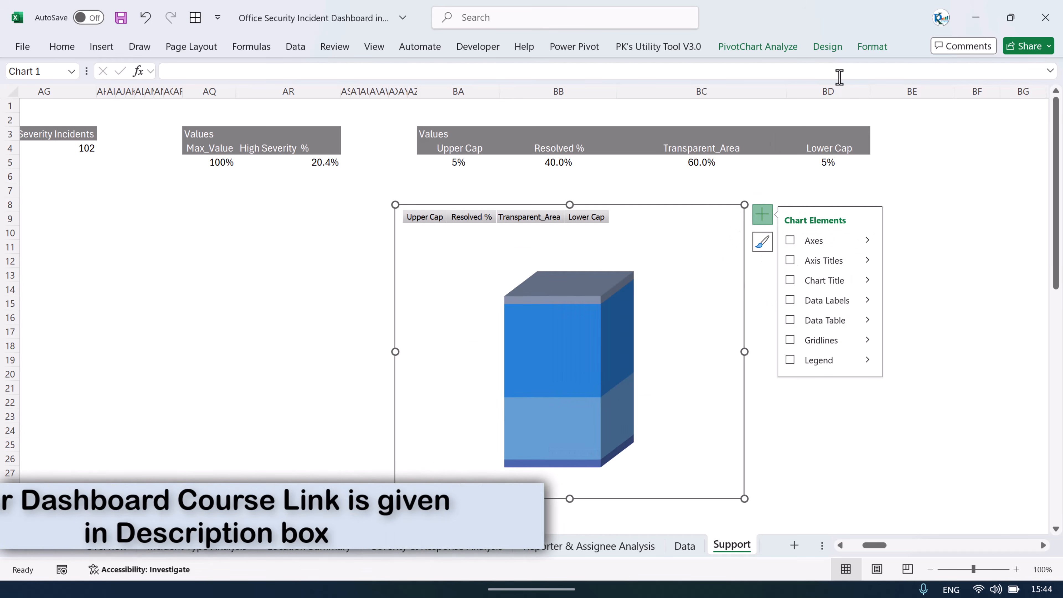
click(776, 50)
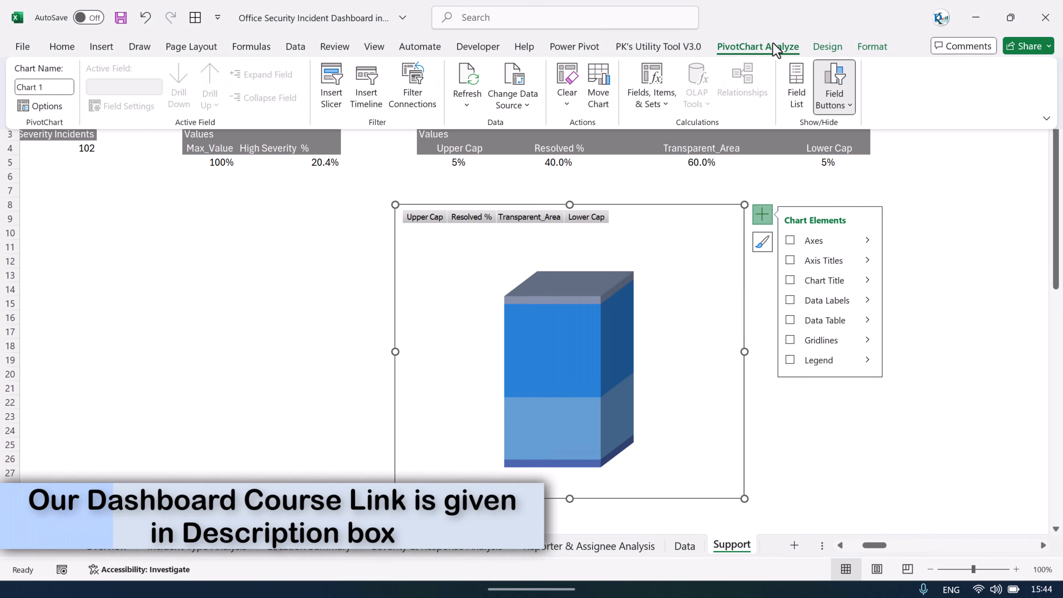
click(846, 105)
click(864, 241)
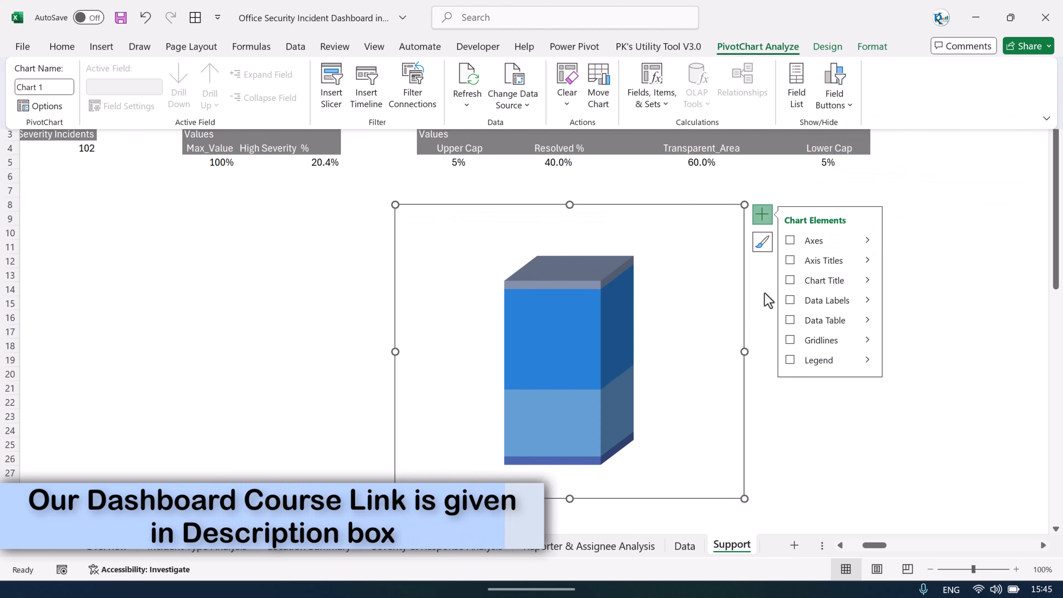
Step: Narrow the chart into a slim column shape
key(ctrl+F1)
click(749, 387)
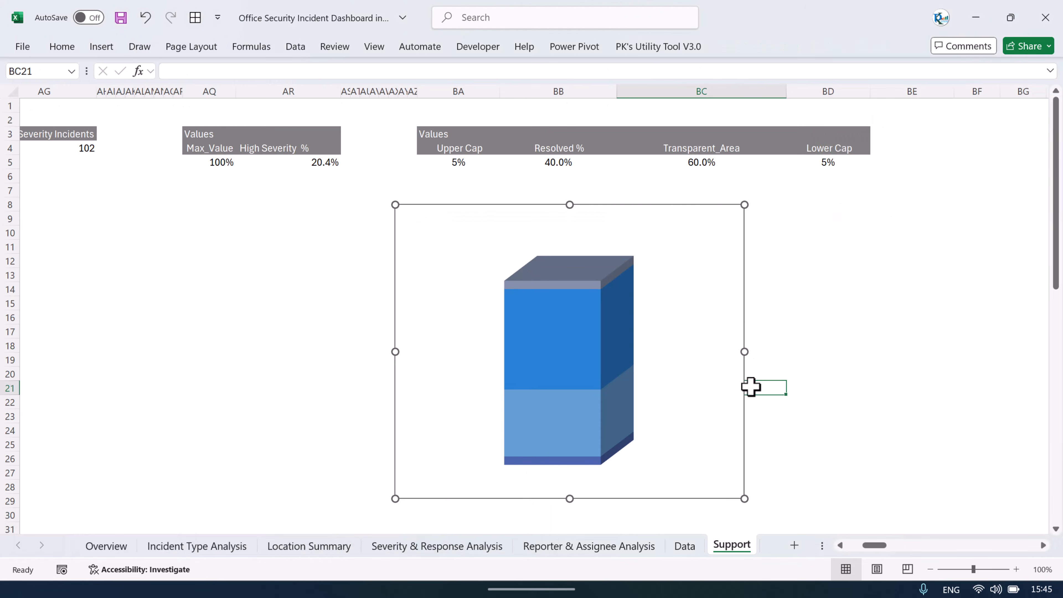
drag(741, 359, 651, 339)
Step: Set the data series gap depth and gap width to 0%, and resize the chart narrower and taller
right_click(571, 295)
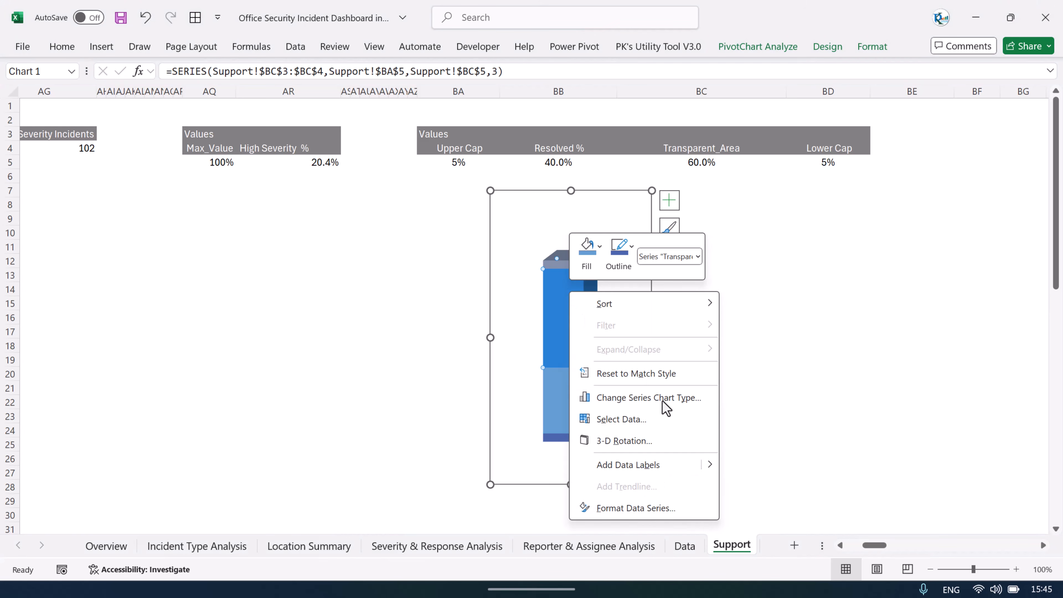
click(618, 515)
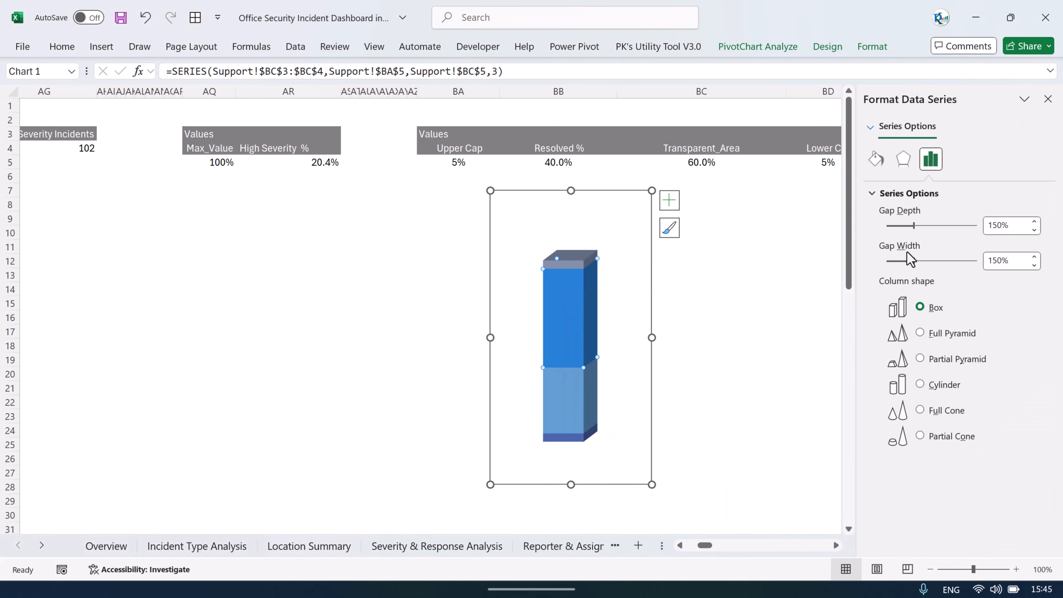
drag(896, 227, 881, 226)
drag(913, 260, 879, 265)
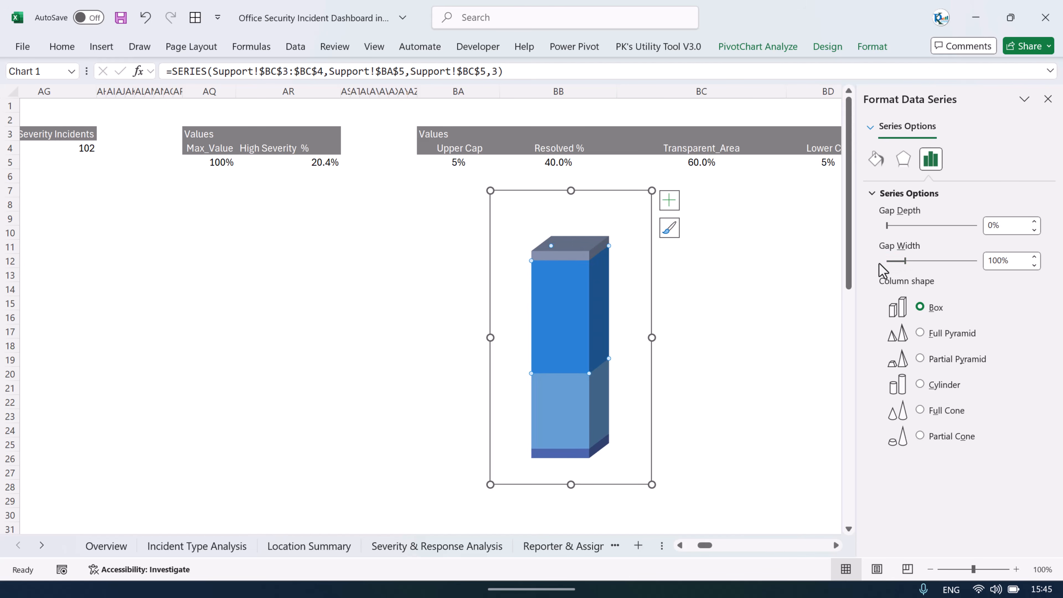
drag(570, 485, 572, 501)
mouse_move(652, 346)
mouse_down()
mouse_move(614, 365)
mouse_move(634, 354)
mouse_up()
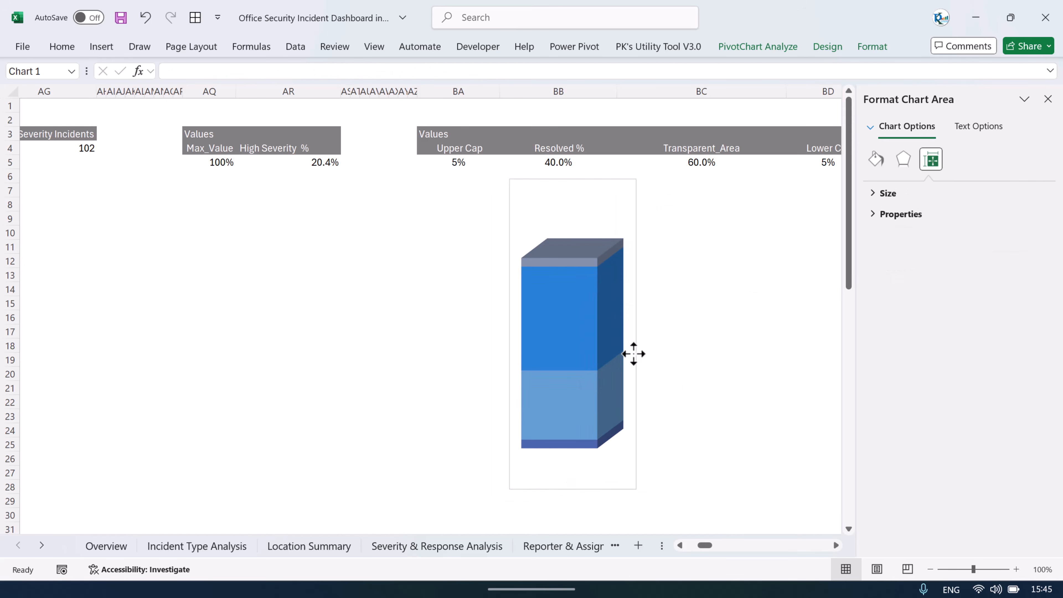
Step: Fill the Lower Cap and Upper Cap series with gray
click(590, 266)
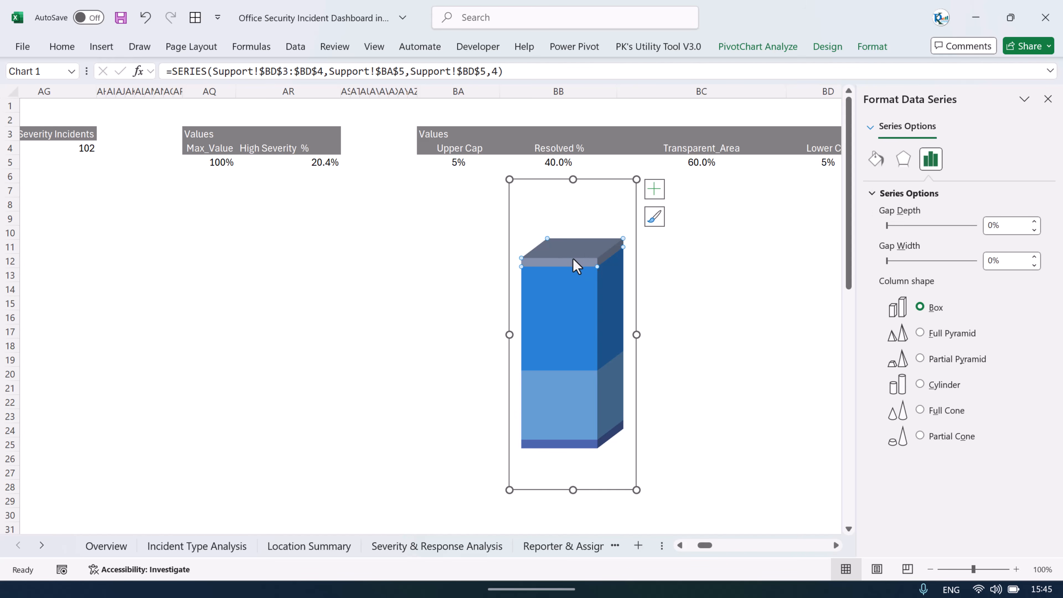
click(874, 48)
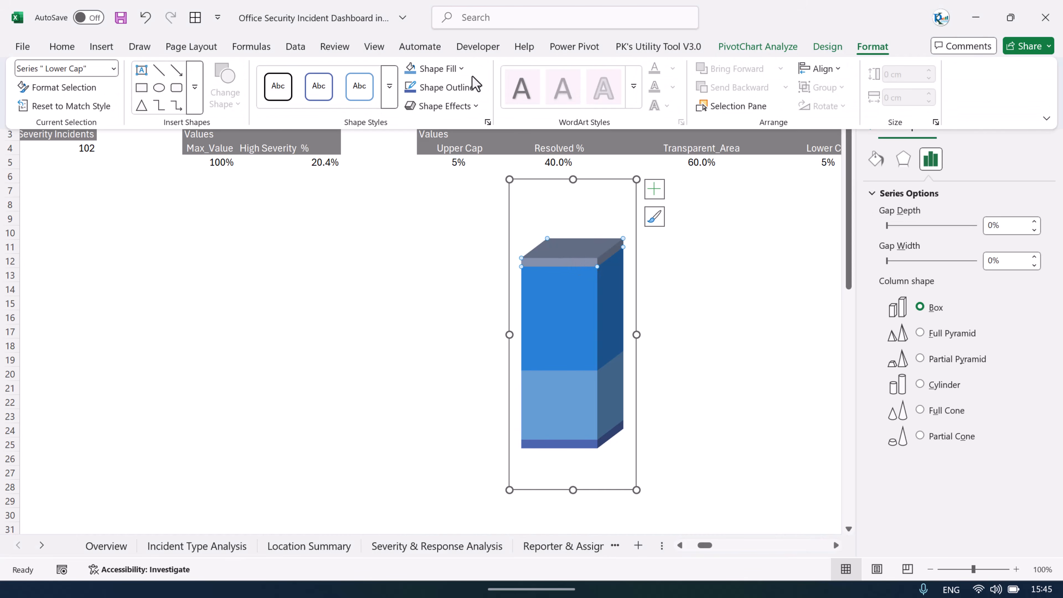
click(437, 69)
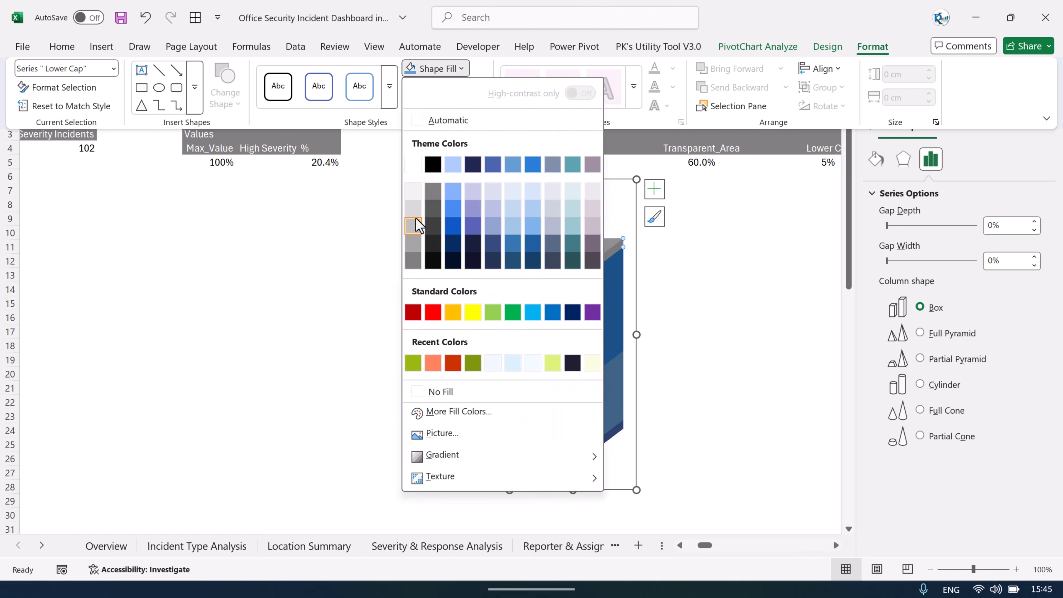
click(413, 225)
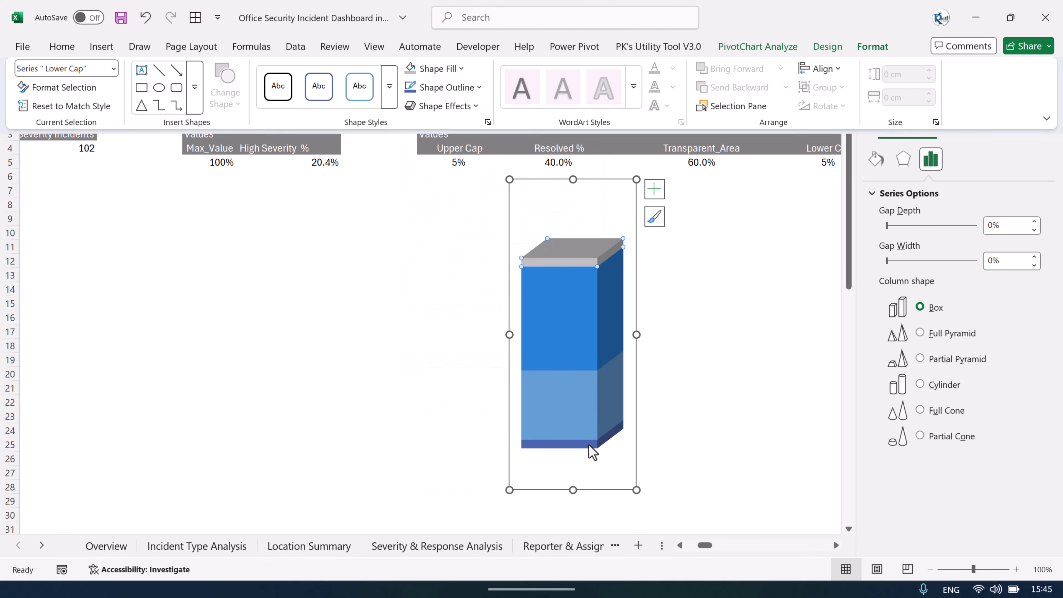
click(874, 47)
click(410, 68)
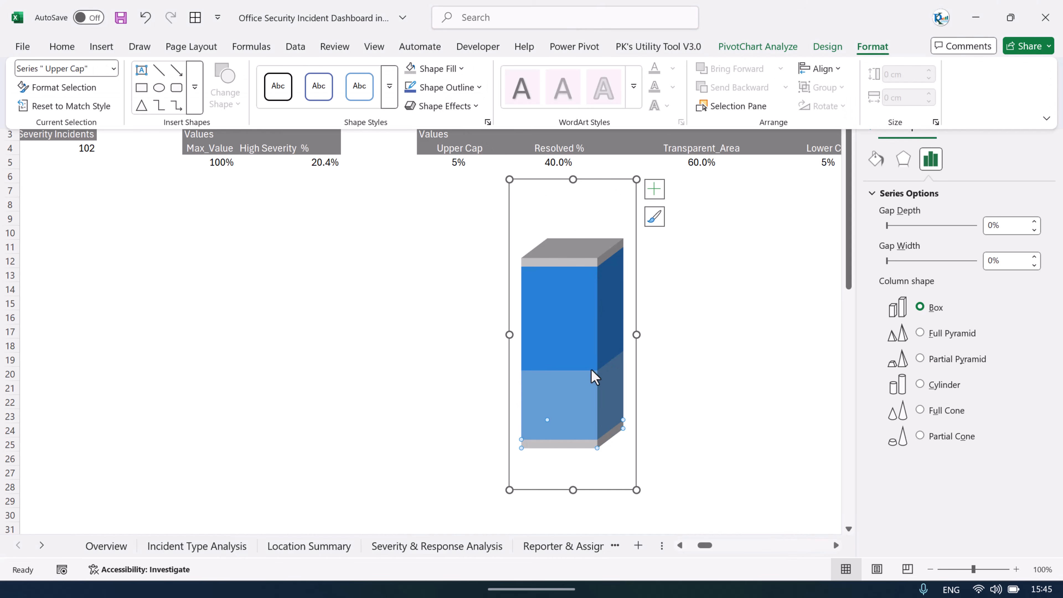
Step: Fill the Resolved % series with light green
click(573, 405)
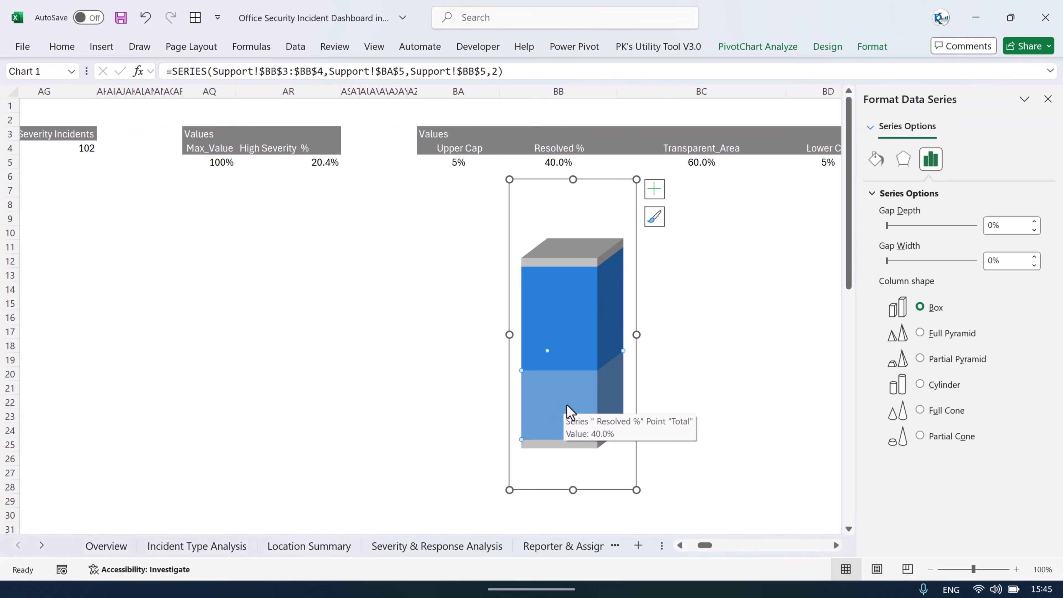
click(569, 318)
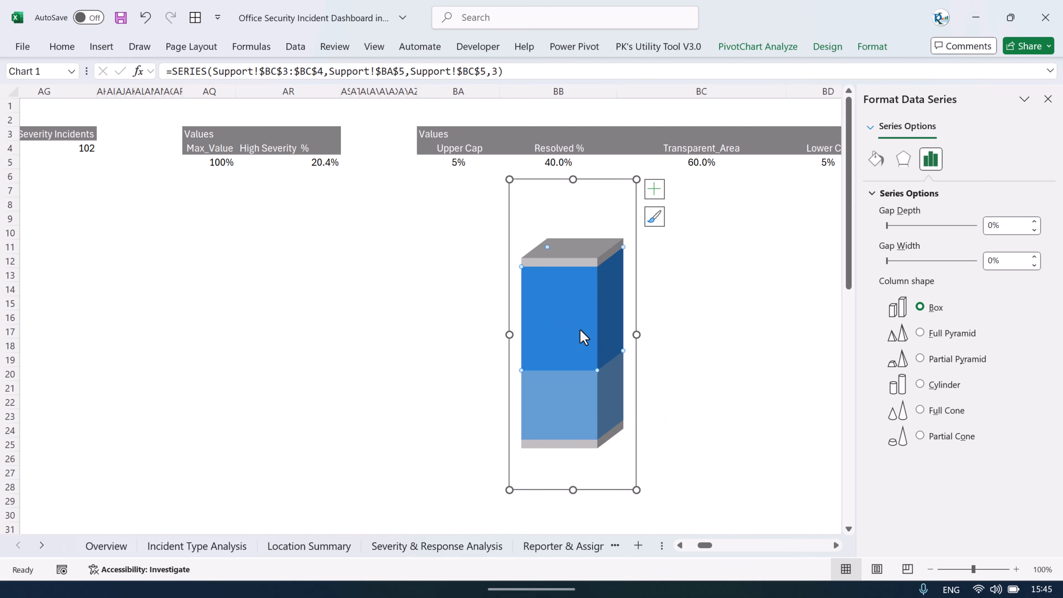
click(873, 46)
click(460, 69)
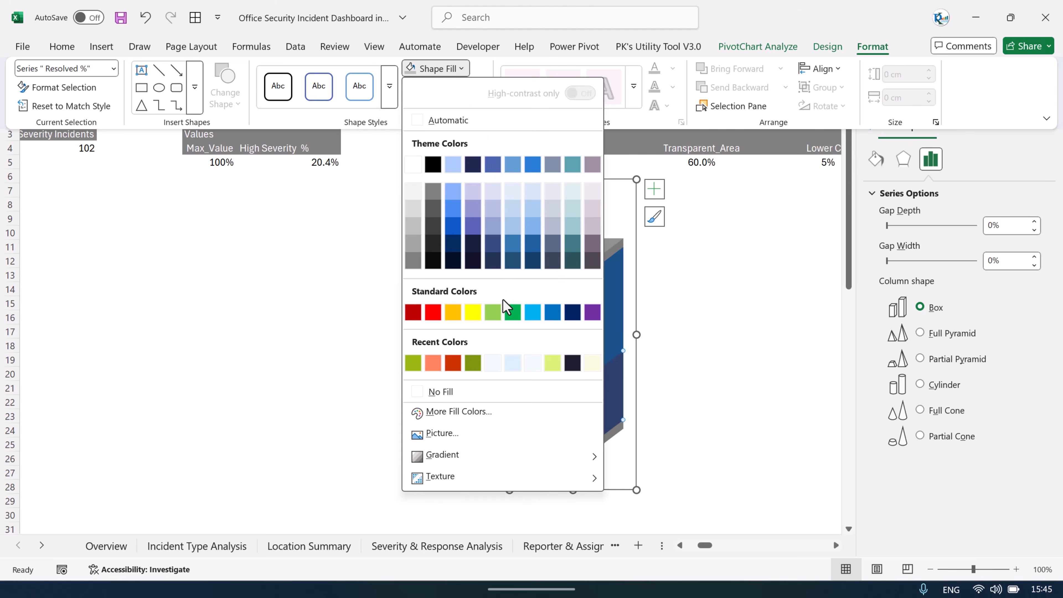
click(493, 313)
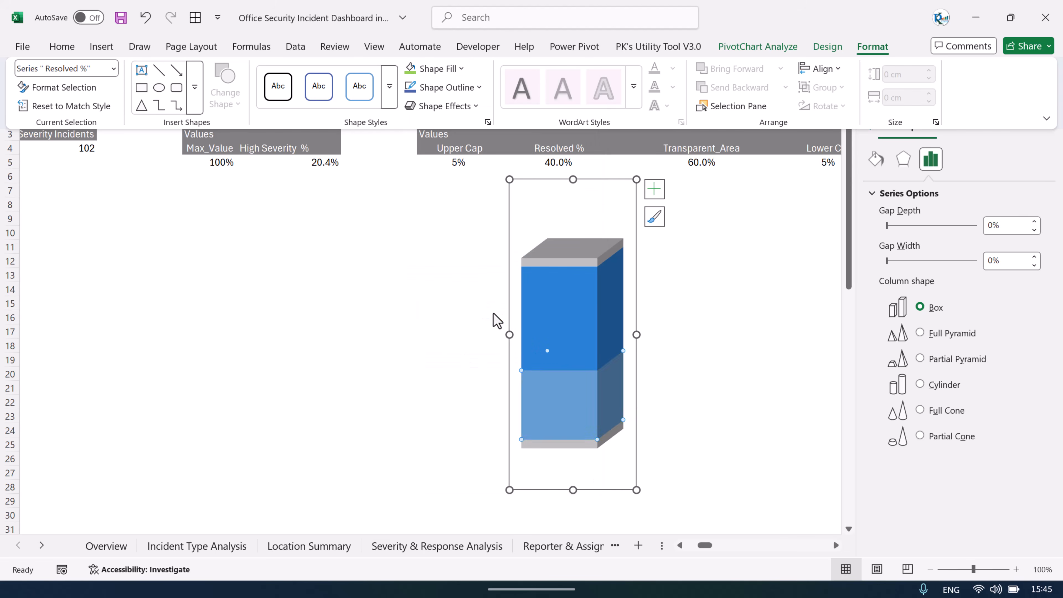
Step: Select the Transparent_Area series and fill it with the same light green
click(581, 324)
click(576, 325)
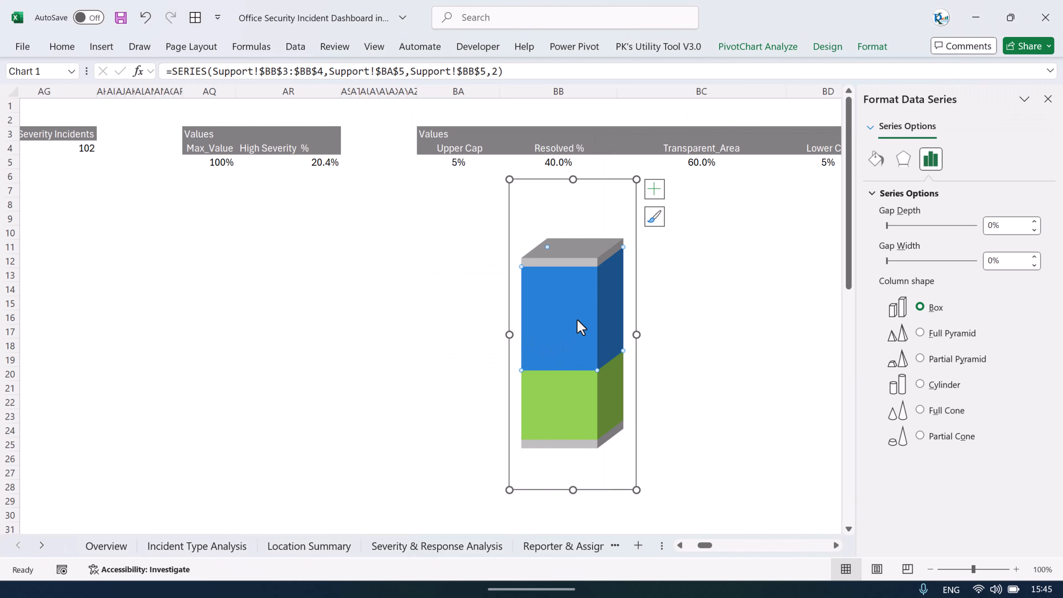
click(885, 43)
click(411, 69)
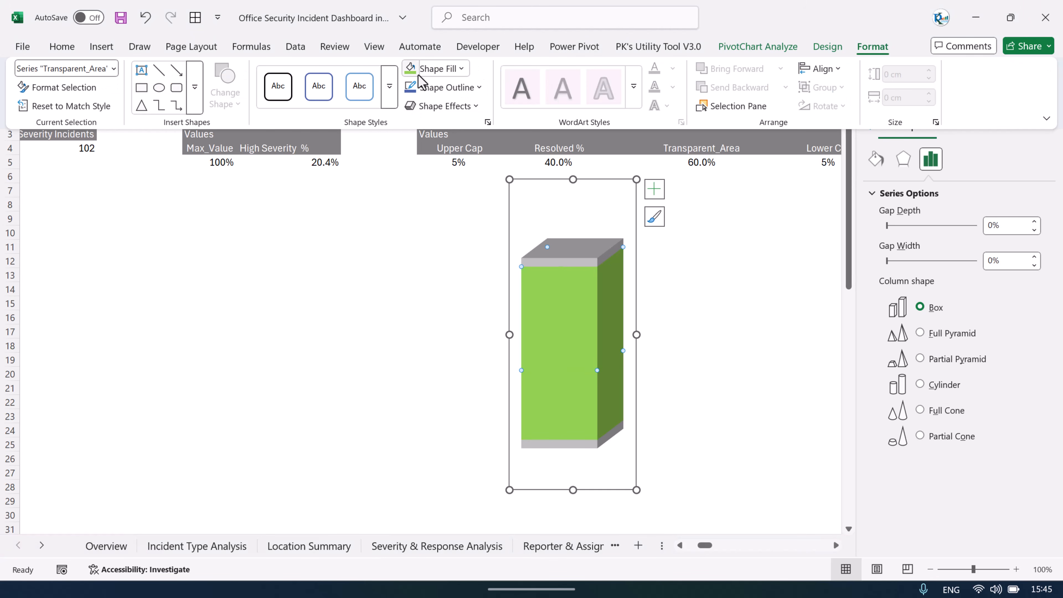
Step: Set the Transparent_Area series fill transparency to 85% and close the formatting pane
right_click(570, 309)
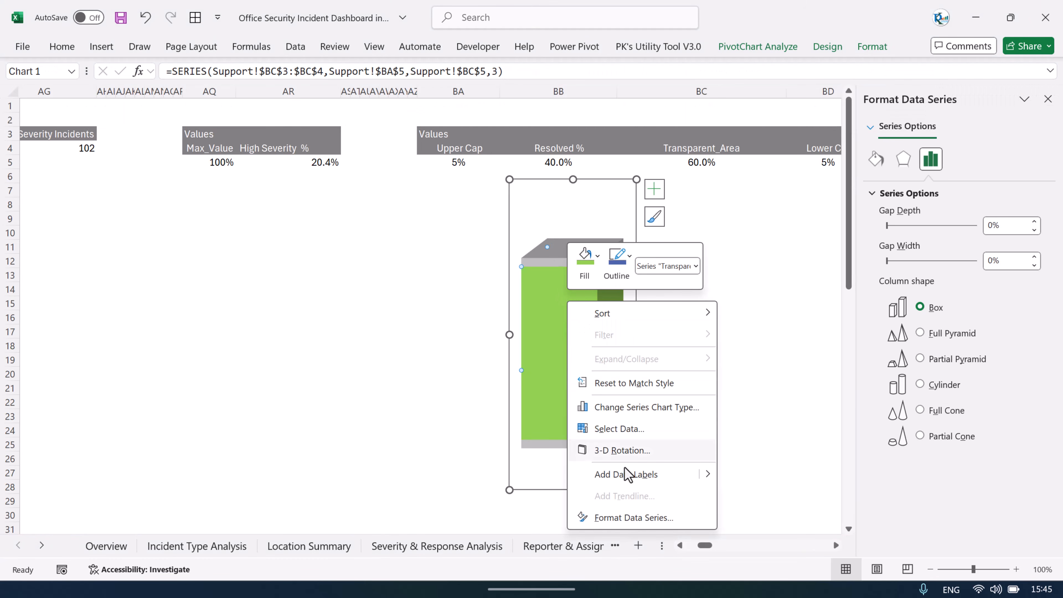
click(623, 517)
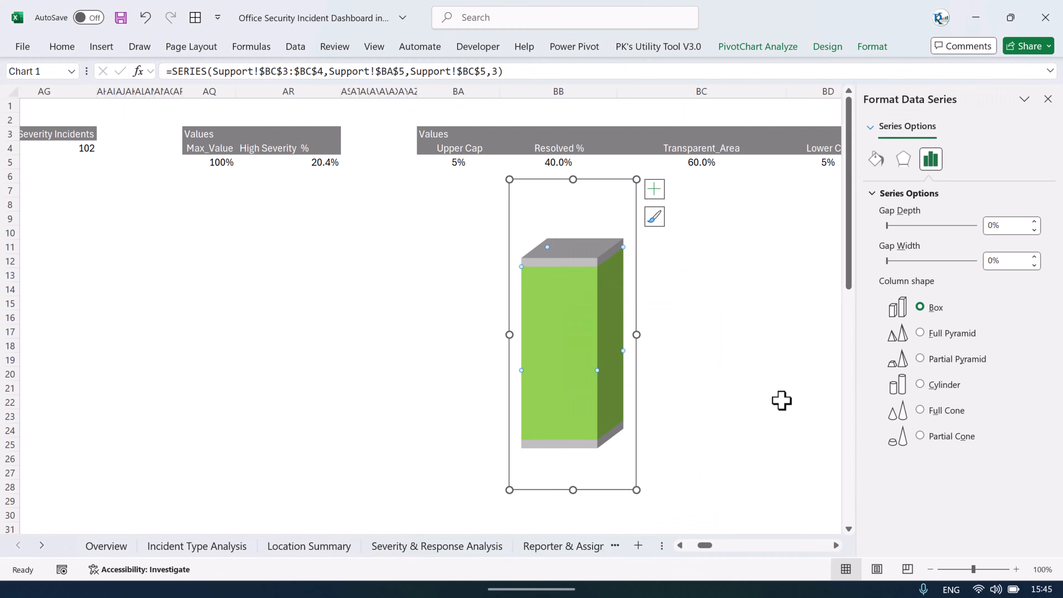
click(876, 158)
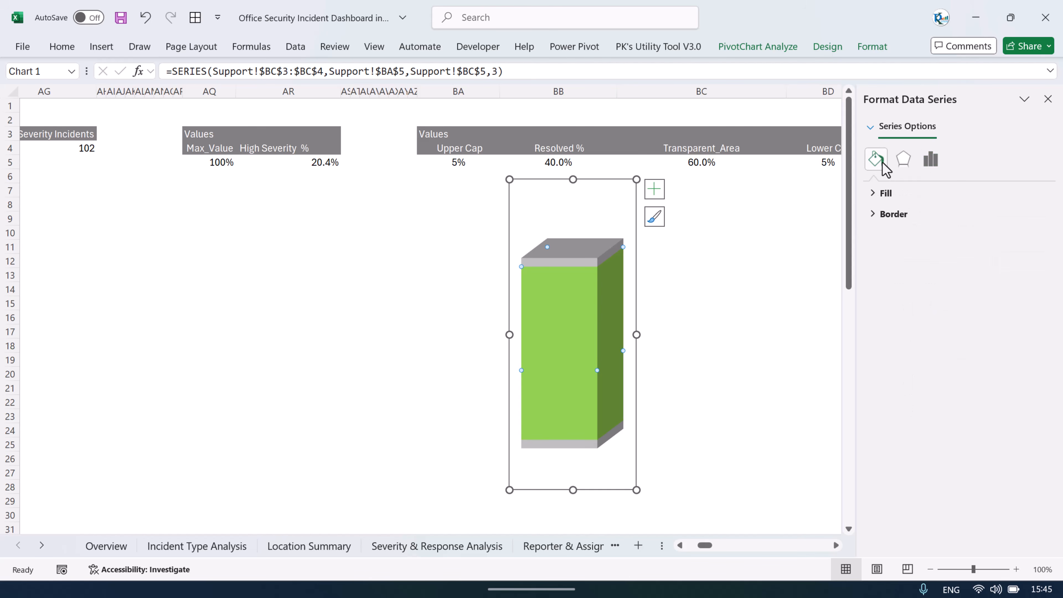
click(886, 193)
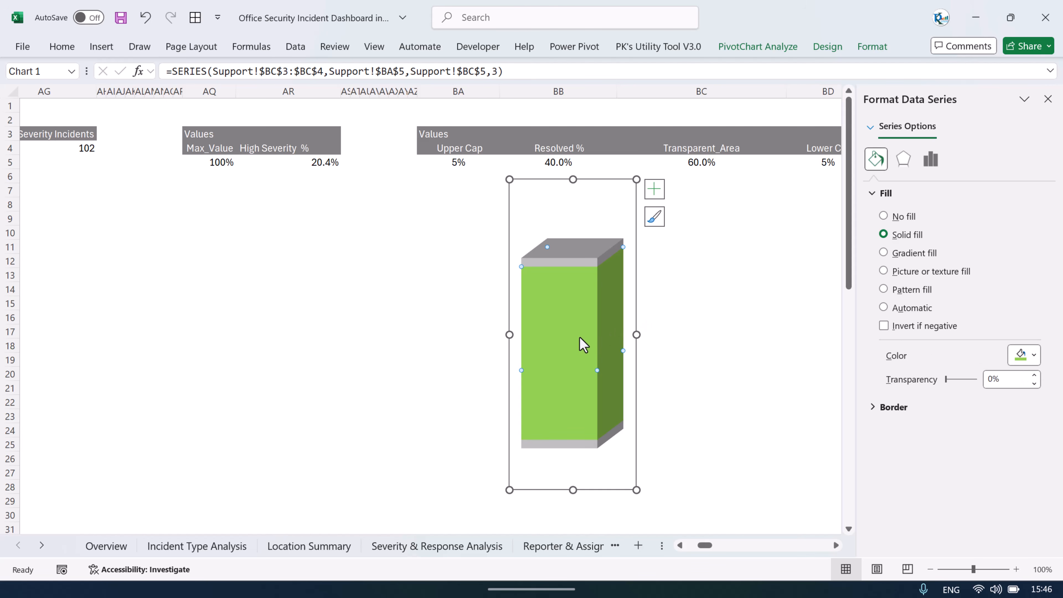
click(1013, 378)
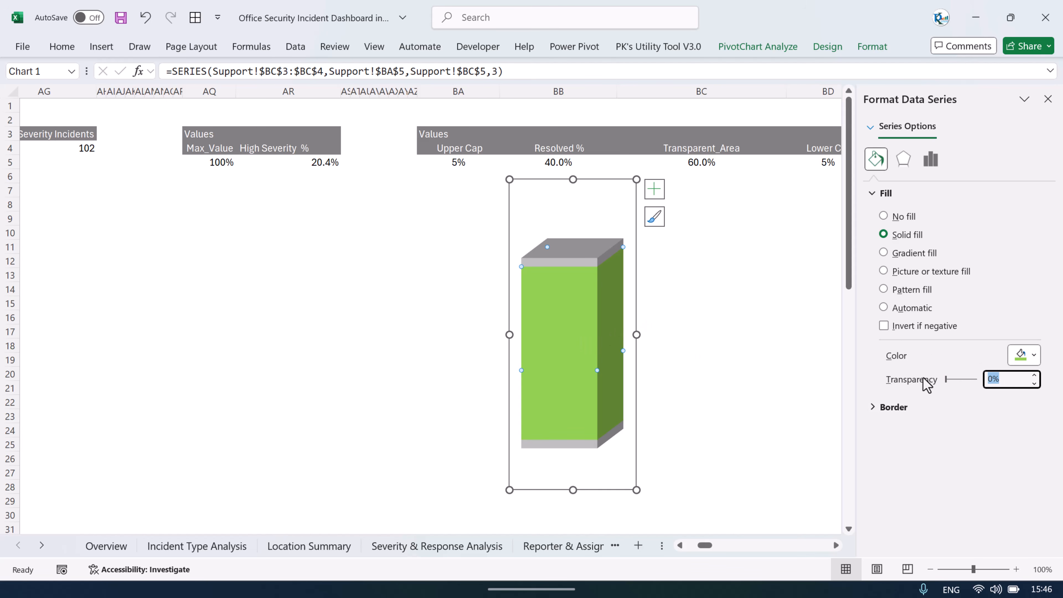
text(85)
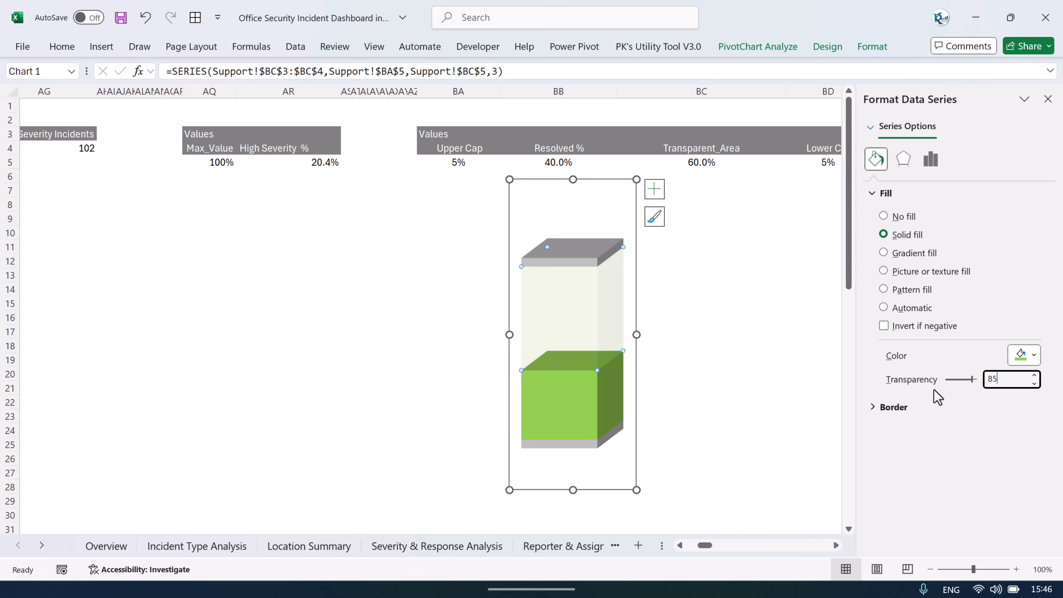
click(730, 247)
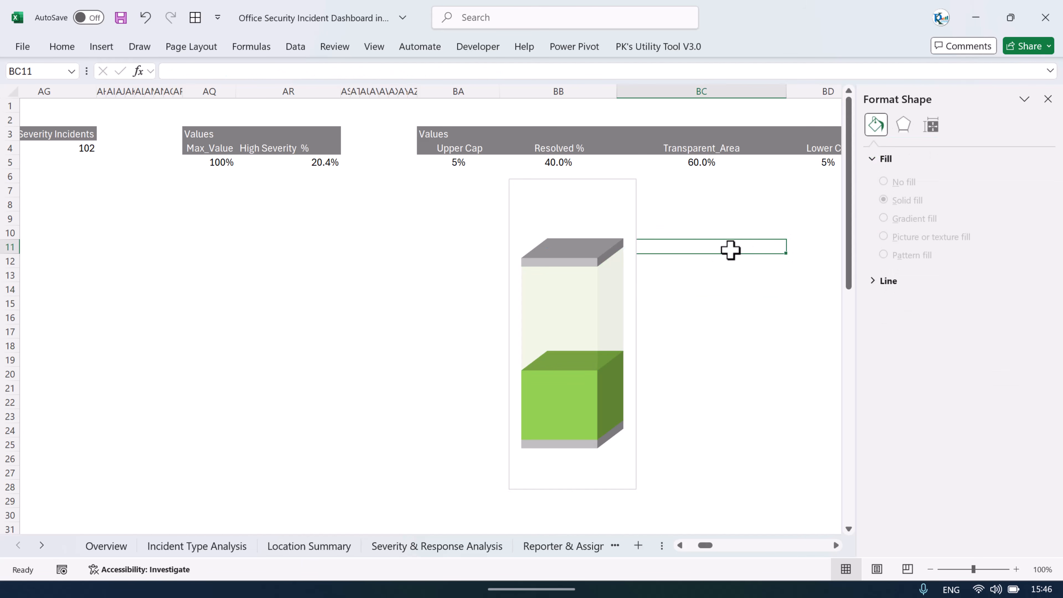
click(1046, 100)
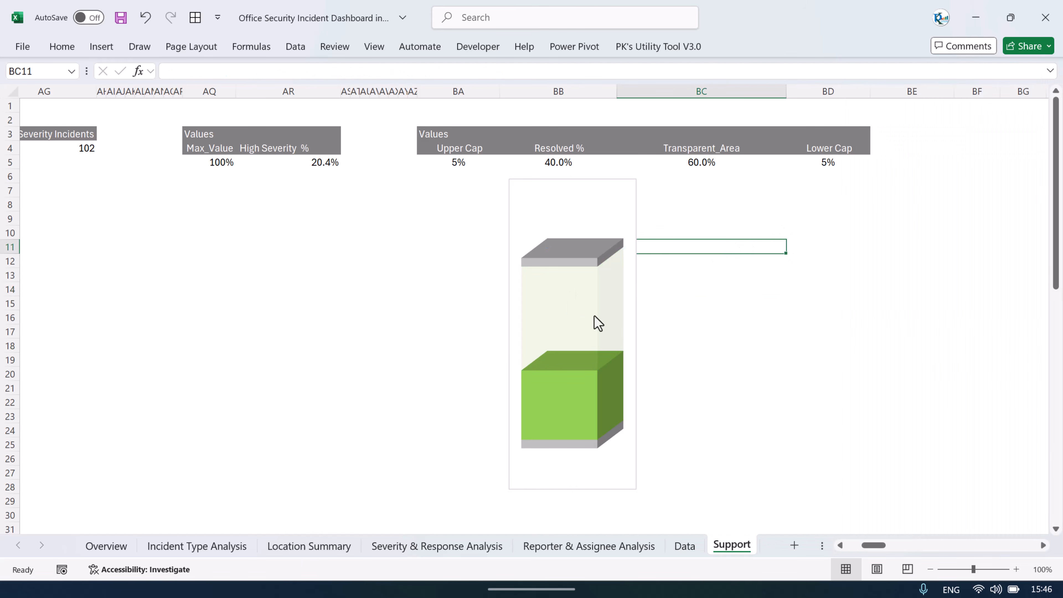
Step: Compare against the finished Resolved % gauge on the Overview sheet, then return to Support
click(107, 545)
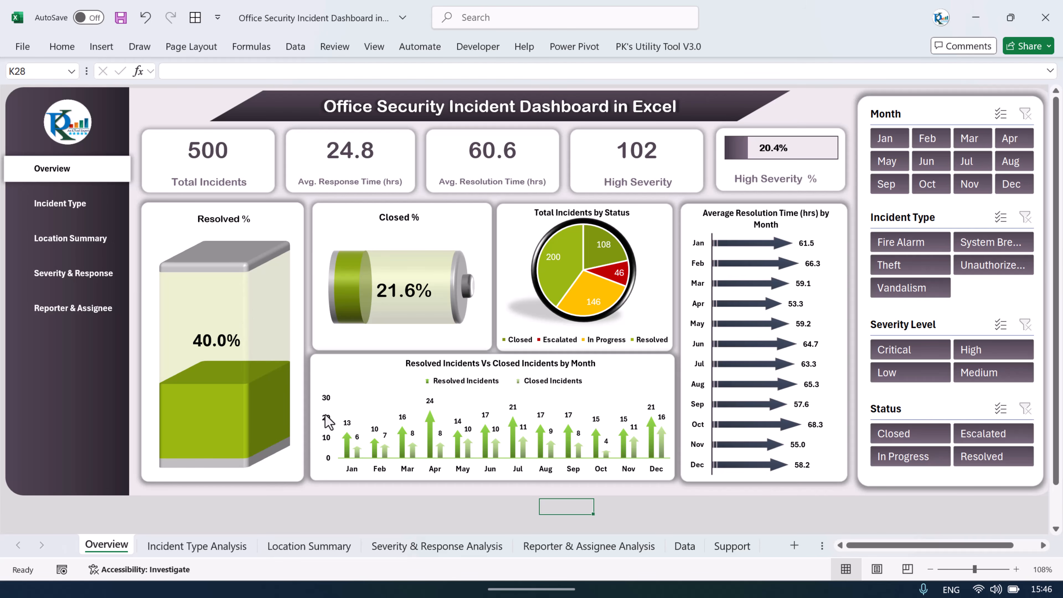
click(731, 545)
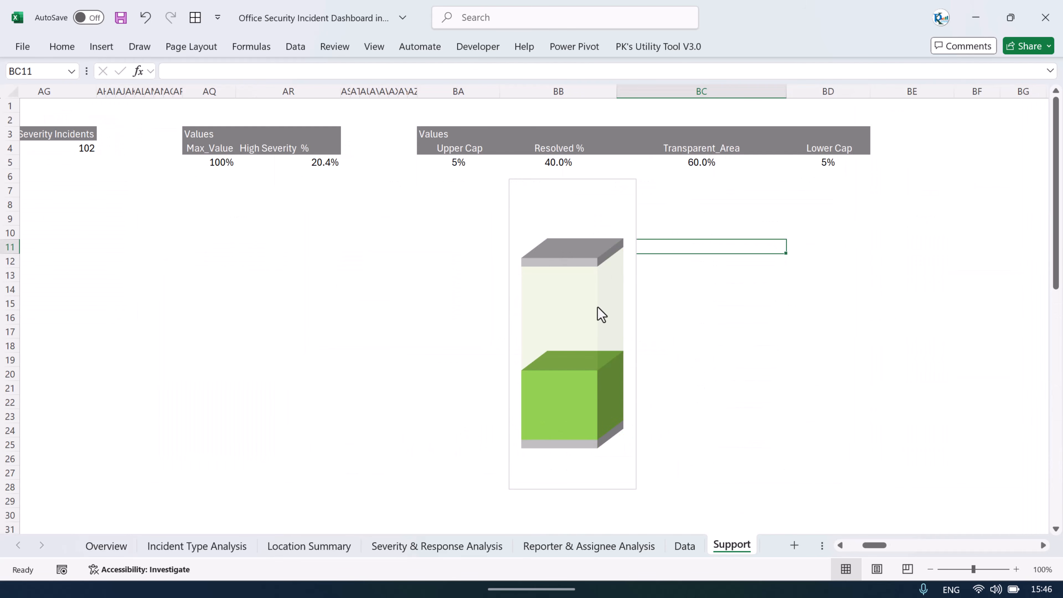
Step: Apply the first preset bevel effect to the top cap piece (Lower Cap series)
click(592, 263)
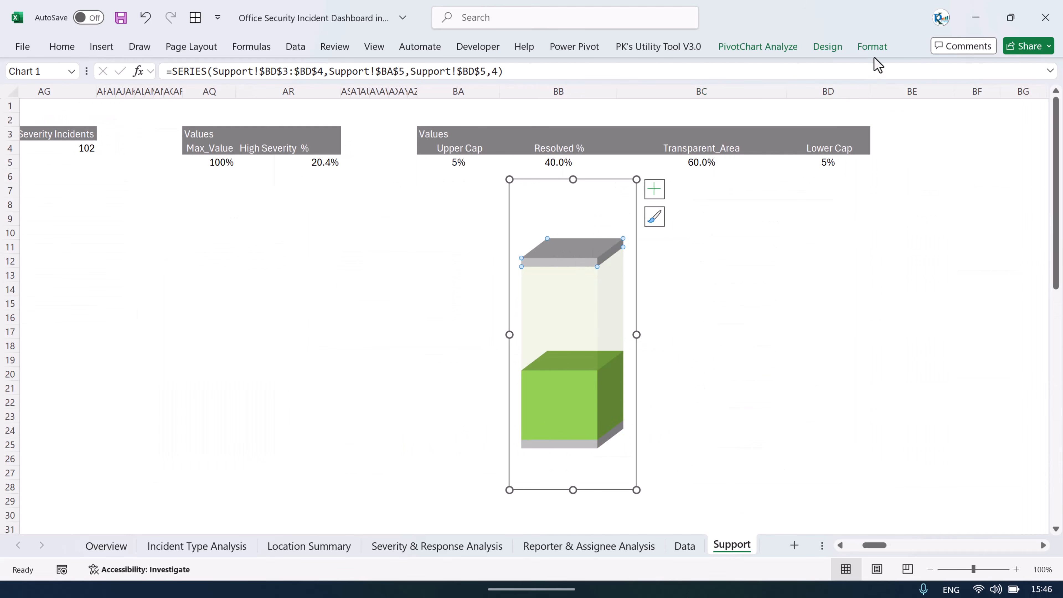
click(872, 47)
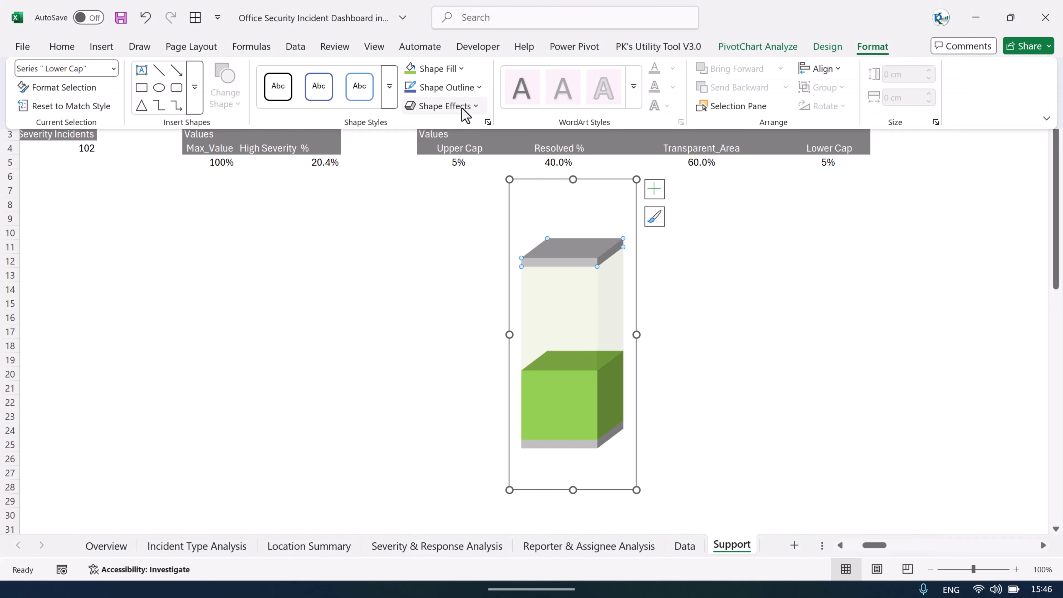
click(474, 110)
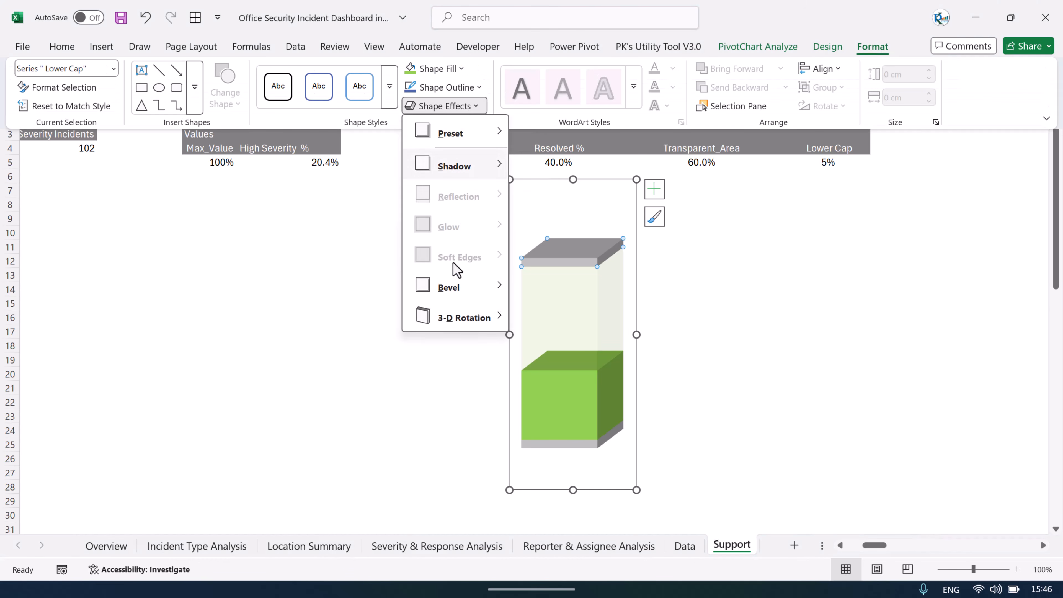
mouse_move(452, 289)
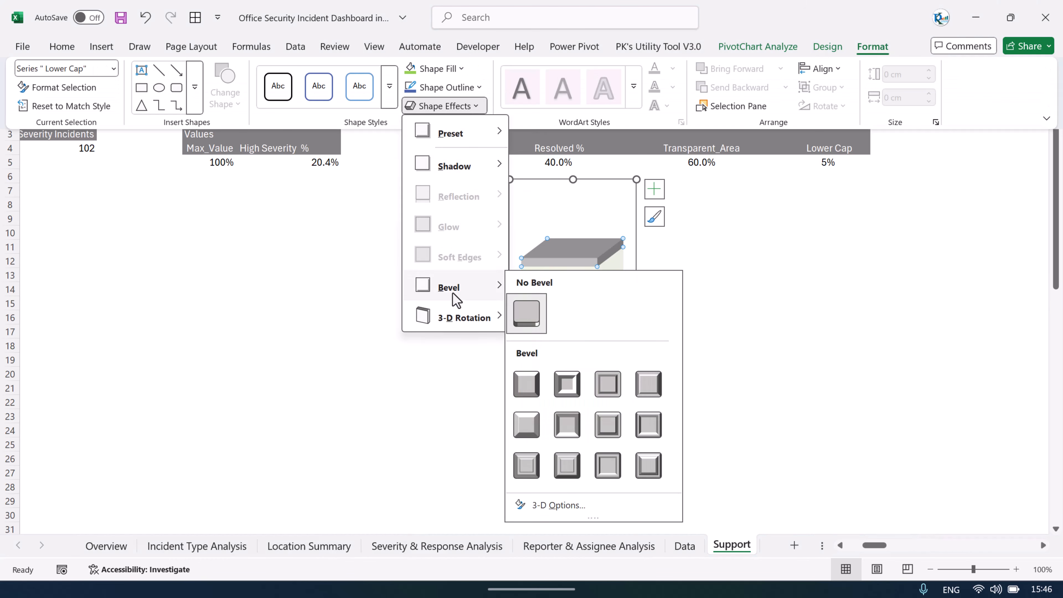
click(537, 386)
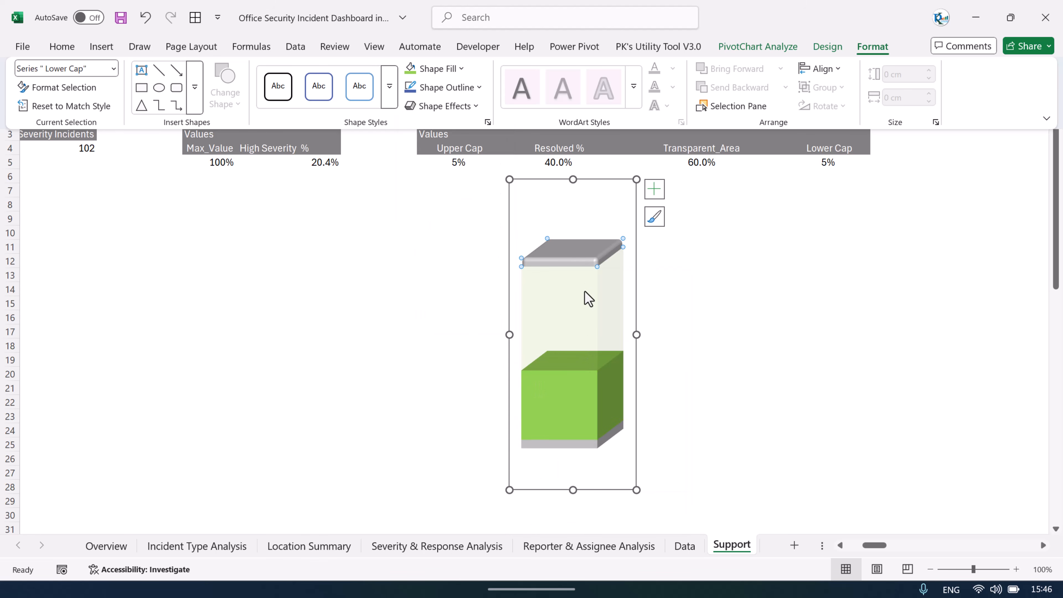
Step: Give the Transparent_Area series a preset top bevel in its 3-D Format settings
right_click(583, 310)
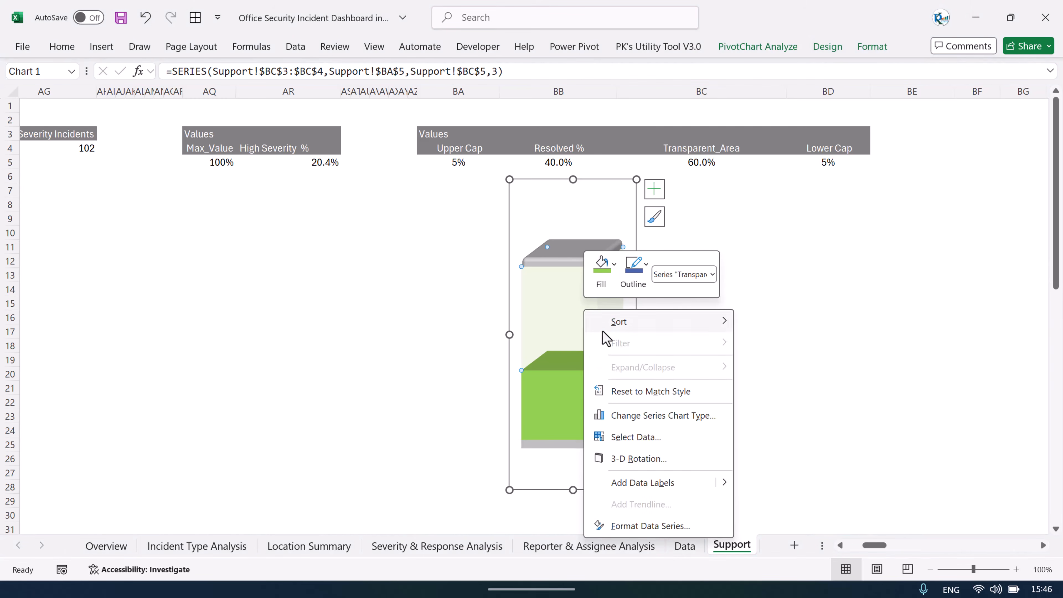
click(648, 525)
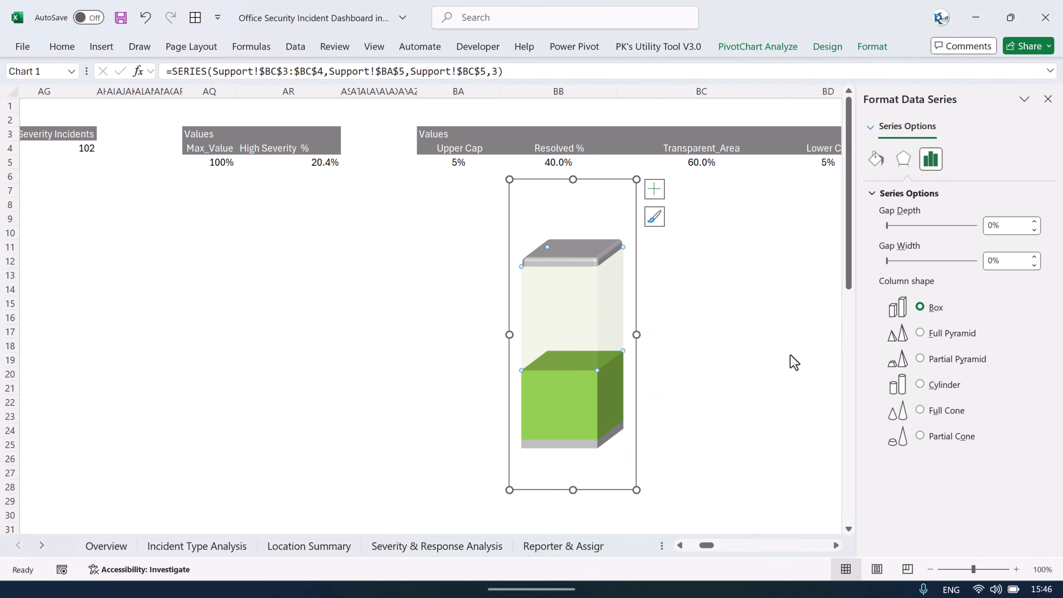
click(905, 167)
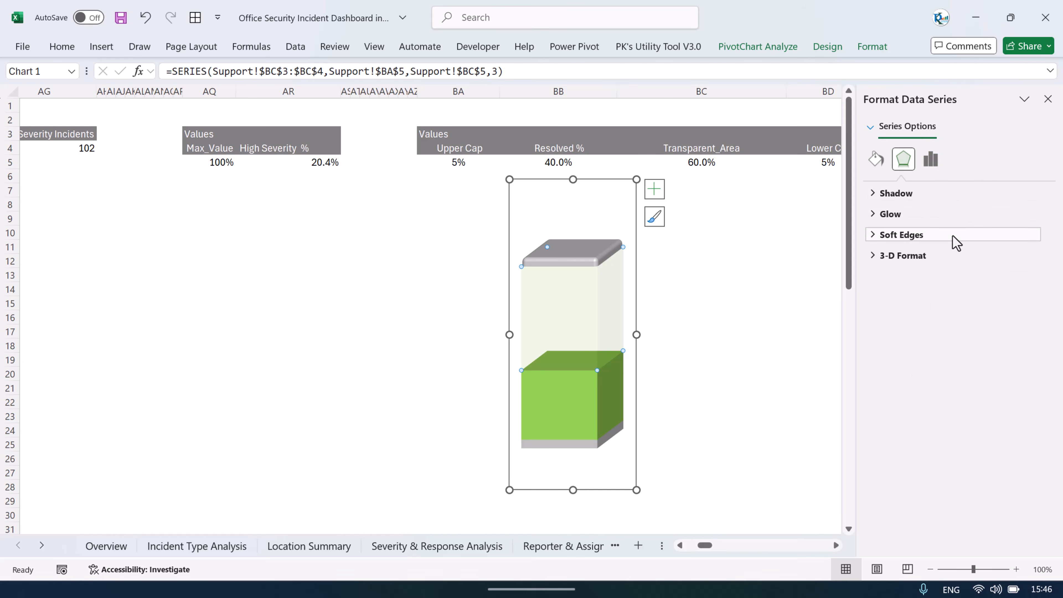
click(911, 258)
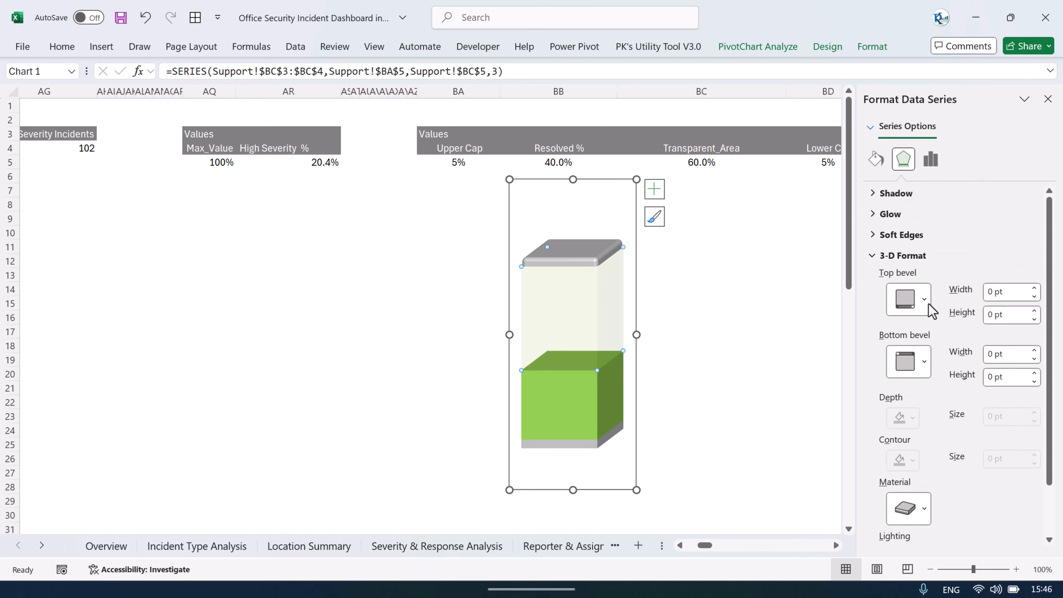
click(914, 298)
click(910, 434)
Step: Give the Resolved % series the same preset top bevel, 6 pt wide and high
click(584, 403)
click(921, 299)
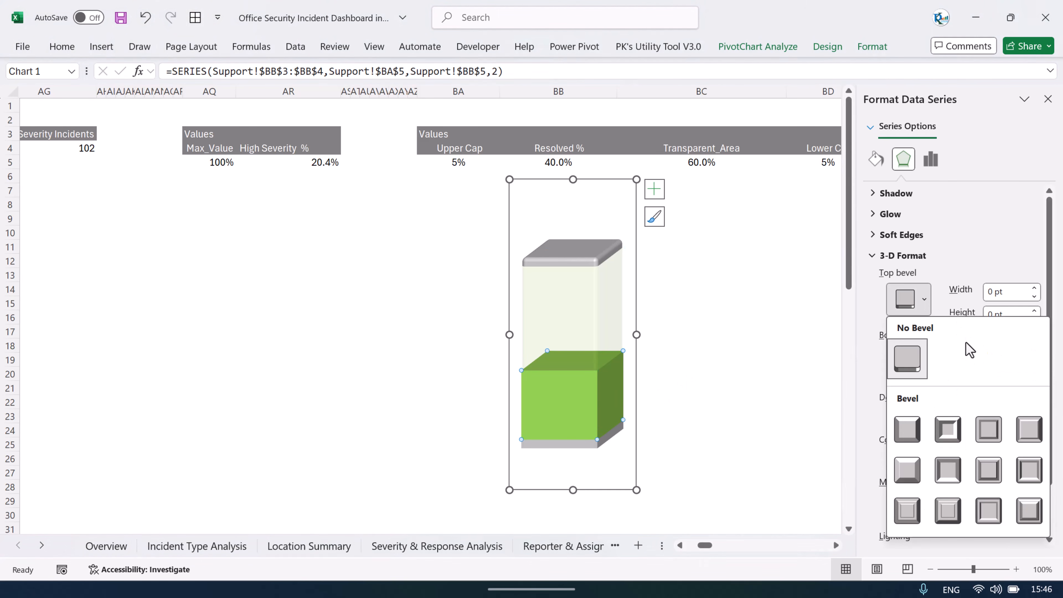
click(908, 434)
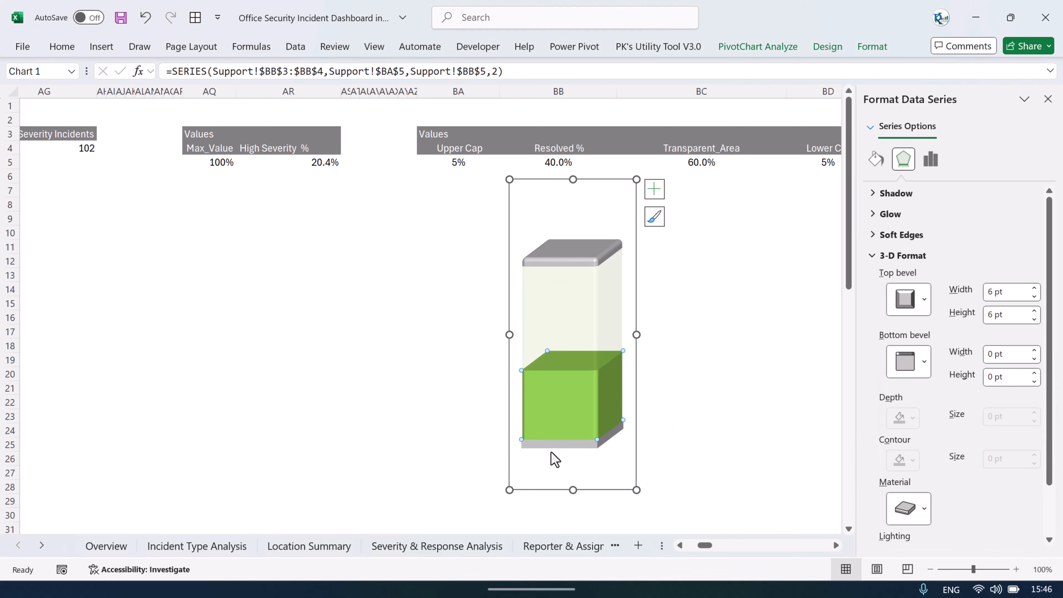
click(906, 299)
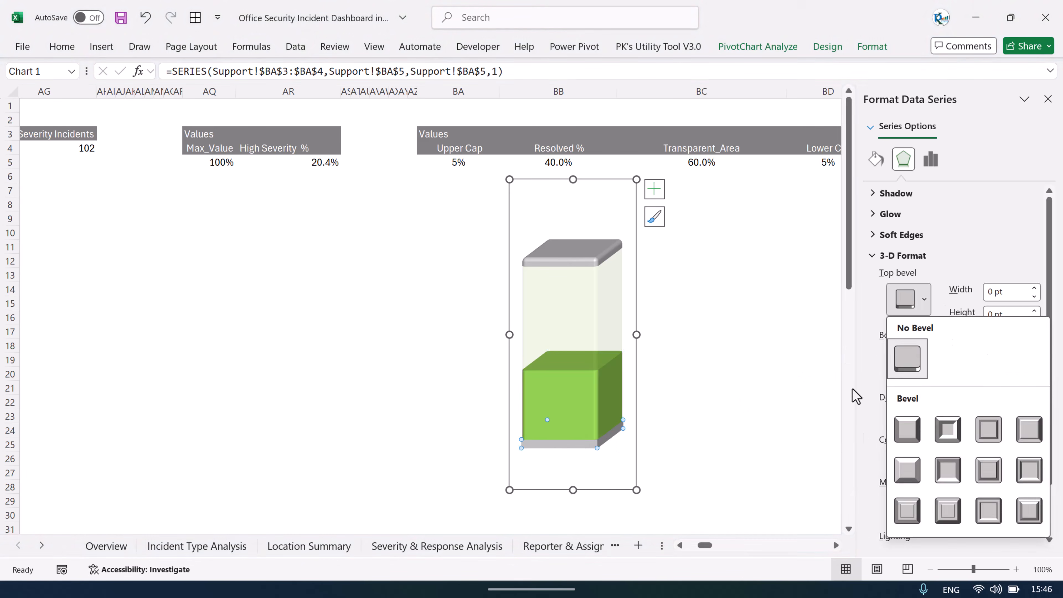
click(716, 377)
click(743, 319)
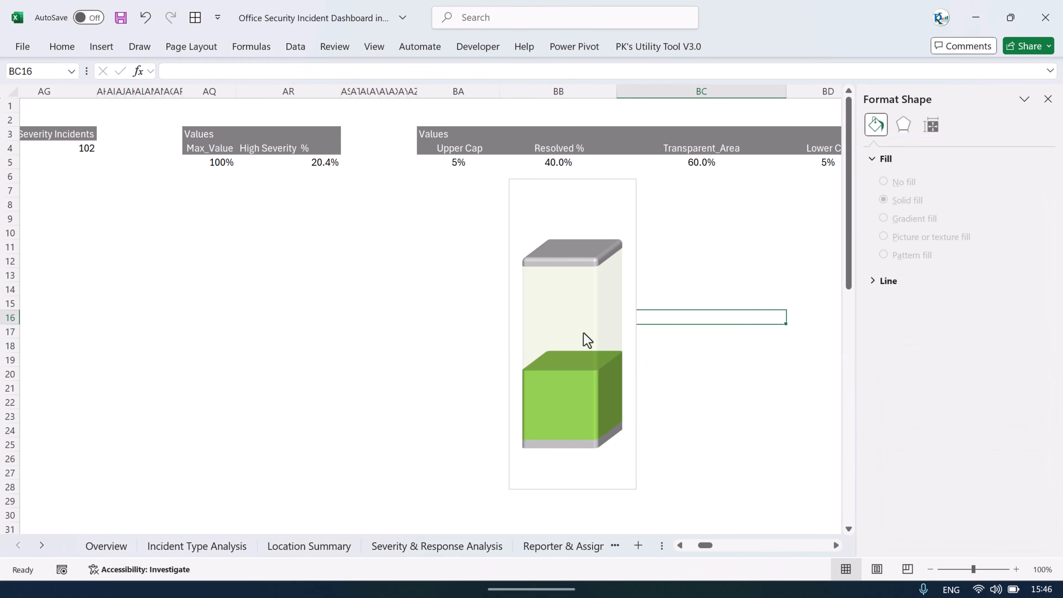
Step: Move the gauge chart slightly to the left
drag(636, 229, 553, 234)
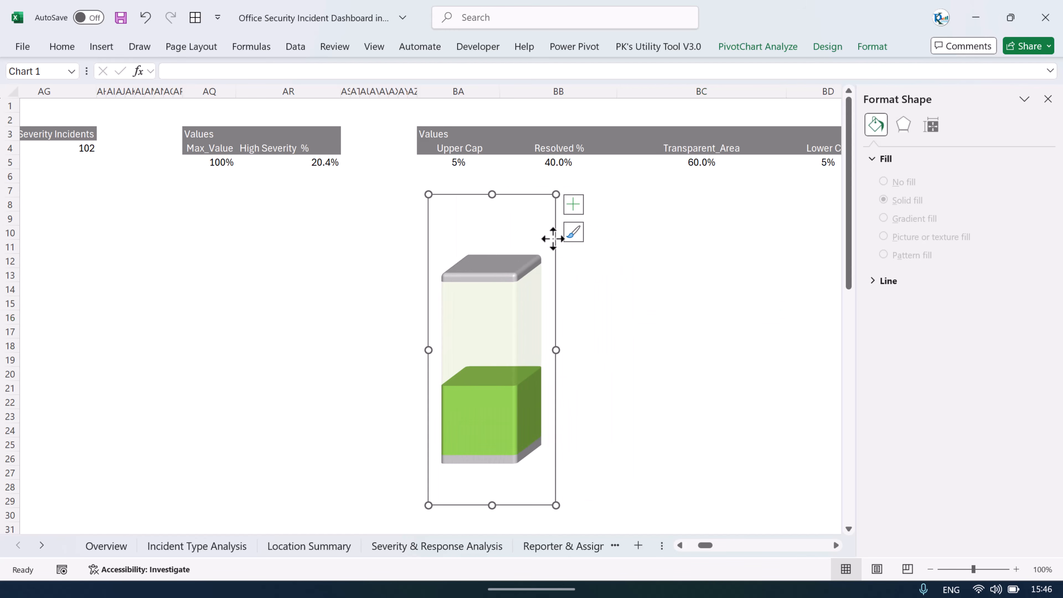
Step: Insert a text box inside the empty gauge area and link it to cell BB5 (Resolved %)
click(99, 47)
click(958, 106)
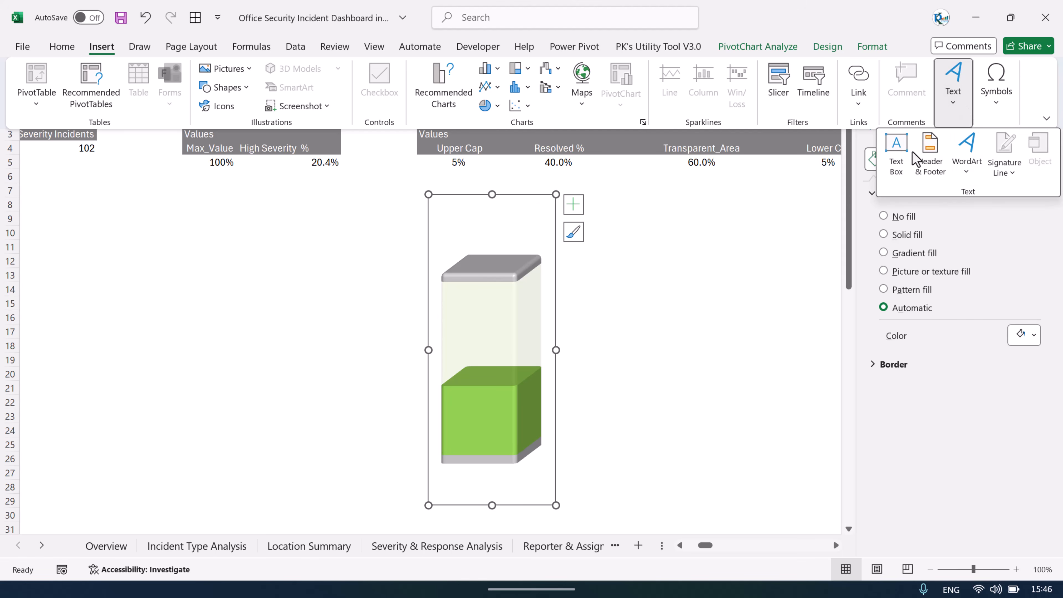
click(893, 155)
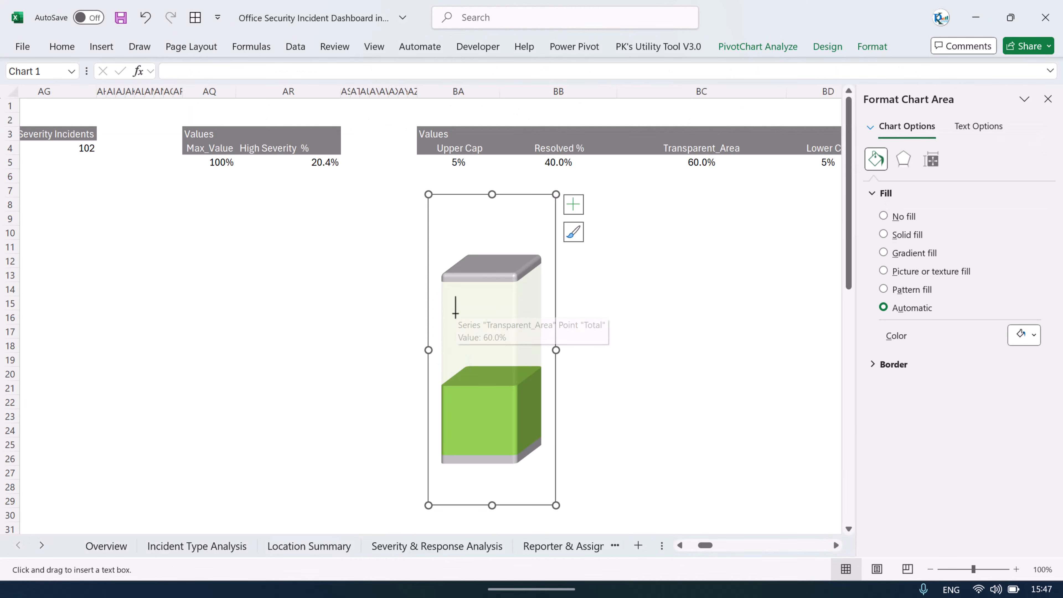
drag(454, 313, 521, 340)
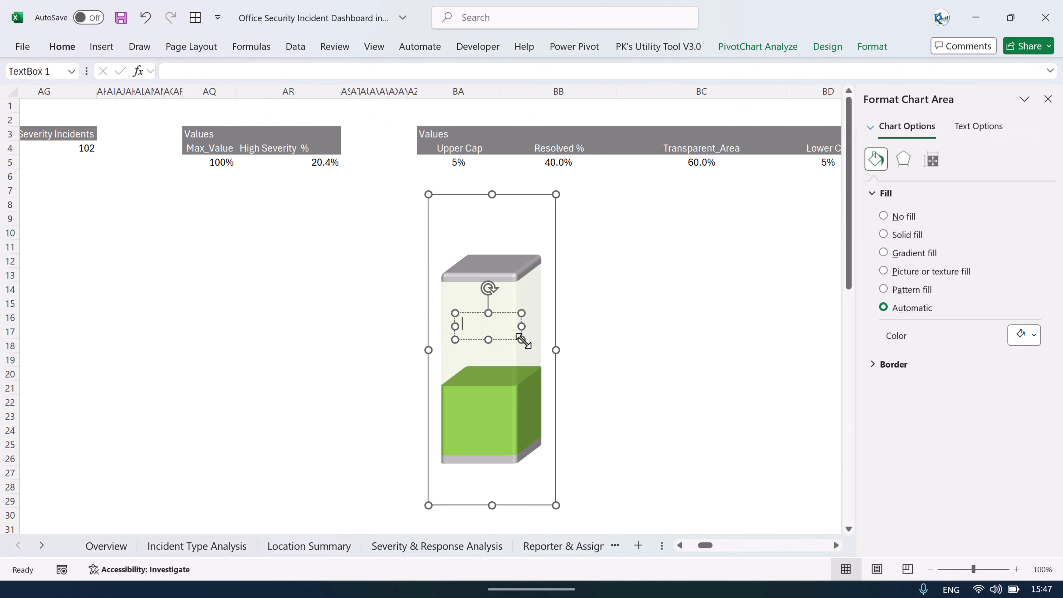
click(504, 339)
click(347, 72)
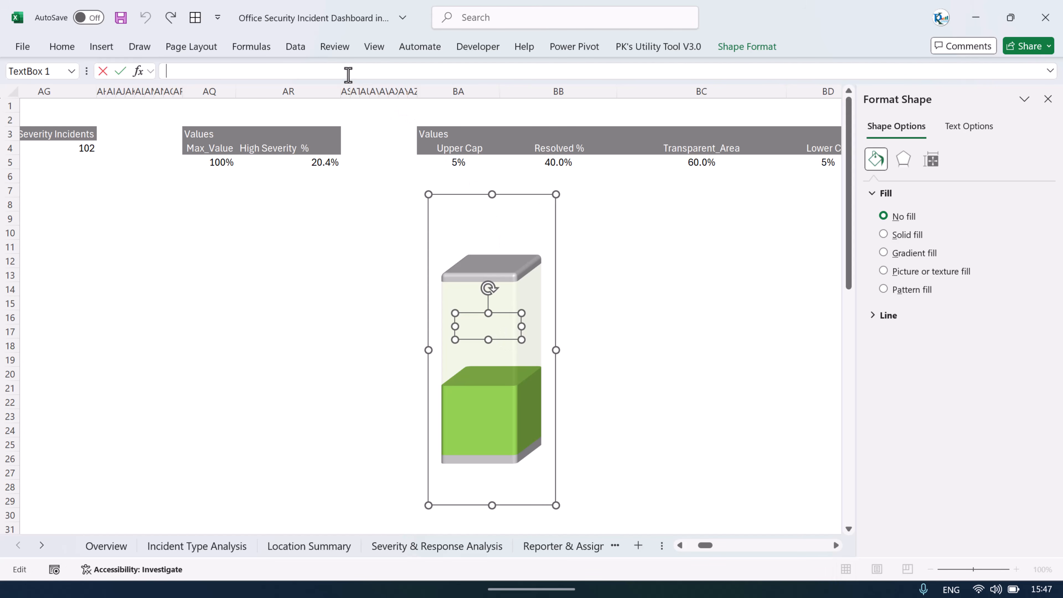
text(=)
click(574, 166)
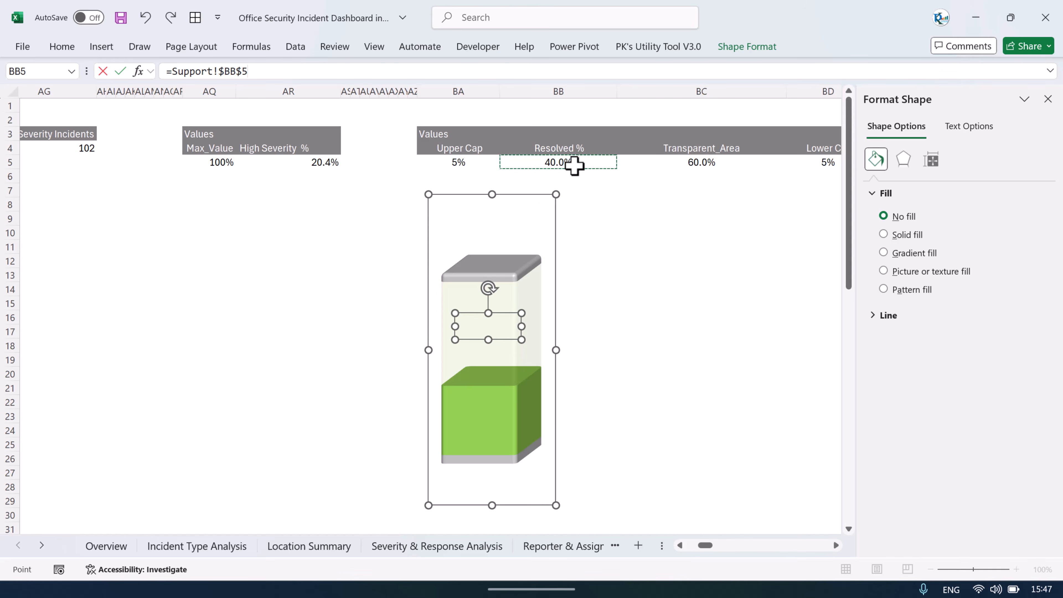
key(Return)
Step: Center the text box label horizontally and vertically, set its font size to 14, and make it bold
click(68, 49)
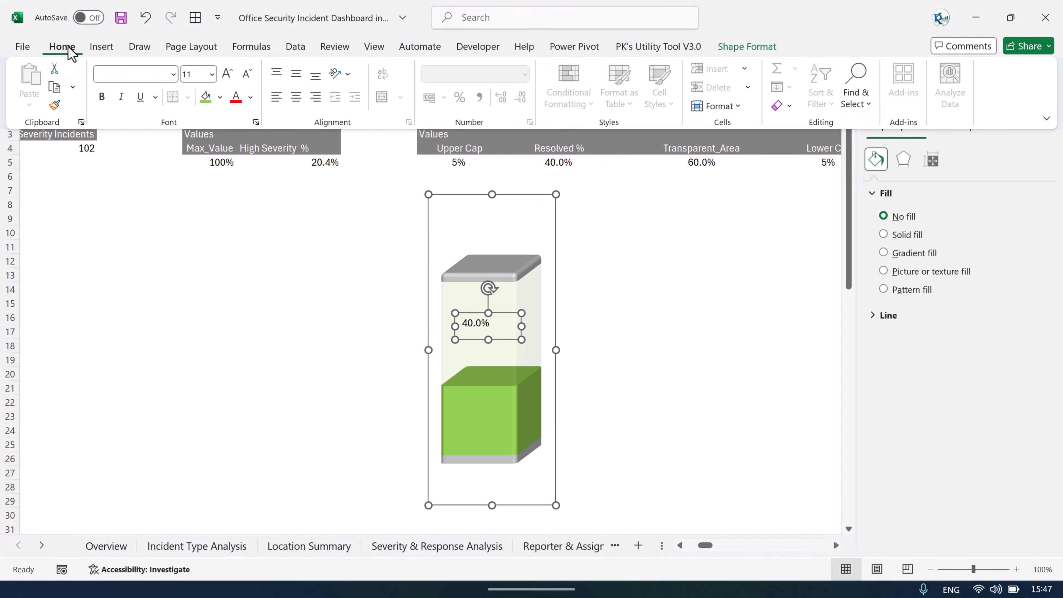
click(300, 99)
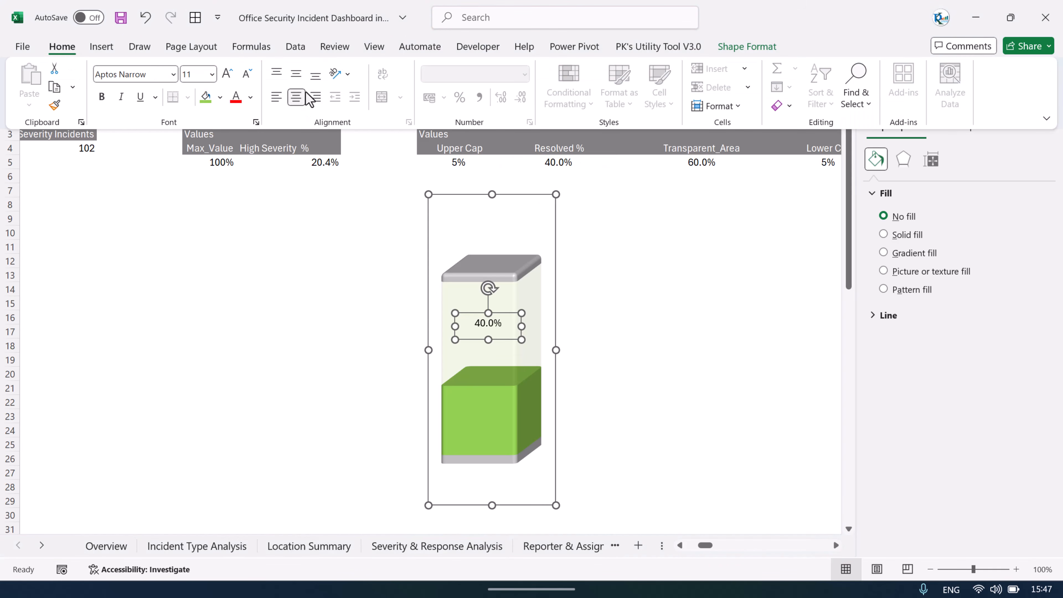
click(300, 76)
click(228, 74)
click(228, 74)
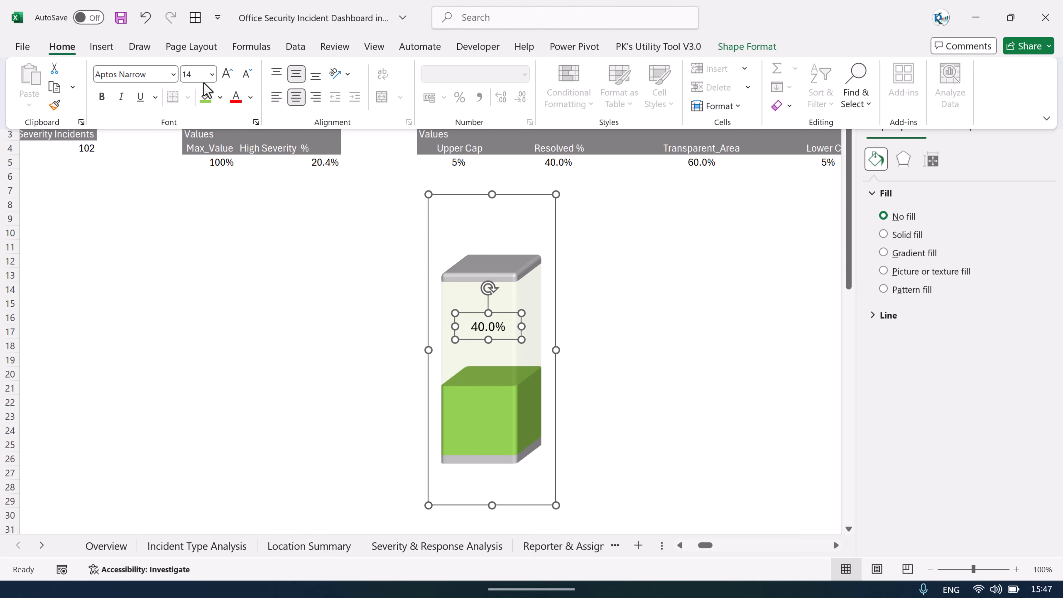
click(102, 97)
click(665, 274)
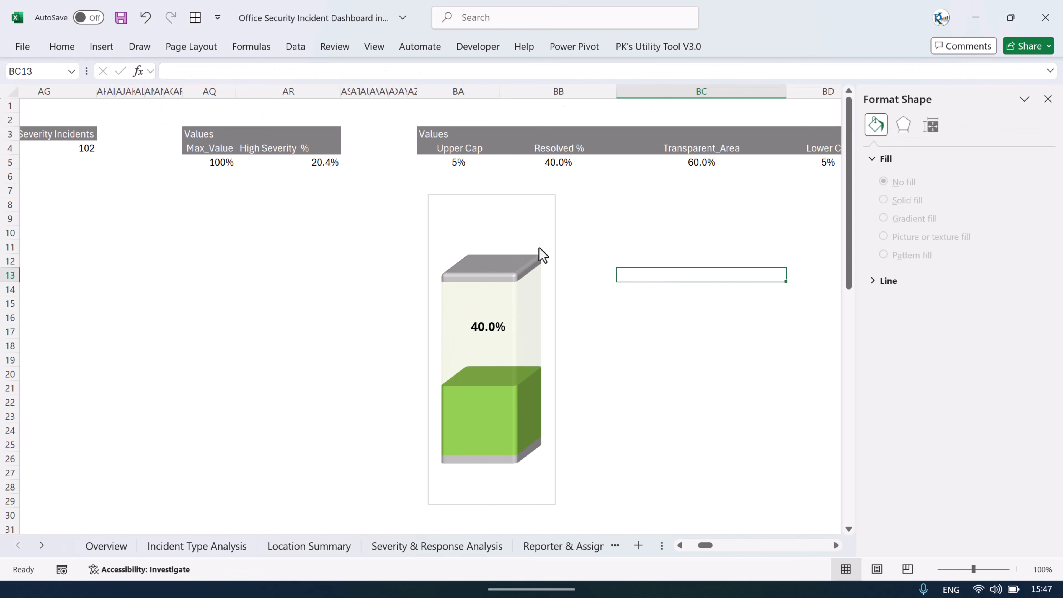
Step: Add a chart title to the gauge chart and rename it Resolved %
click(554, 237)
click(573, 204)
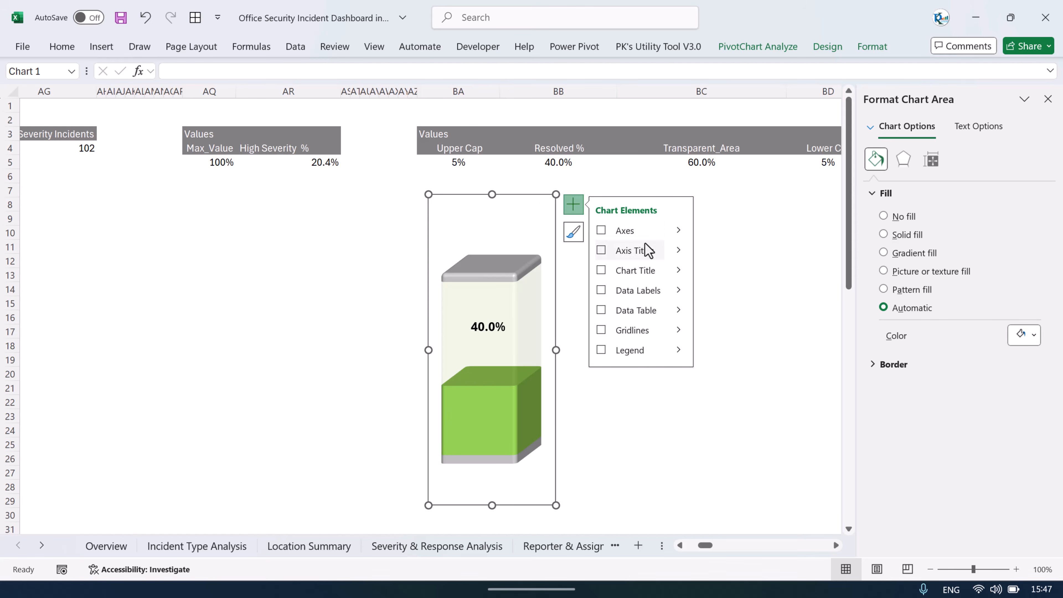
click(601, 270)
click(498, 209)
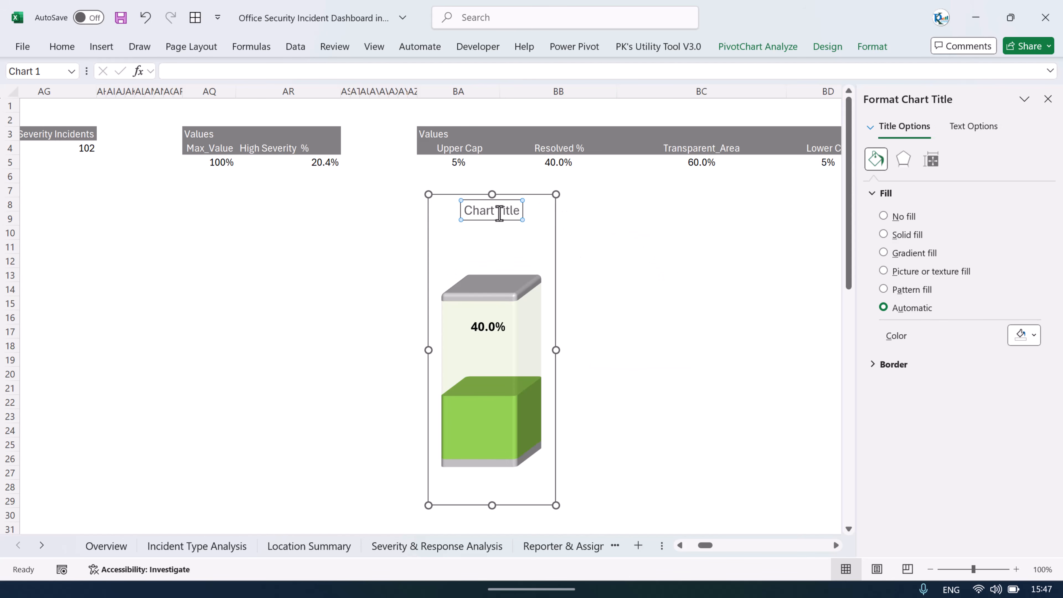
key(ctrl+a)
text(Re)
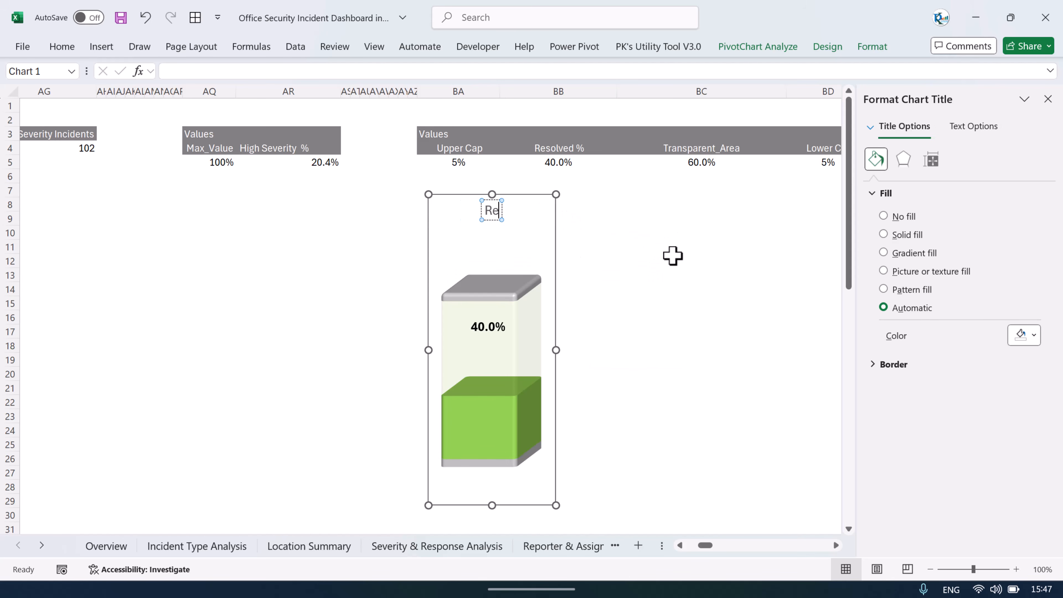
text(solved %)
click(672, 258)
Step: Resize the gauge's plot area so it stretches to fill more of the chart height and width
click(531, 260)
click(542, 354)
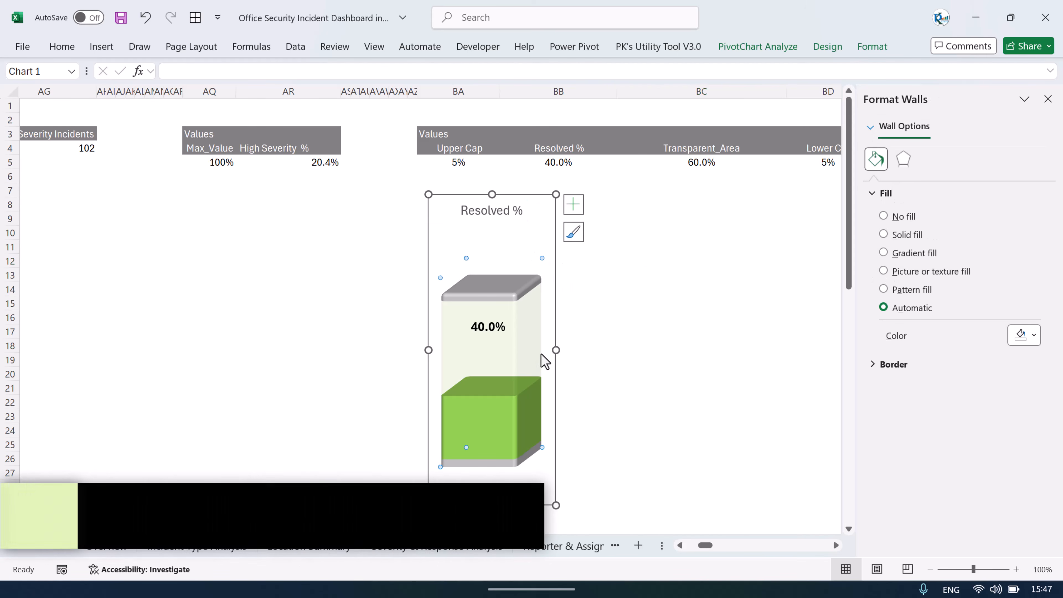
click(543, 351)
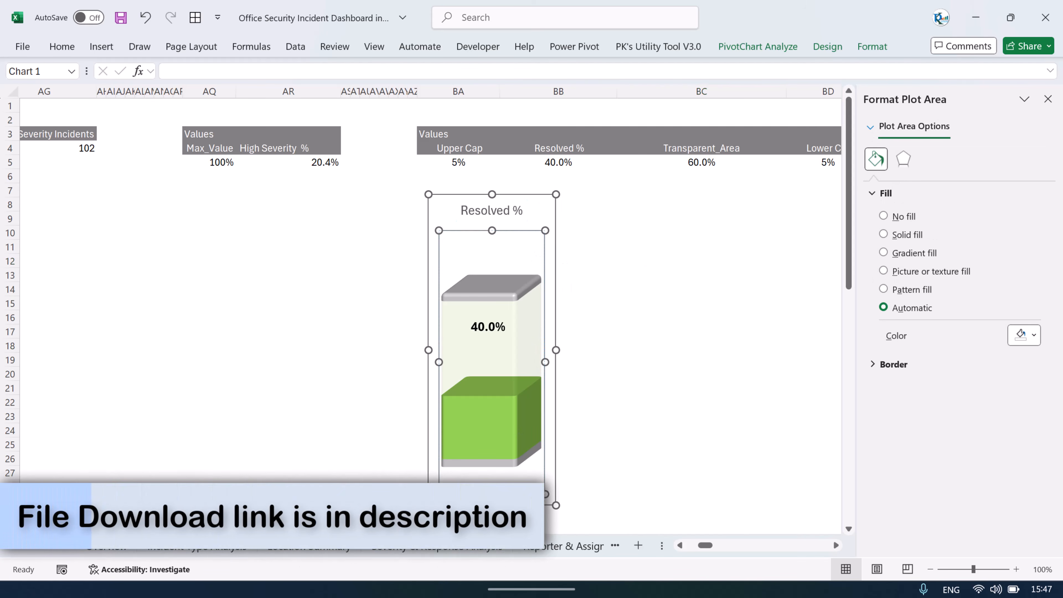
drag(491, 494, 491, 505)
drag(491, 230, 494, 192)
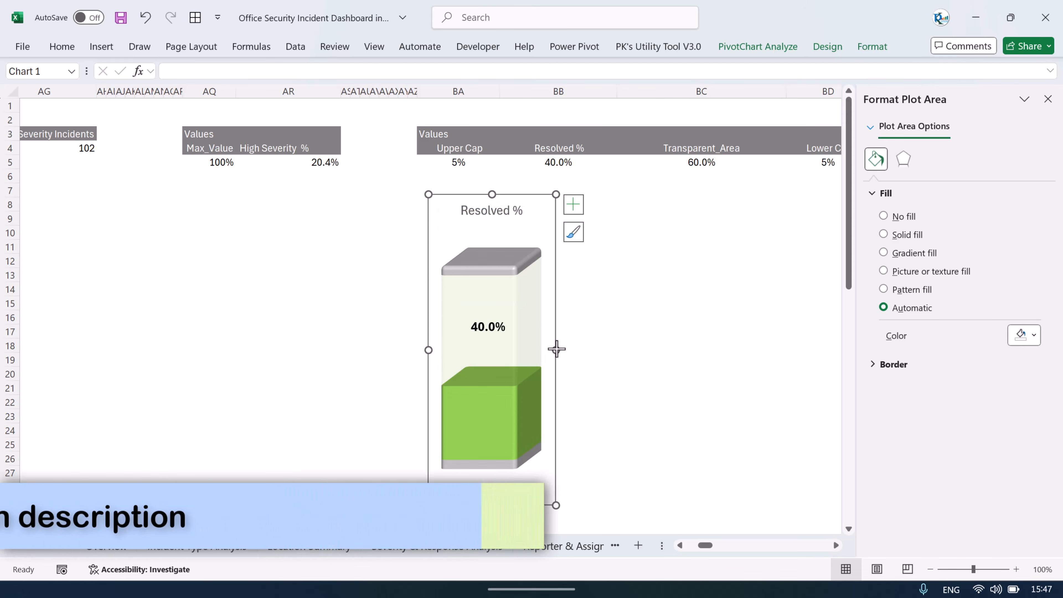
drag(556, 349, 562, 370)
click(619, 333)
Step: Review the gauge on the Overview dashboard and return to the Support sheet
click(128, 540)
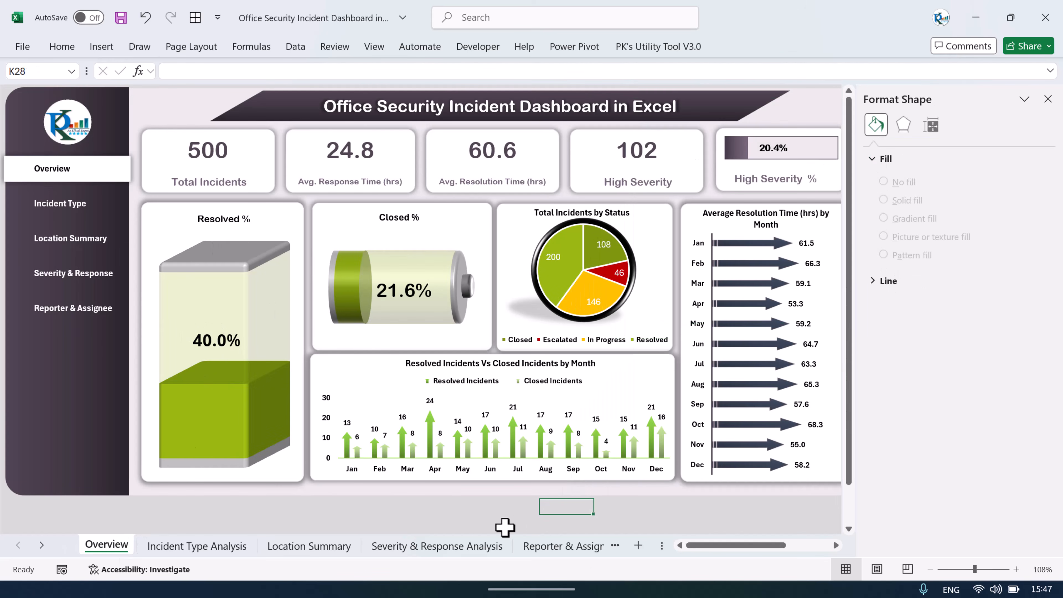
drag(665, 547, 841, 546)
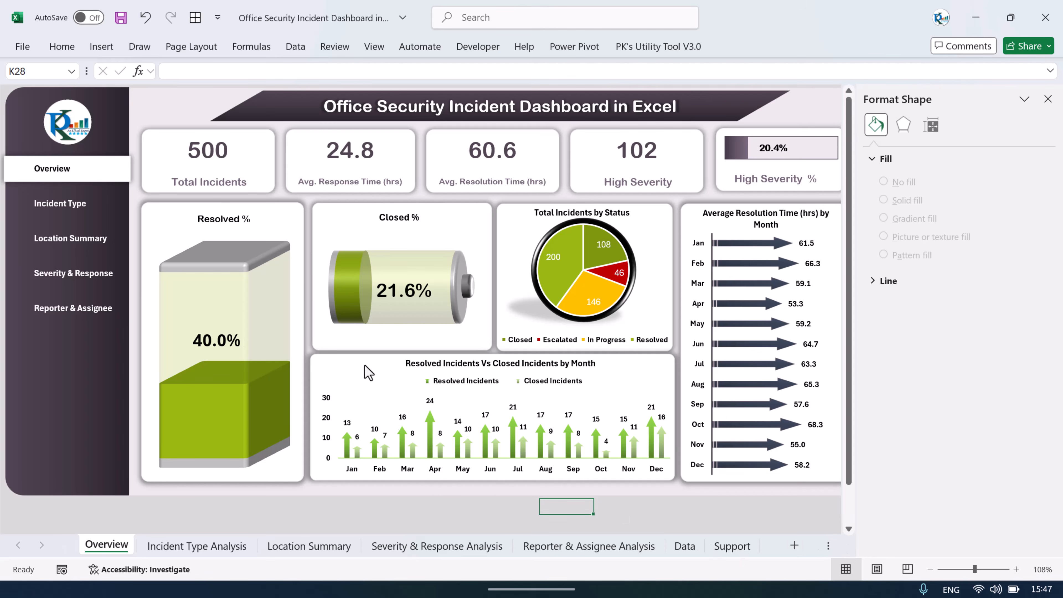
click(731, 546)
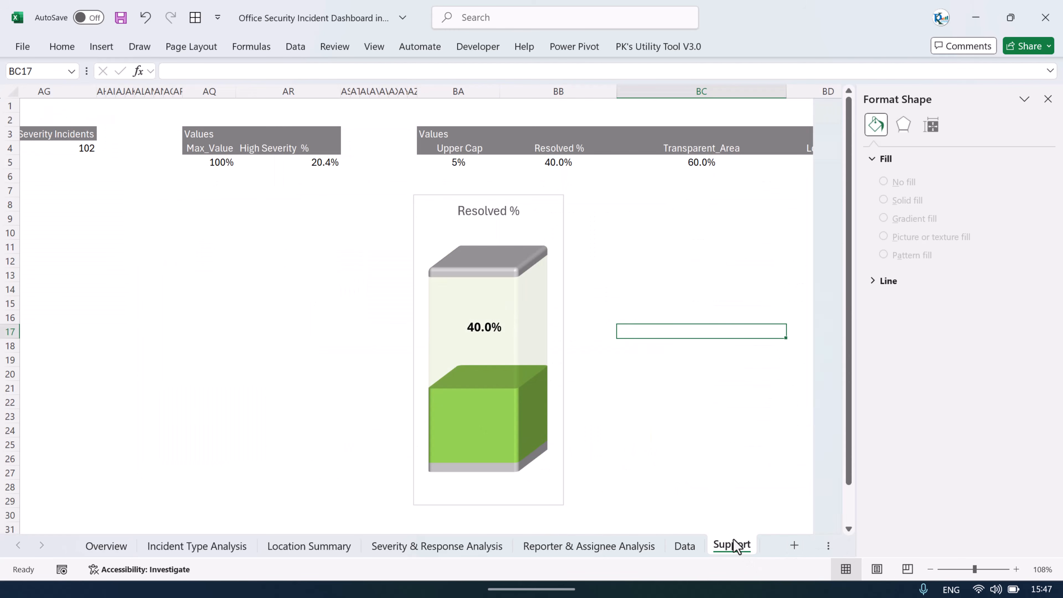
Step: Insert a Location slicer for the gauge's pivot table and place it beside the gauge chart
click(562, 260)
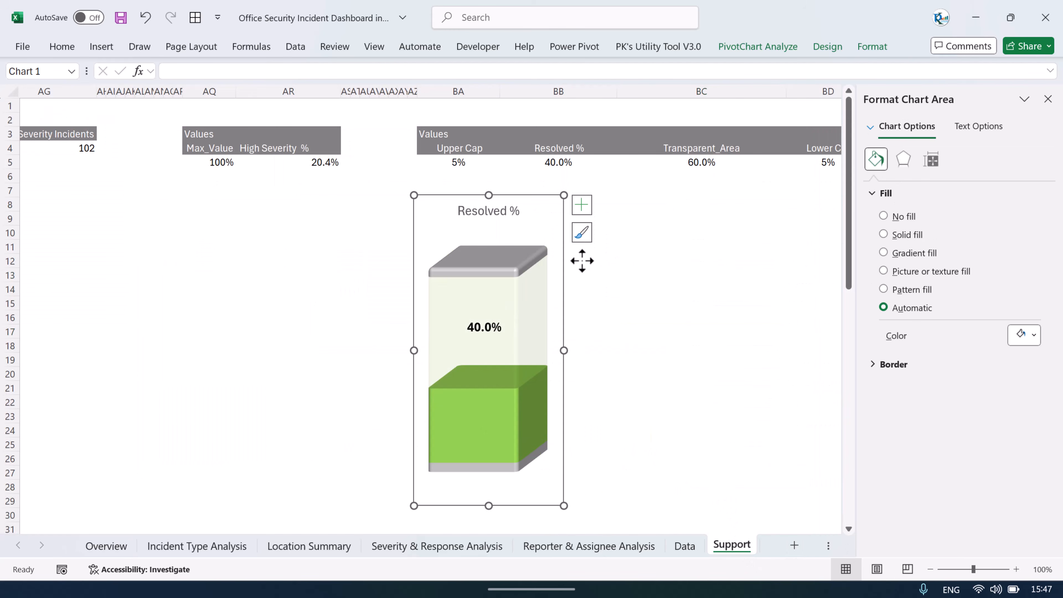
click(465, 162)
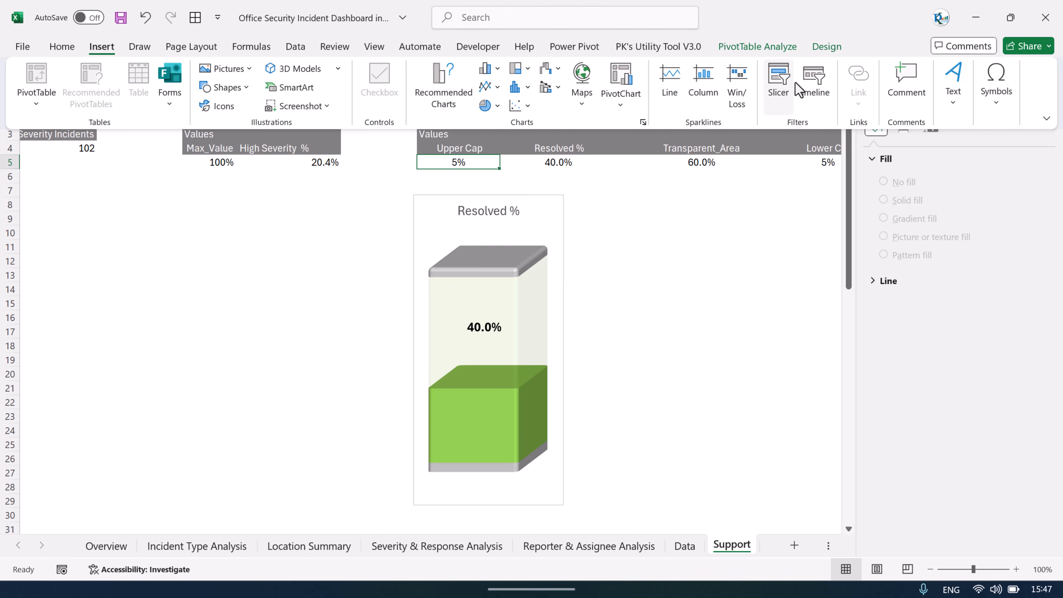
click(779, 79)
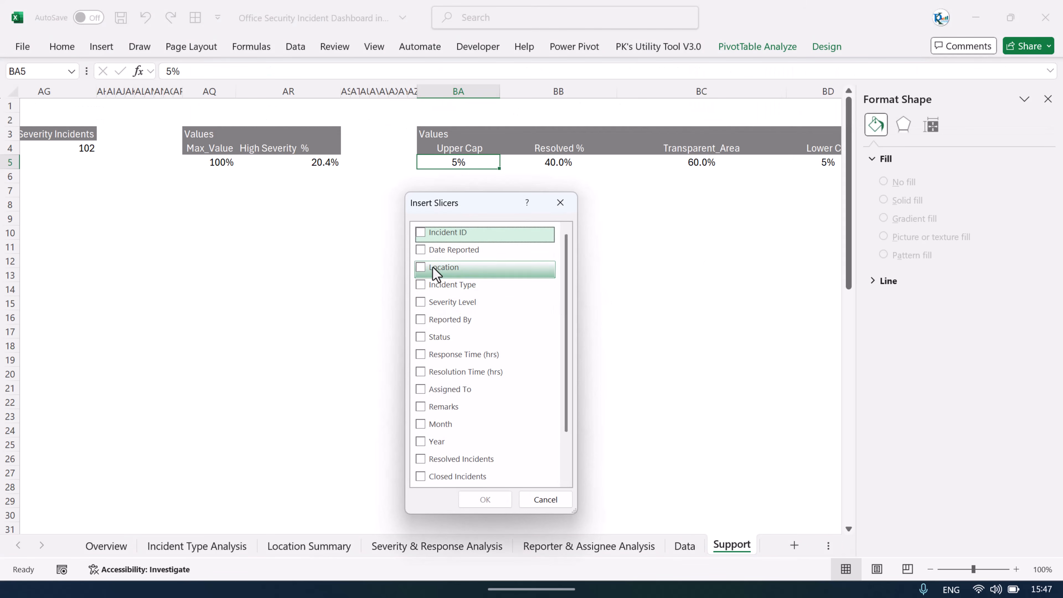
click(422, 267)
click(486, 499)
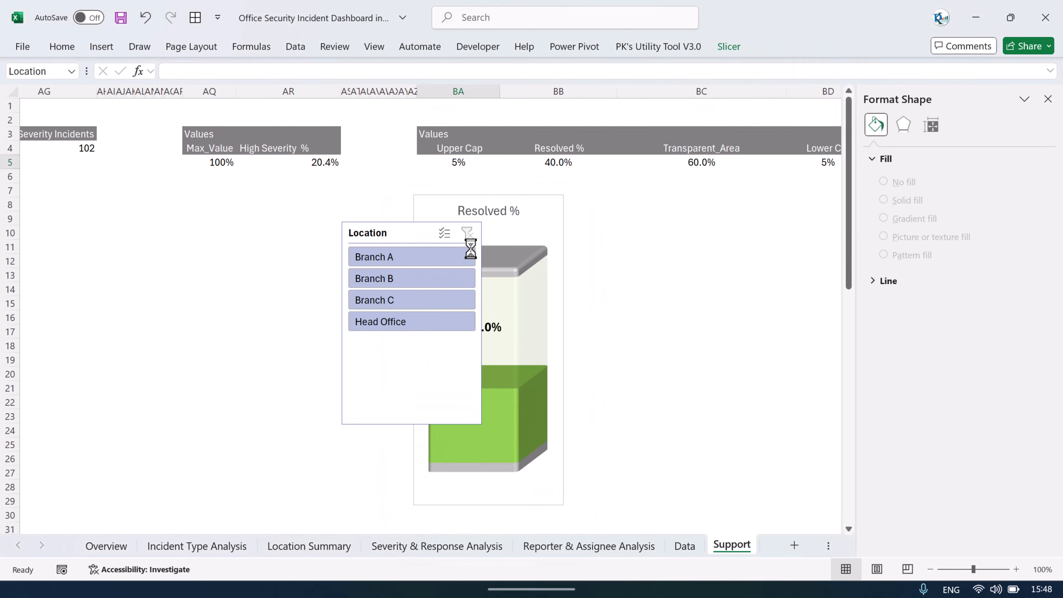
drag(382, 228, 680, 215)
click(795, 285)
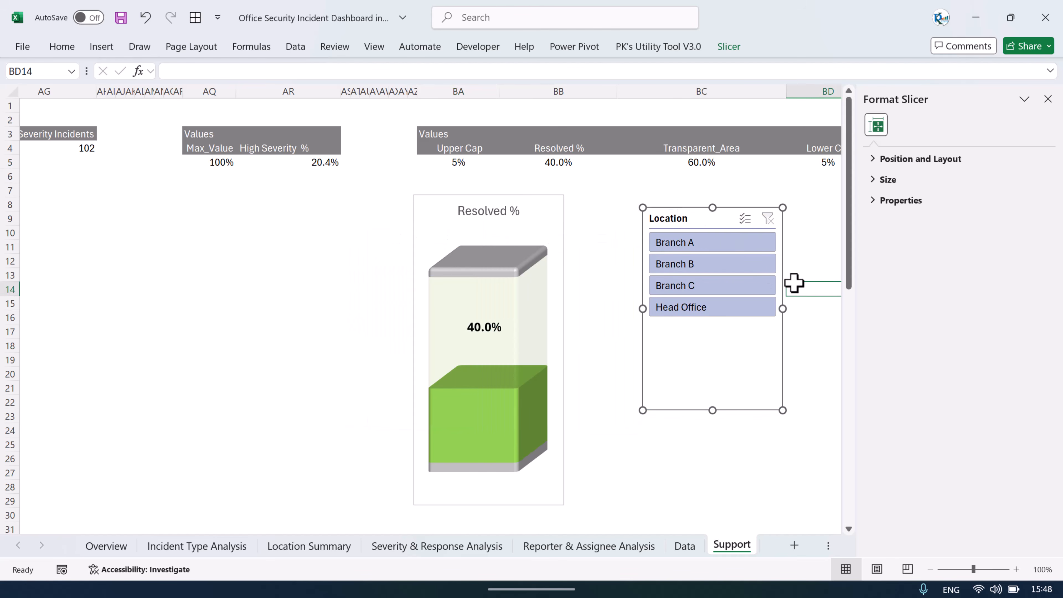
Step: Test the Location slicer by filtering each branch and Head Office, then clear the filter
click(721, 243)
click(706, 268)
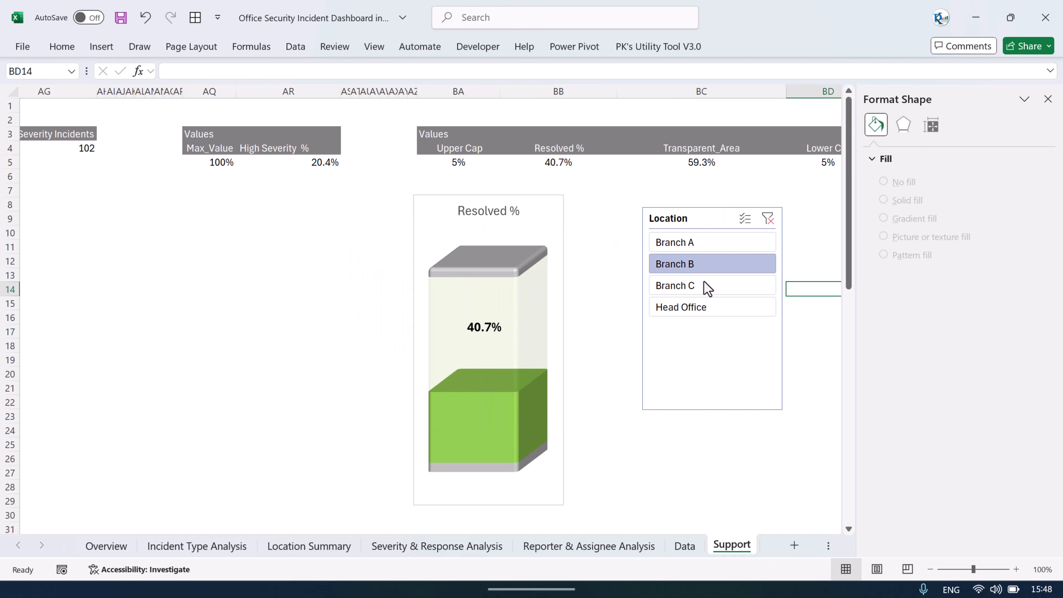
click(696, 291)
click(690, 309)
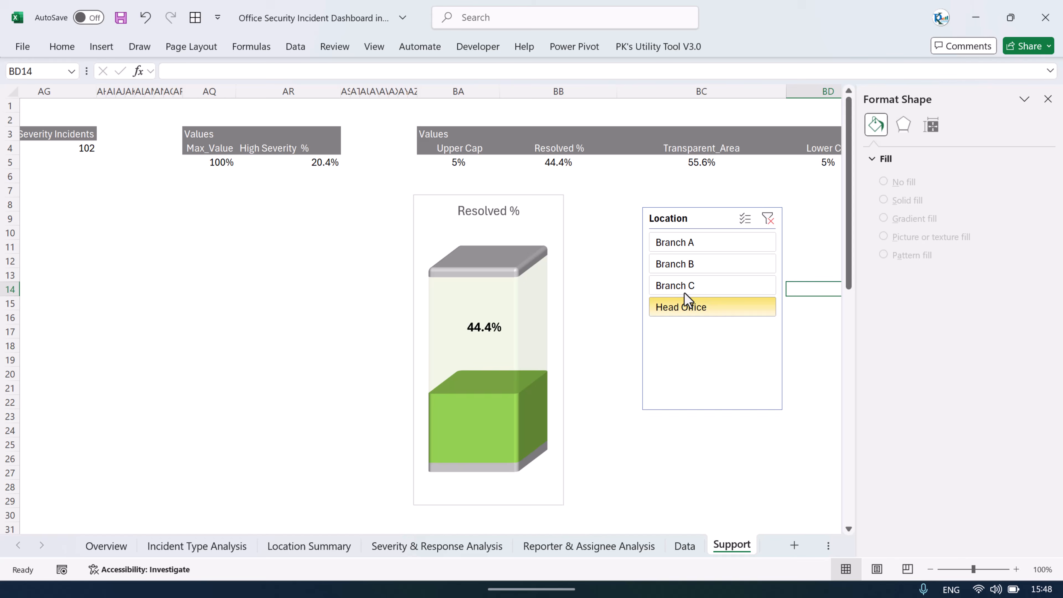
click(685, 276)
click(688, 258)
click(691, 244)
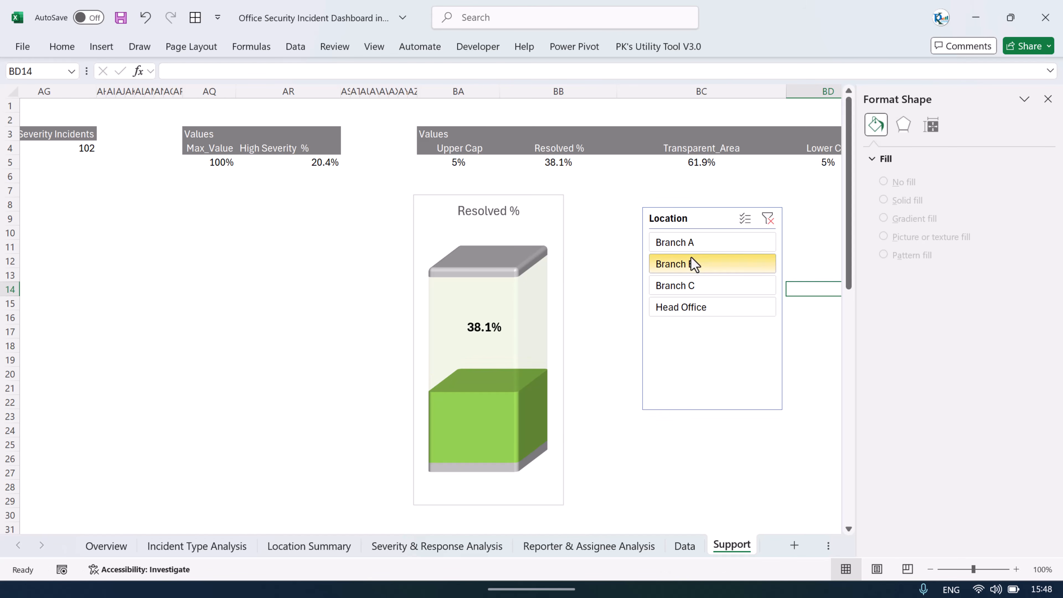
click(691, 263)
mouse_move(517, 342)
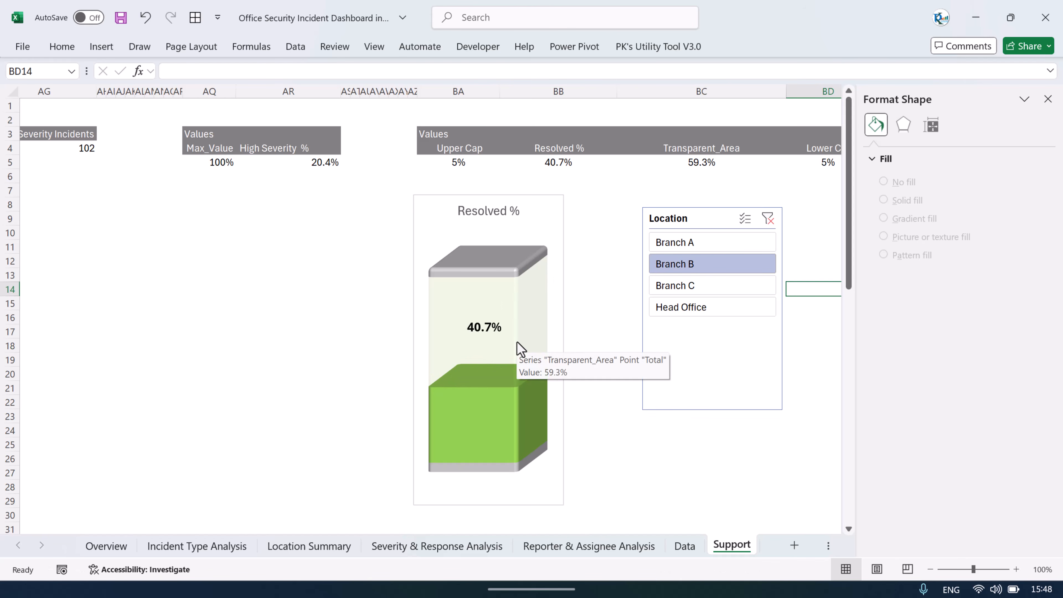
click(693, 289)
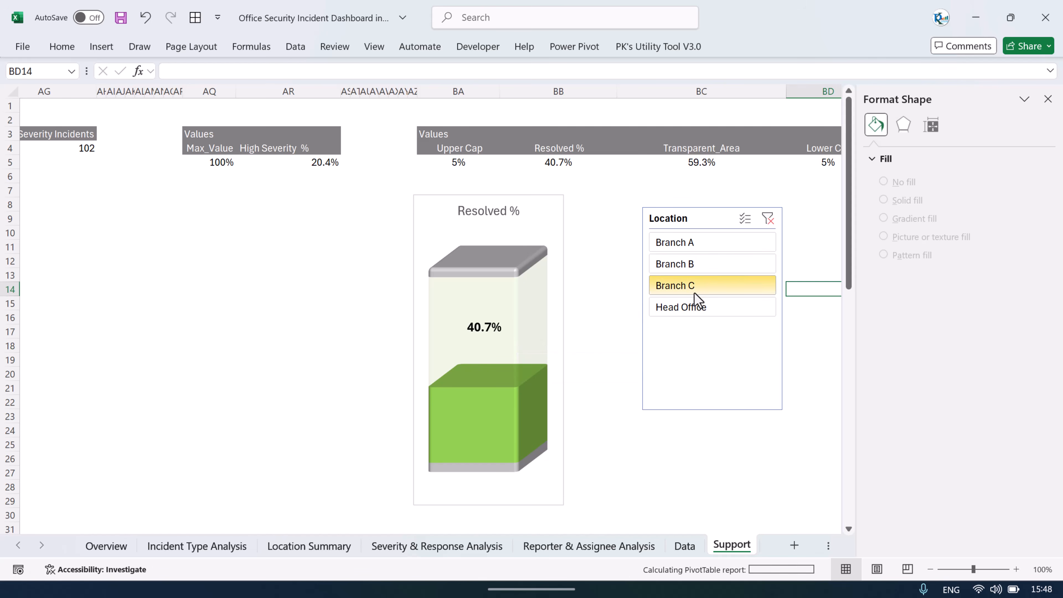
click(767, 218)
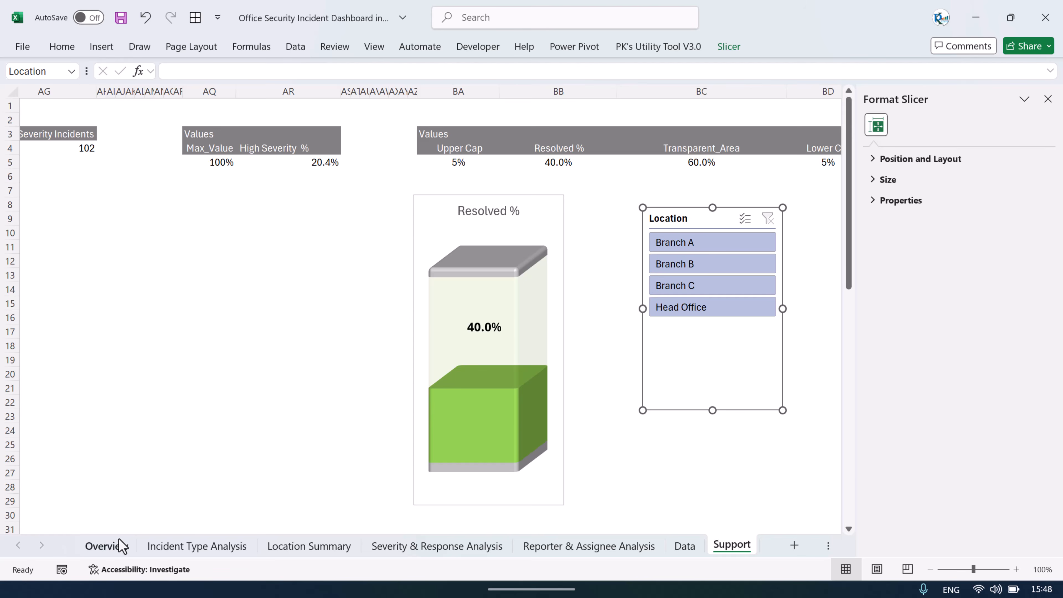
Step: Check the slicer styling on the Overview dashboard, close the format pane, and return to the Support sheet
click(113, 545)
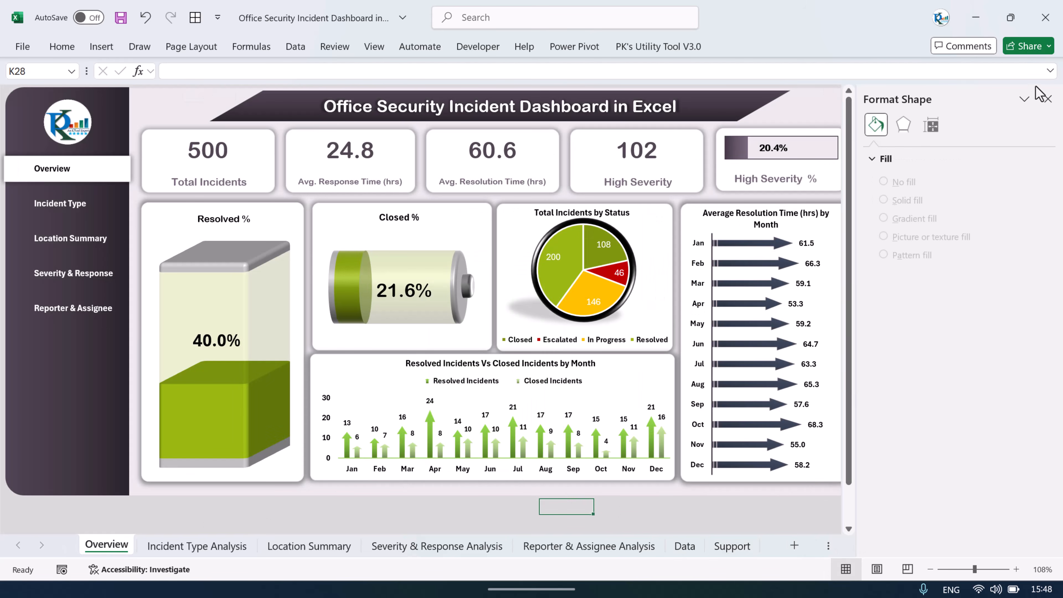
click(1048, 99)
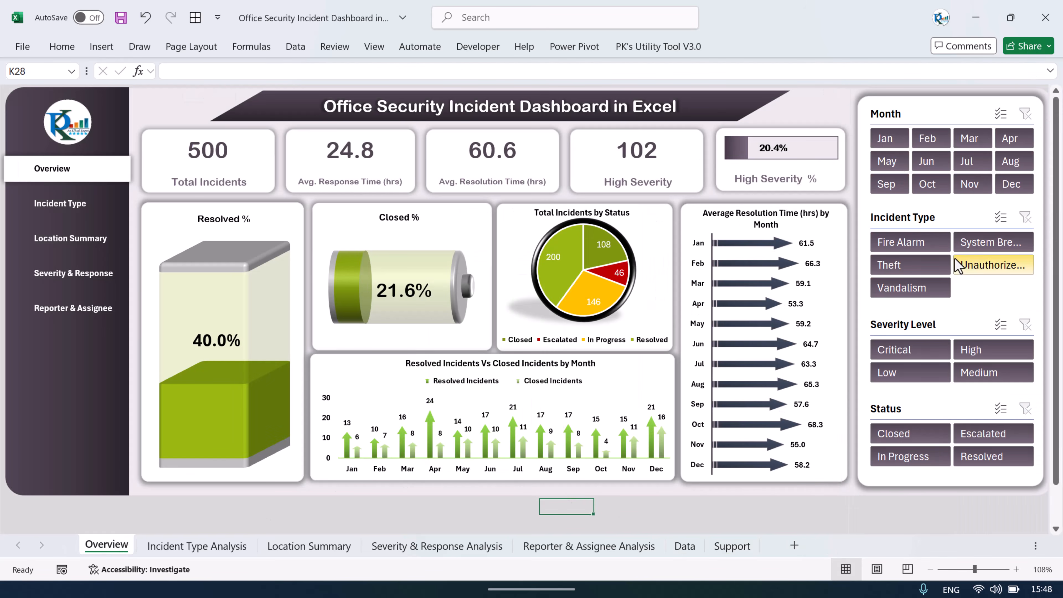
click(732, 545)
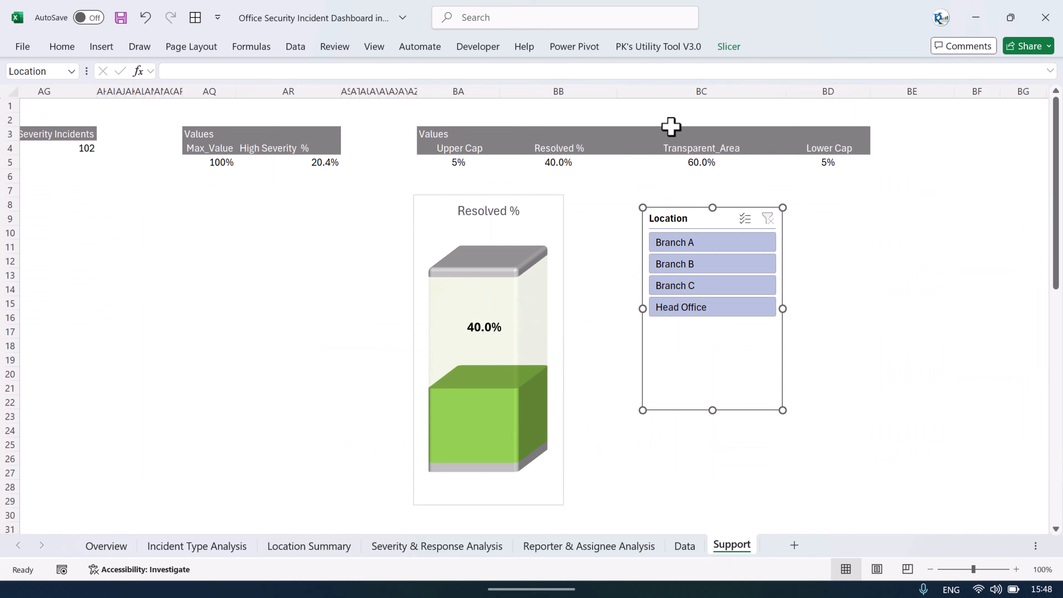
Step: Apply the dark purple slicer style to the Location slicer and collapse the ribbon
click(728, 47)
click(461, 87)
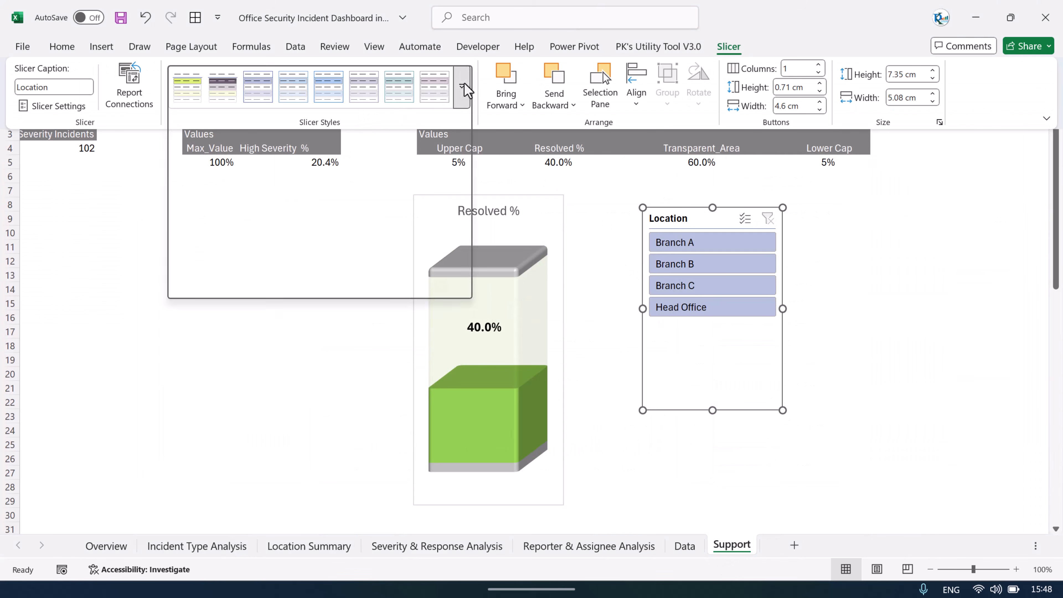
click(226, 112)
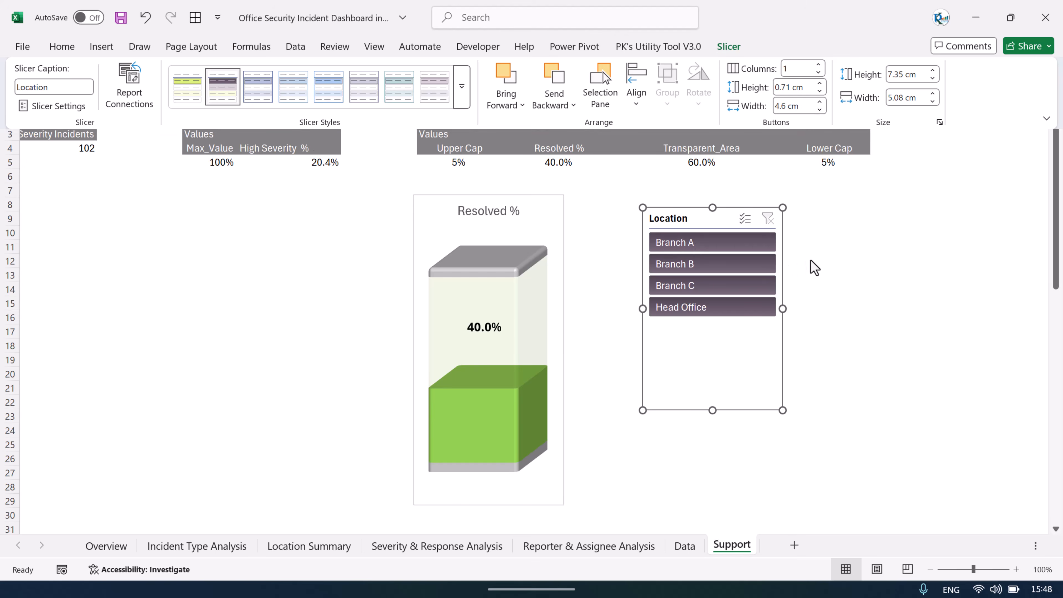
key(ctrl+F1)
click(892, 233)
Step: Test the restyled slicer by filtering Branch C, Head Office, and finally Branch B
click(736, 286)
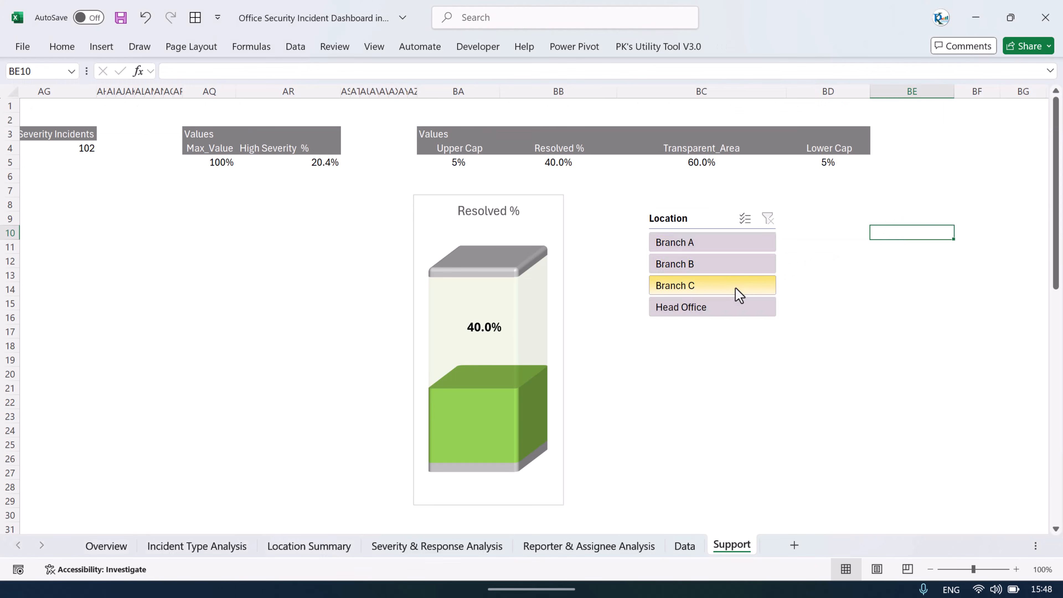
click(721, 307)
click(723, 262)
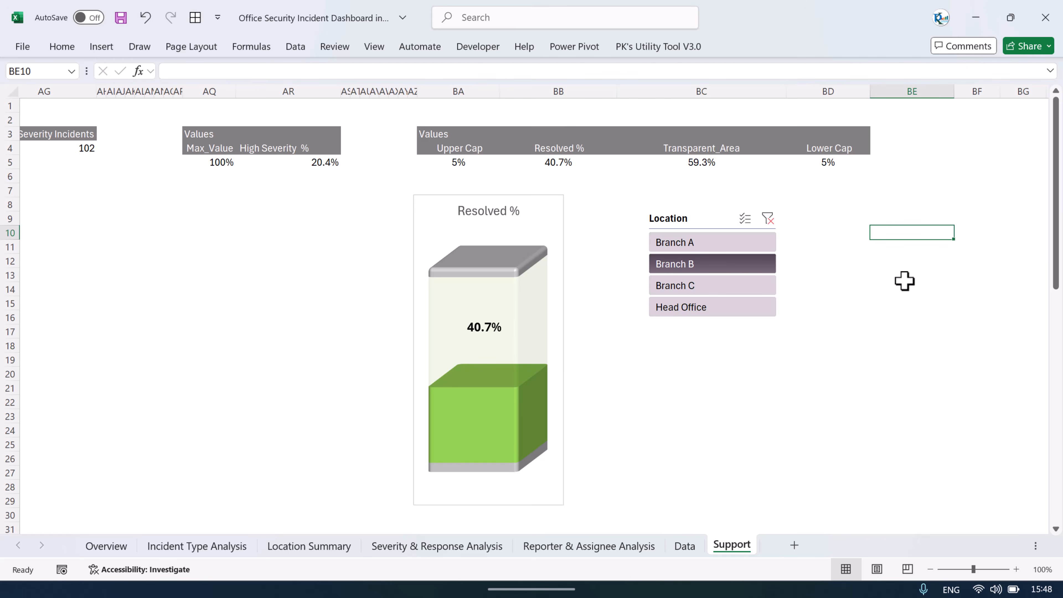
click(546, 590)
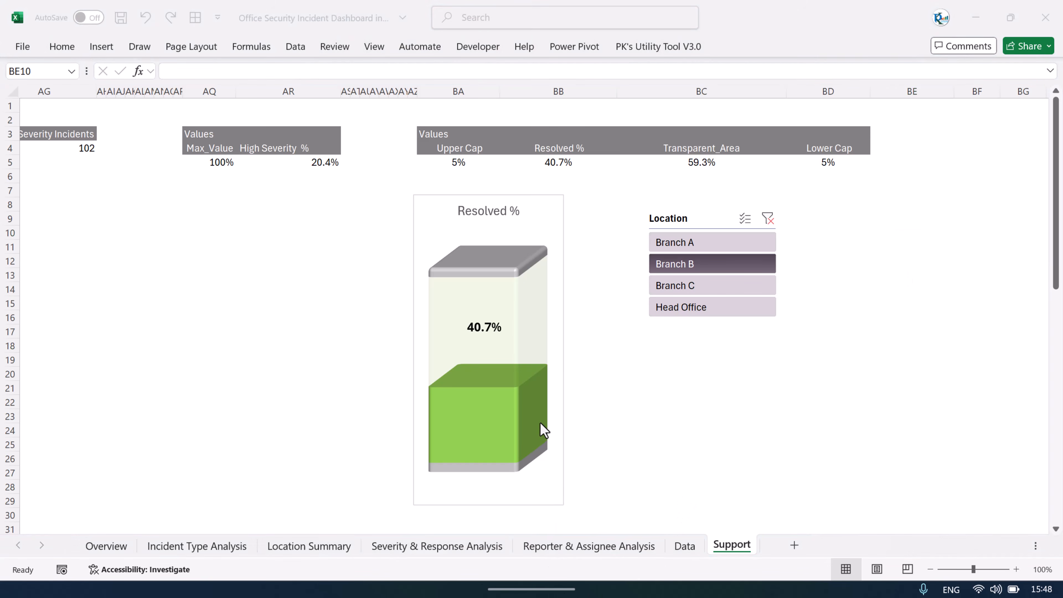